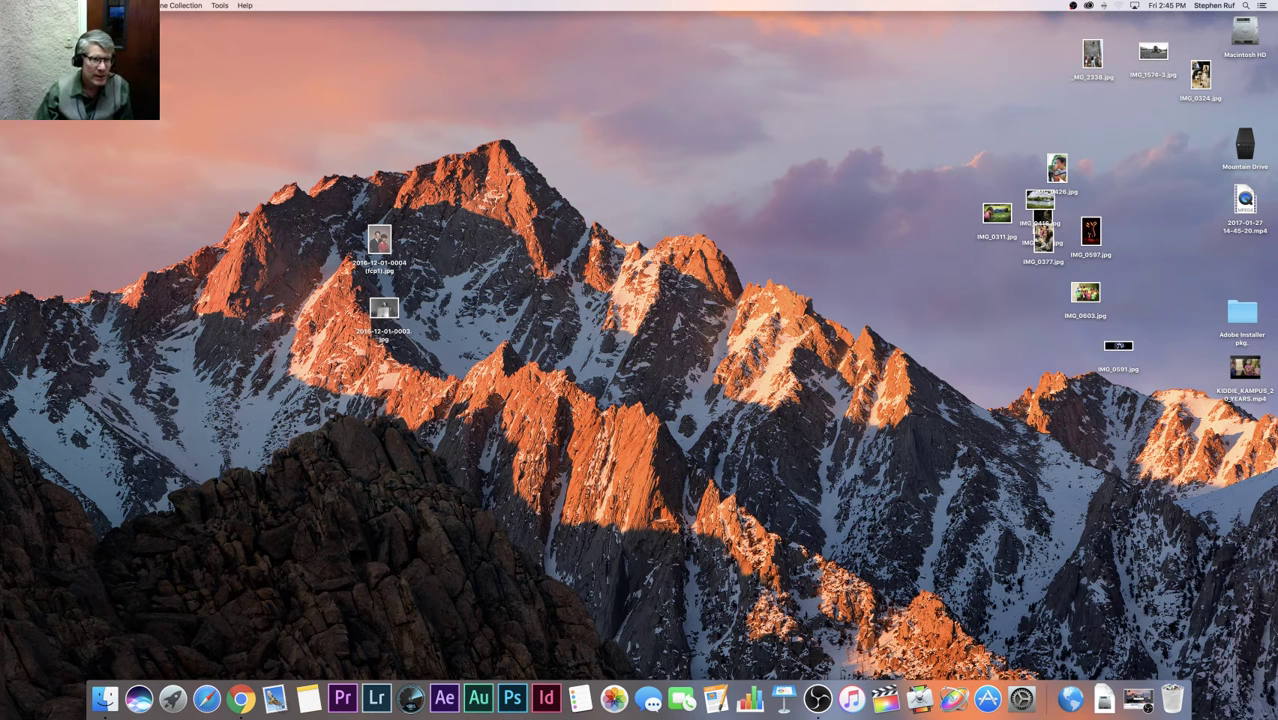
# - Connect to the server smb://216.229.226.187 and mount its Digital Storytelling volume
pyautogui.click(130, 70)
pyautogui.click(128, 6)
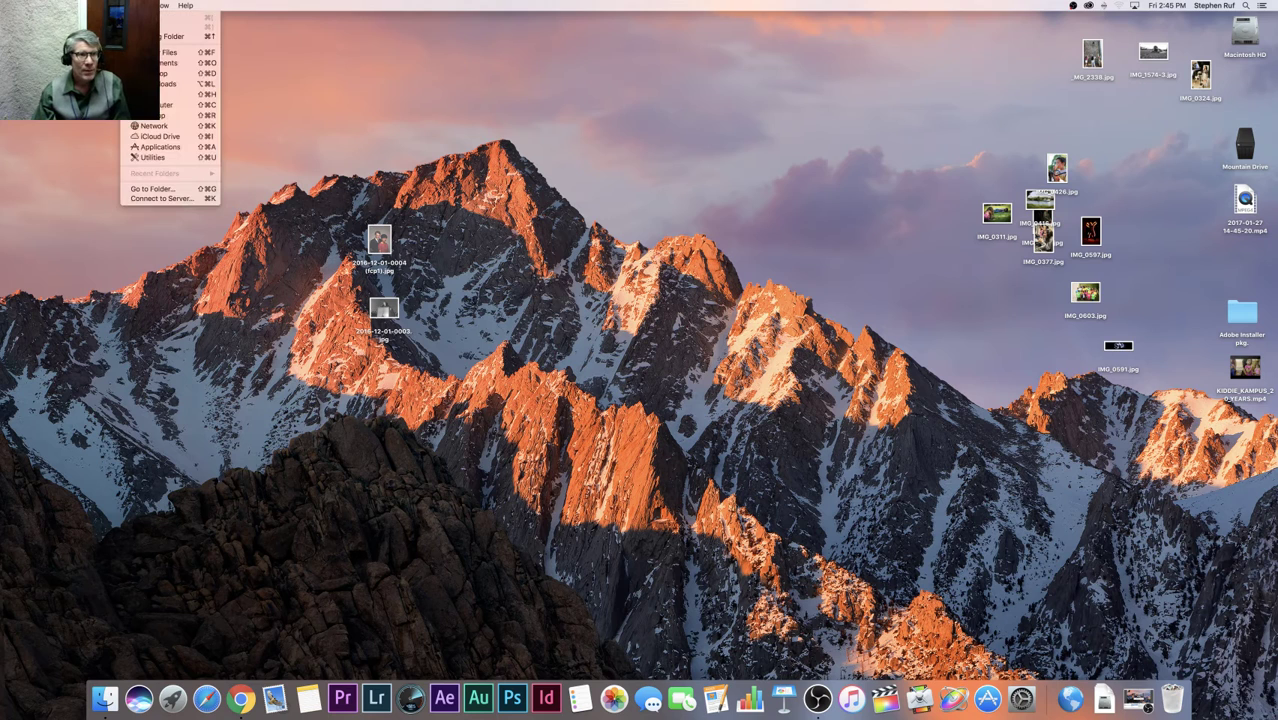
pyautogui.click(186, 198)
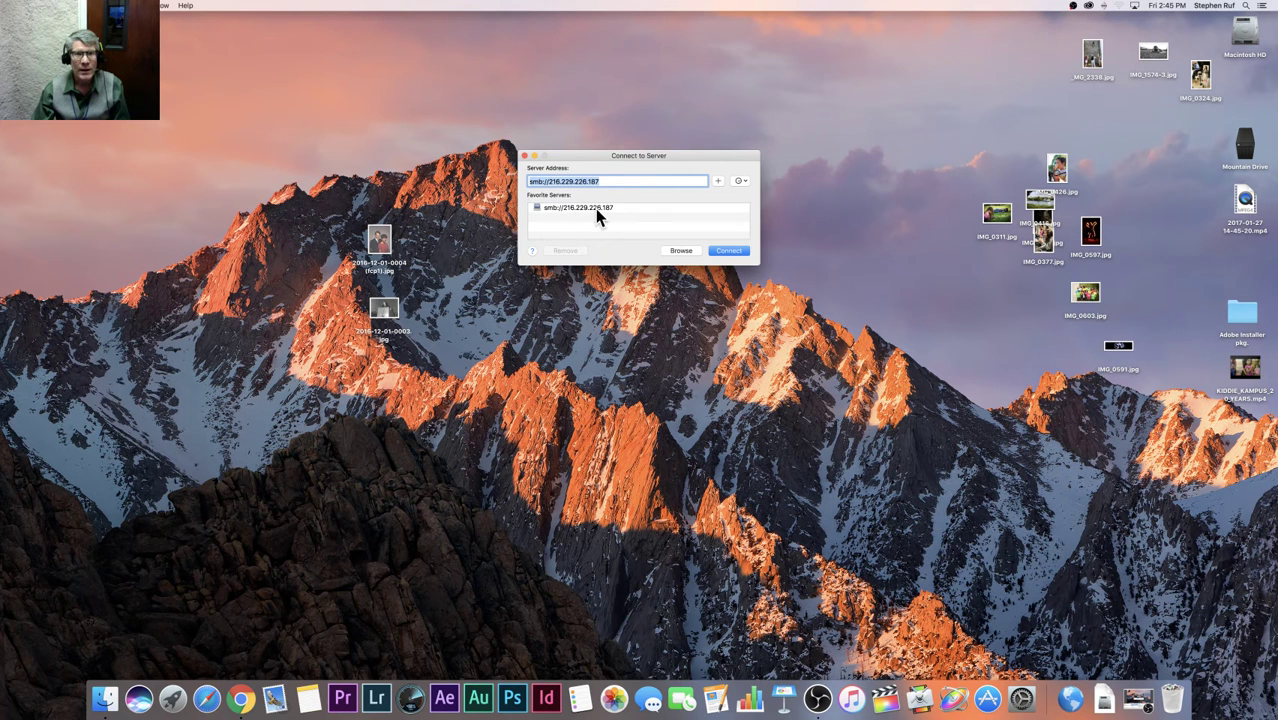
pyautogui.click(739, 181)
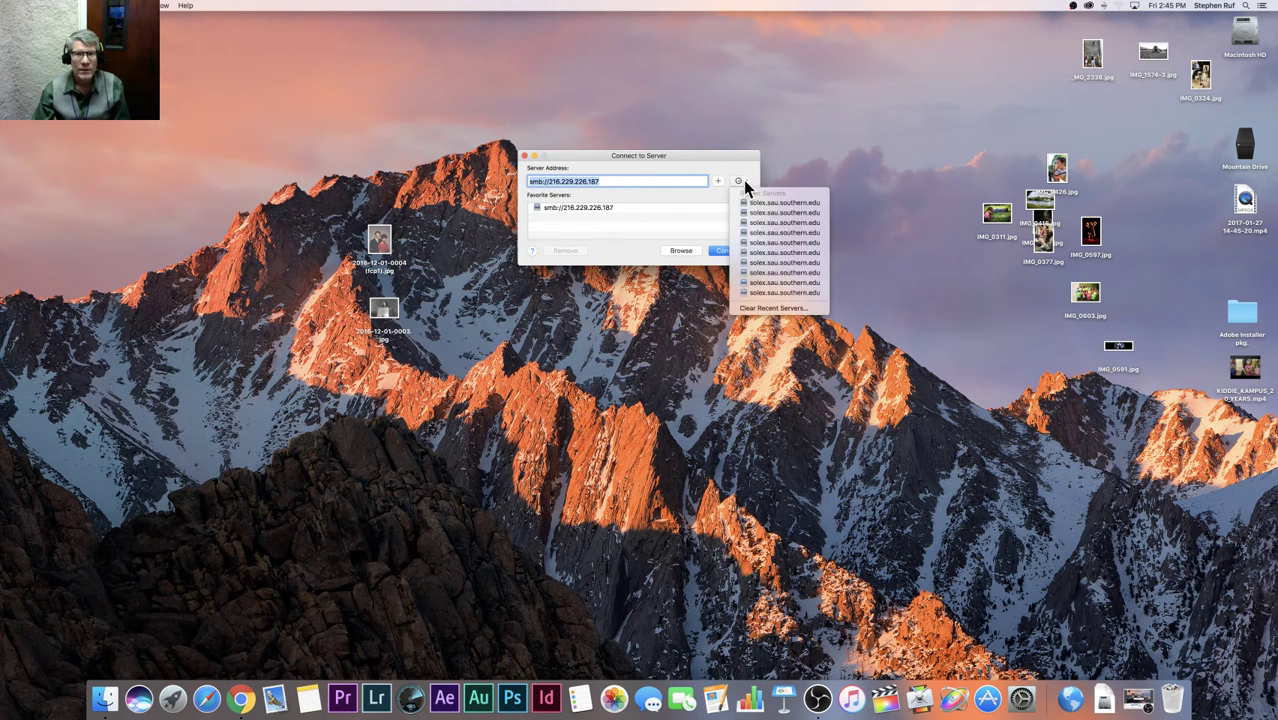
pyautogui.click(739, 181)
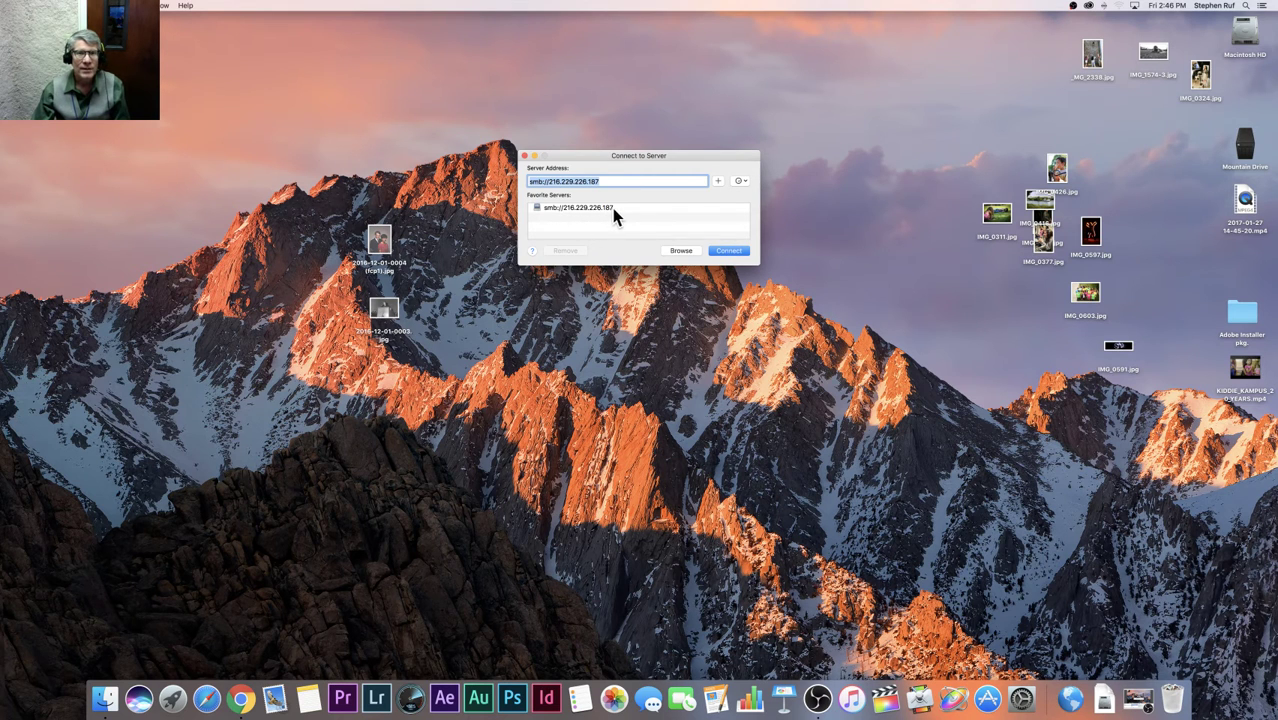
pyautogui.click(730, 251)
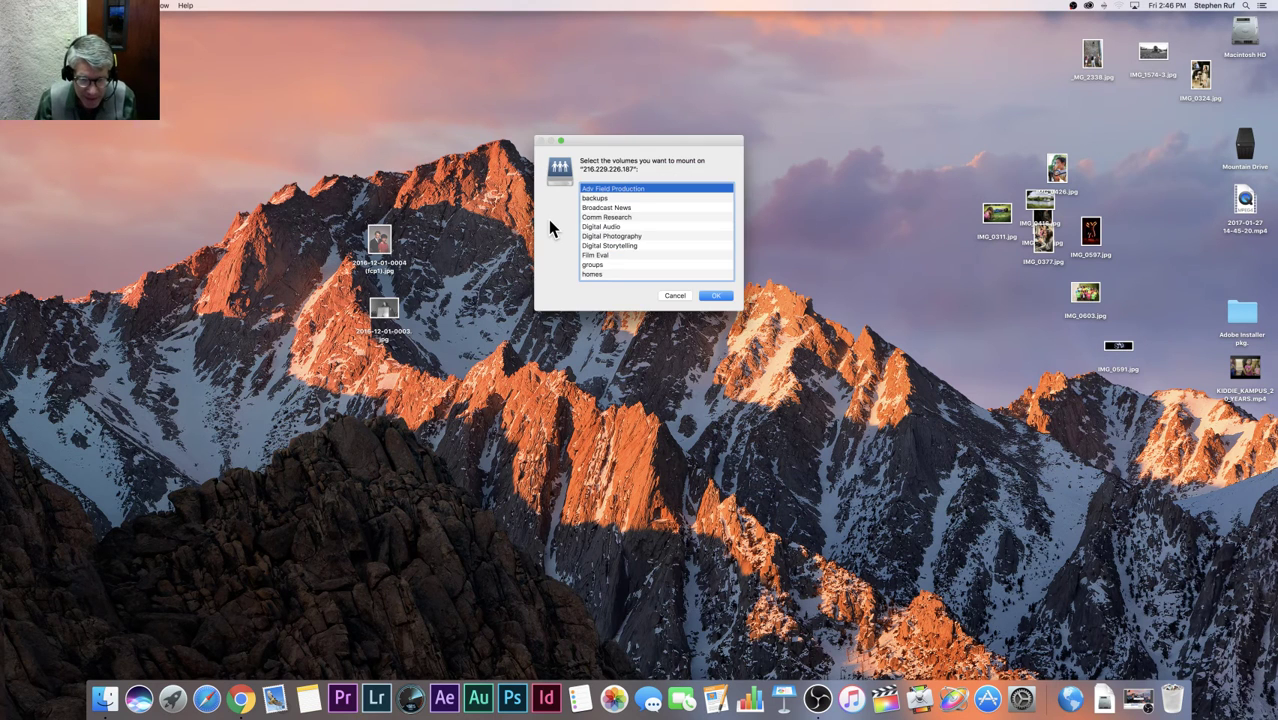
pyautogui.click(638, 245)
pyautogui.click(704, 294)
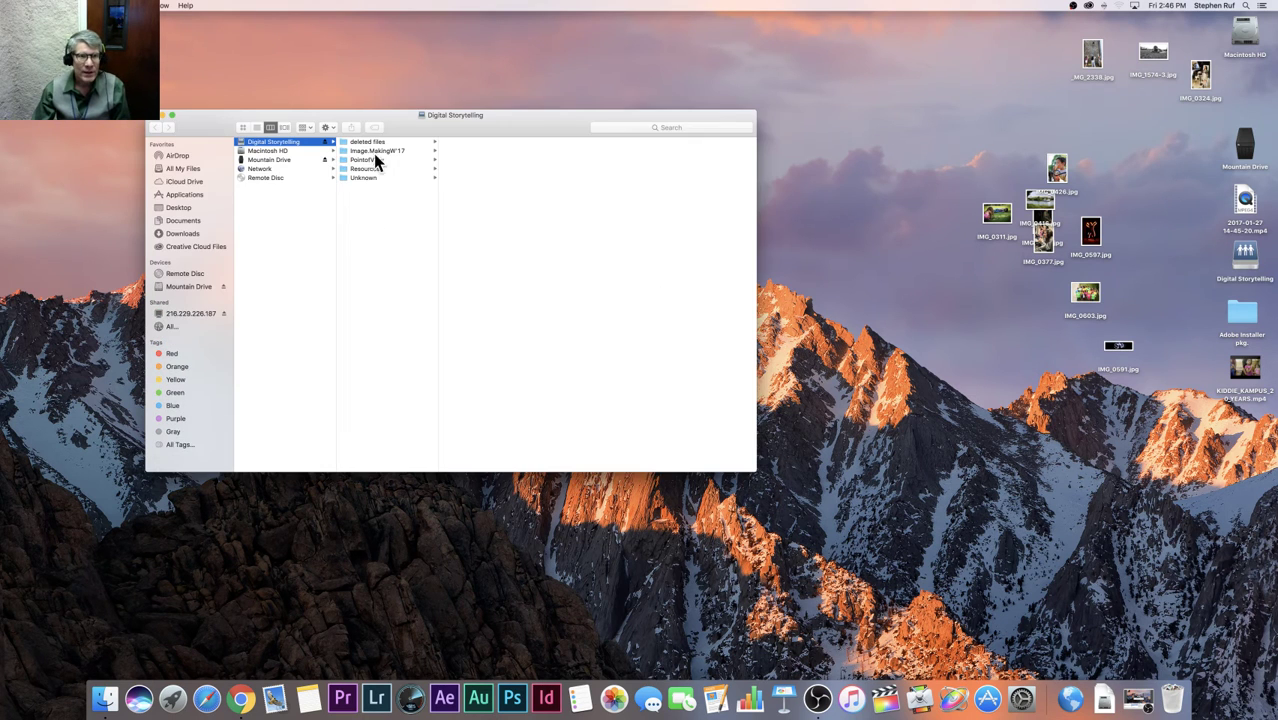
# - Copy the Continuity Editing raw clips folder from the volume's Resources folder to the desktop and close the file window
pyautogui.click(357, 169)
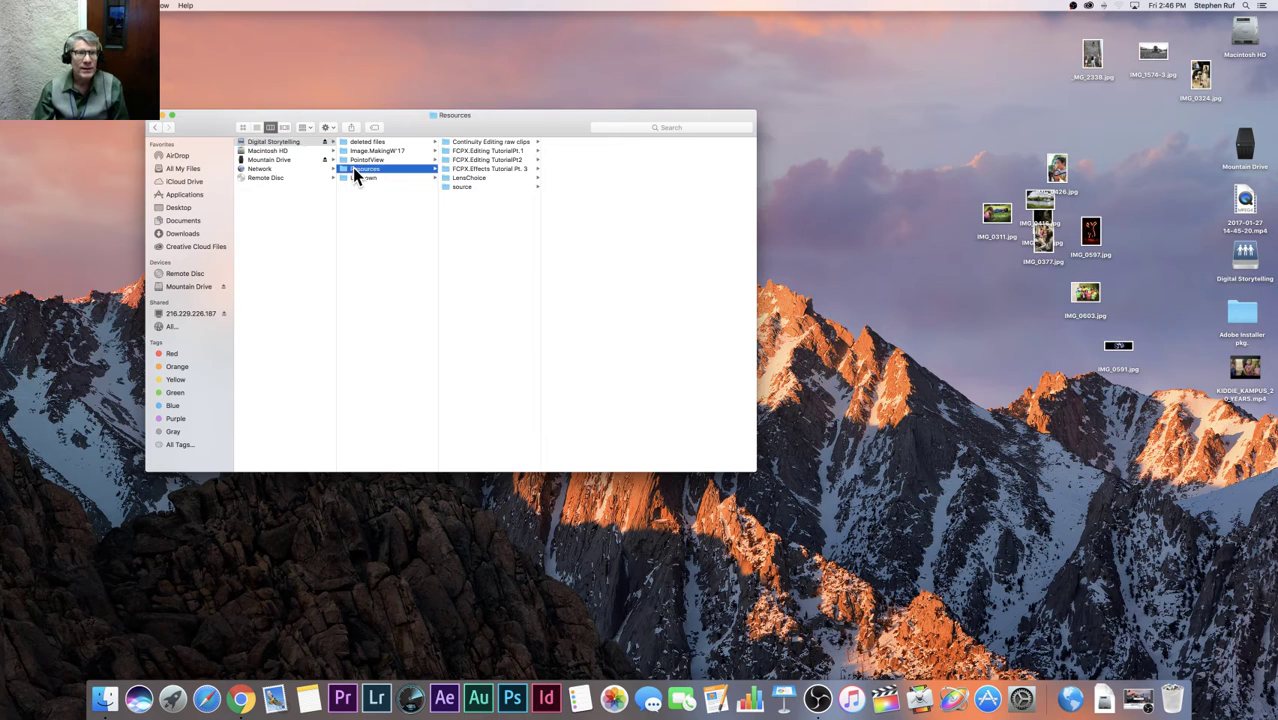
pyautogui.click(481, 143)
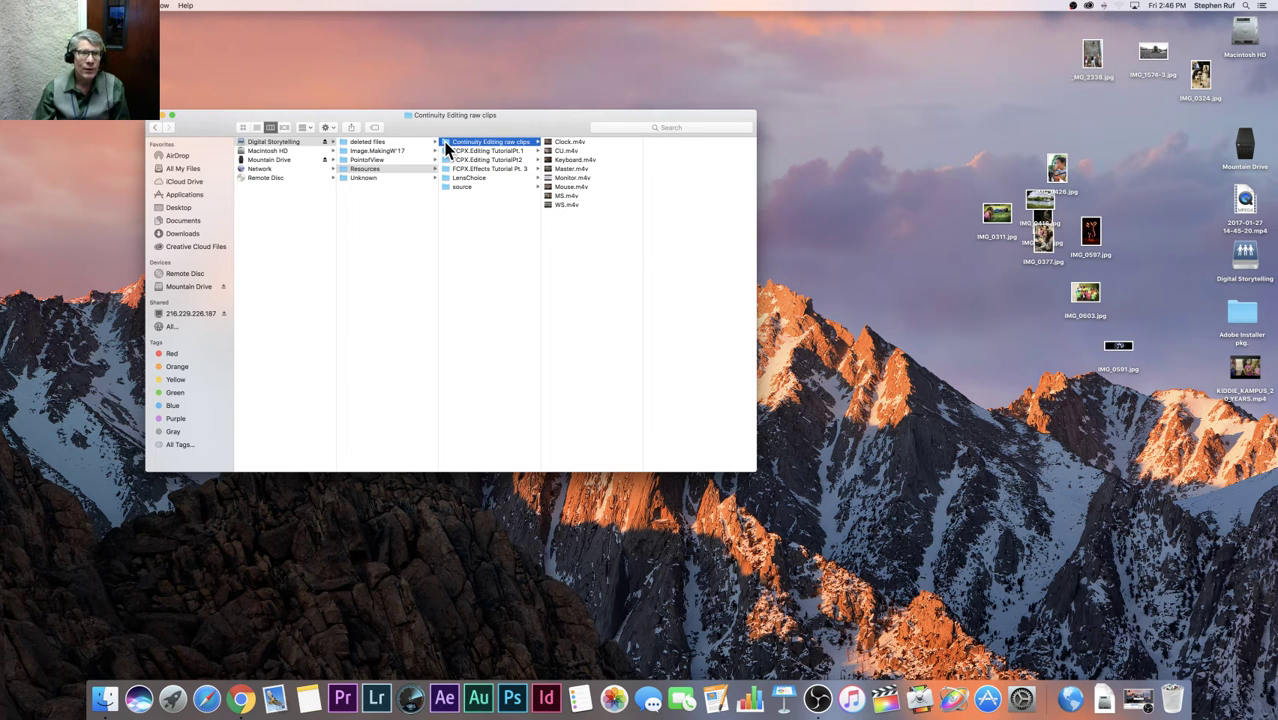
pyautogui.moveTo(447, 147); pyautogui.dragTo(926, 70)
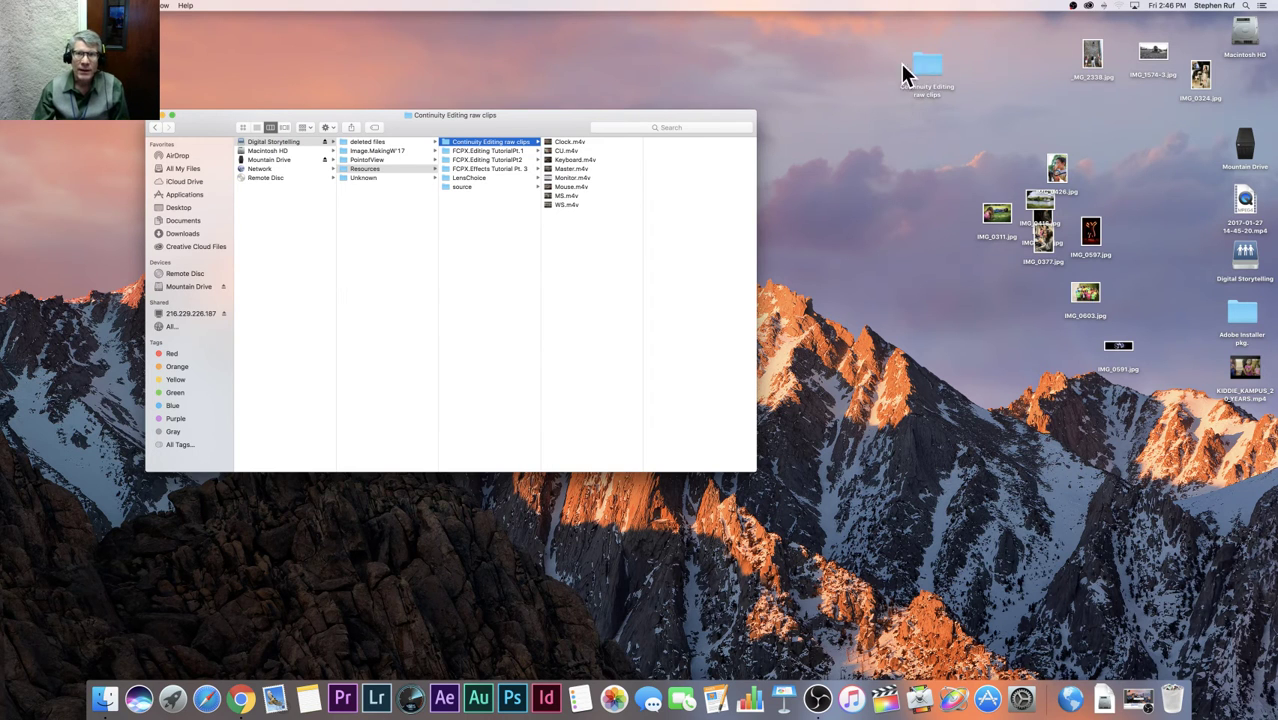
pyautogui.click(153, 117)
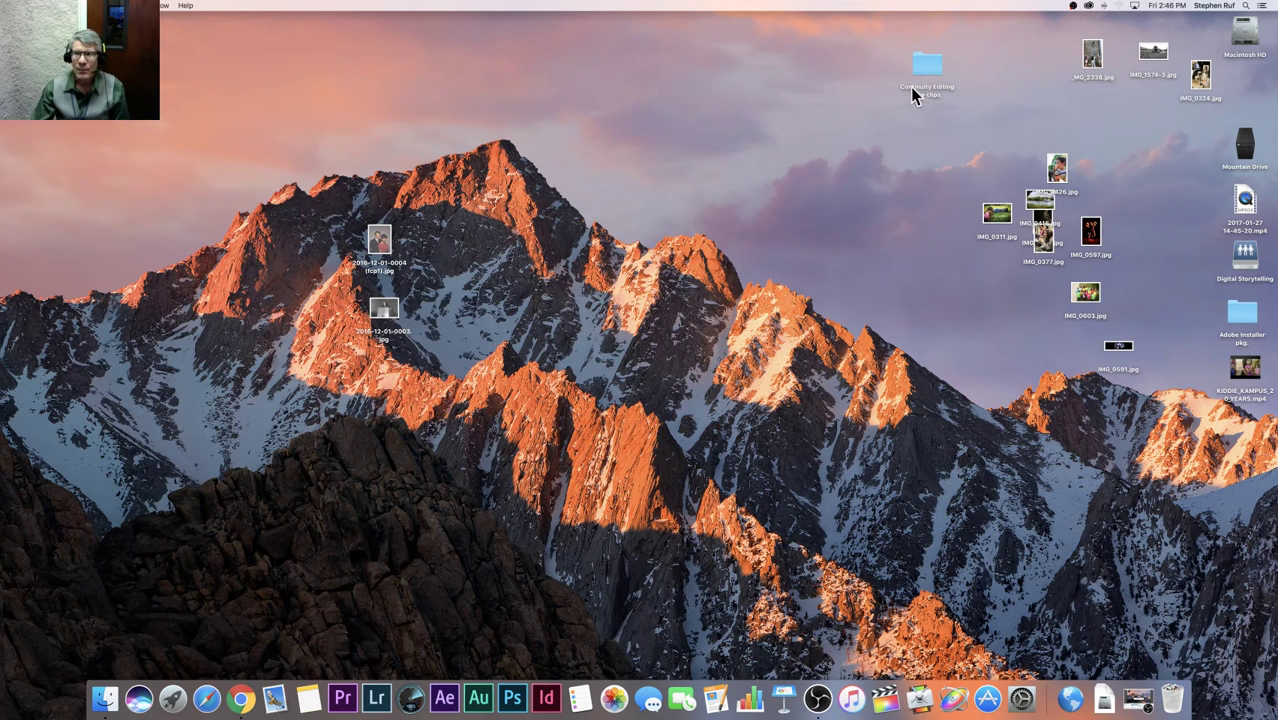
# - Switch to Final Cut Pro and create a project in event 9-12-16, named with the editor's surname followed by "continuity editing"
pyautogui.click(886, 703)
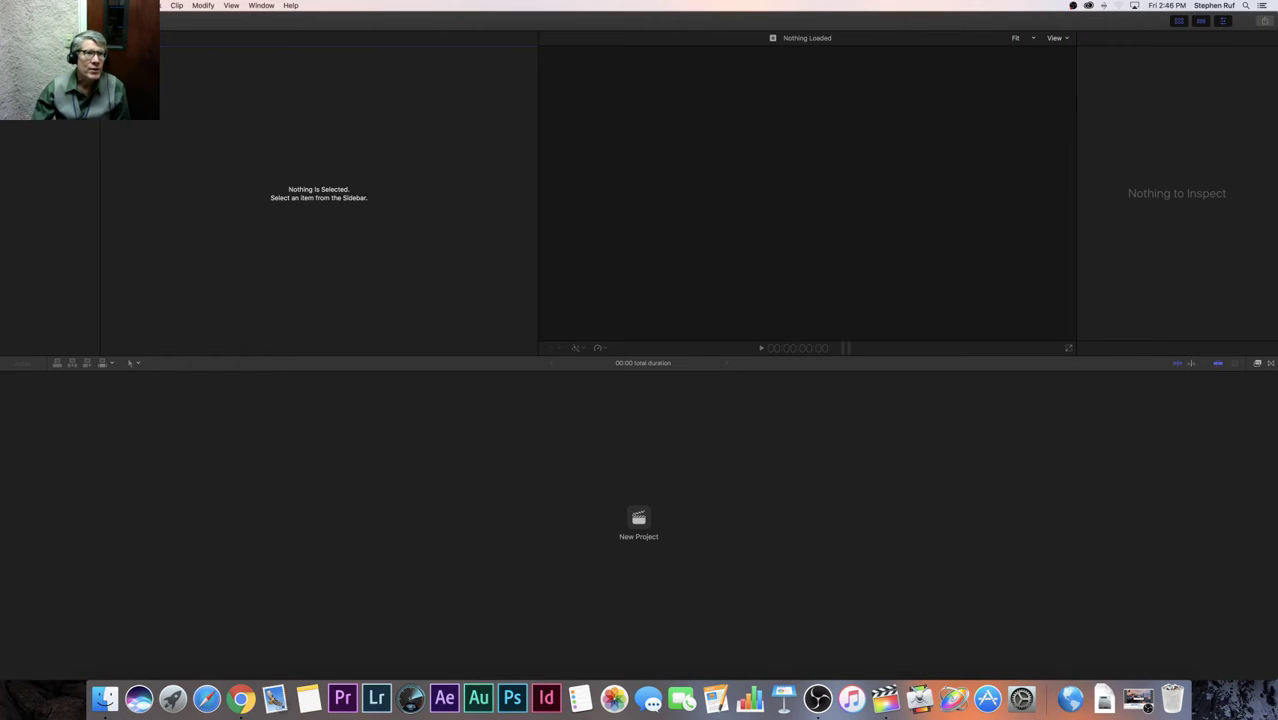
pyautogui.click(86, 5)
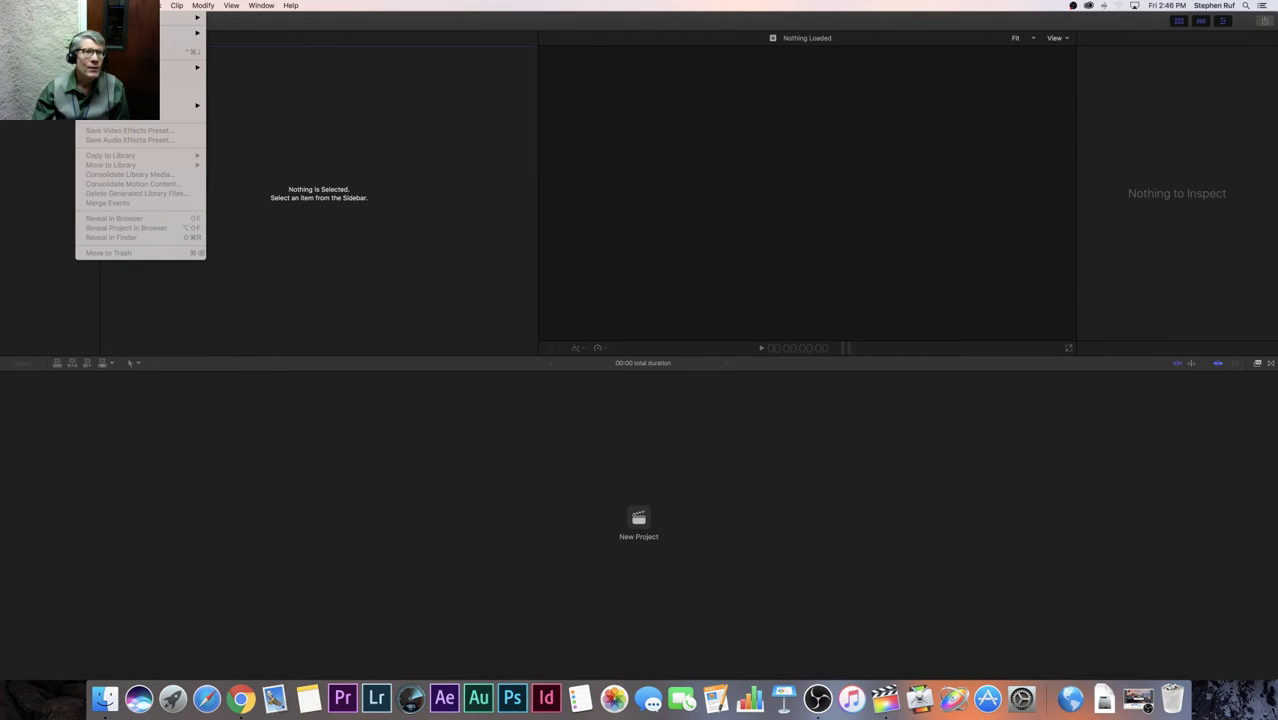
pyautogui.moveTo(120, 17)
pyautogui.click(229, 21)
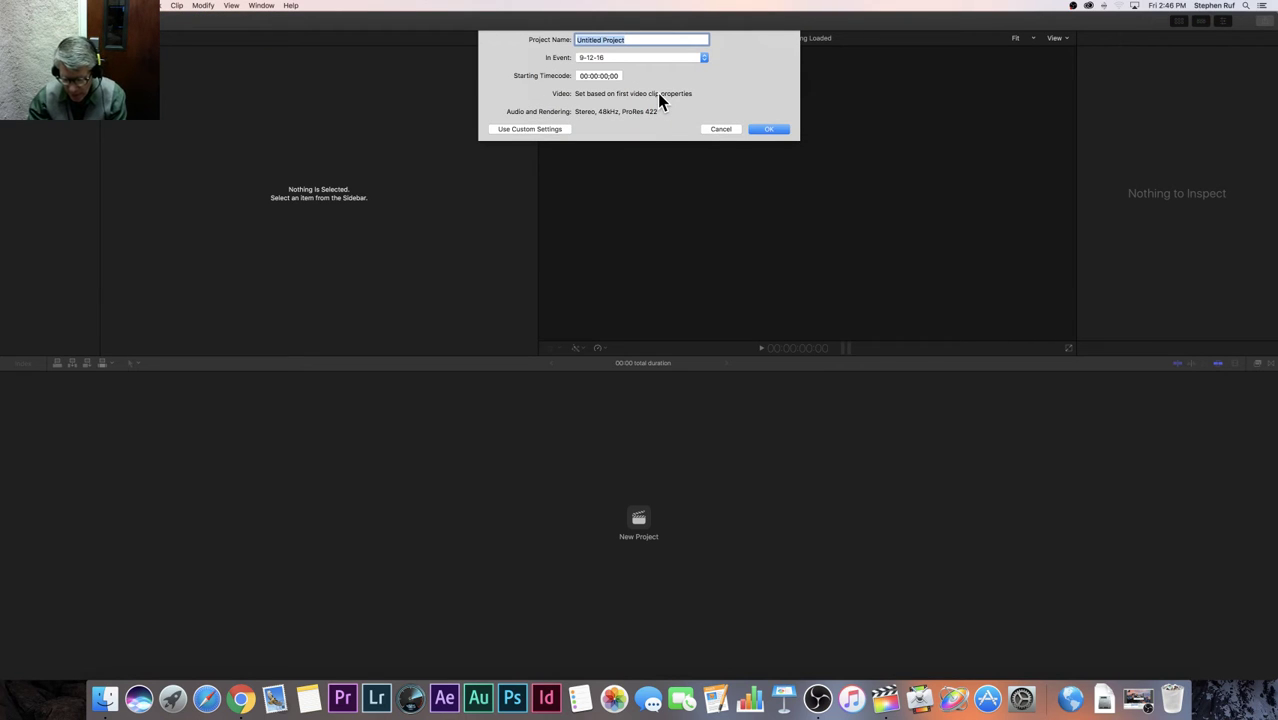
pyautogui.write('Ruf continuity editing')
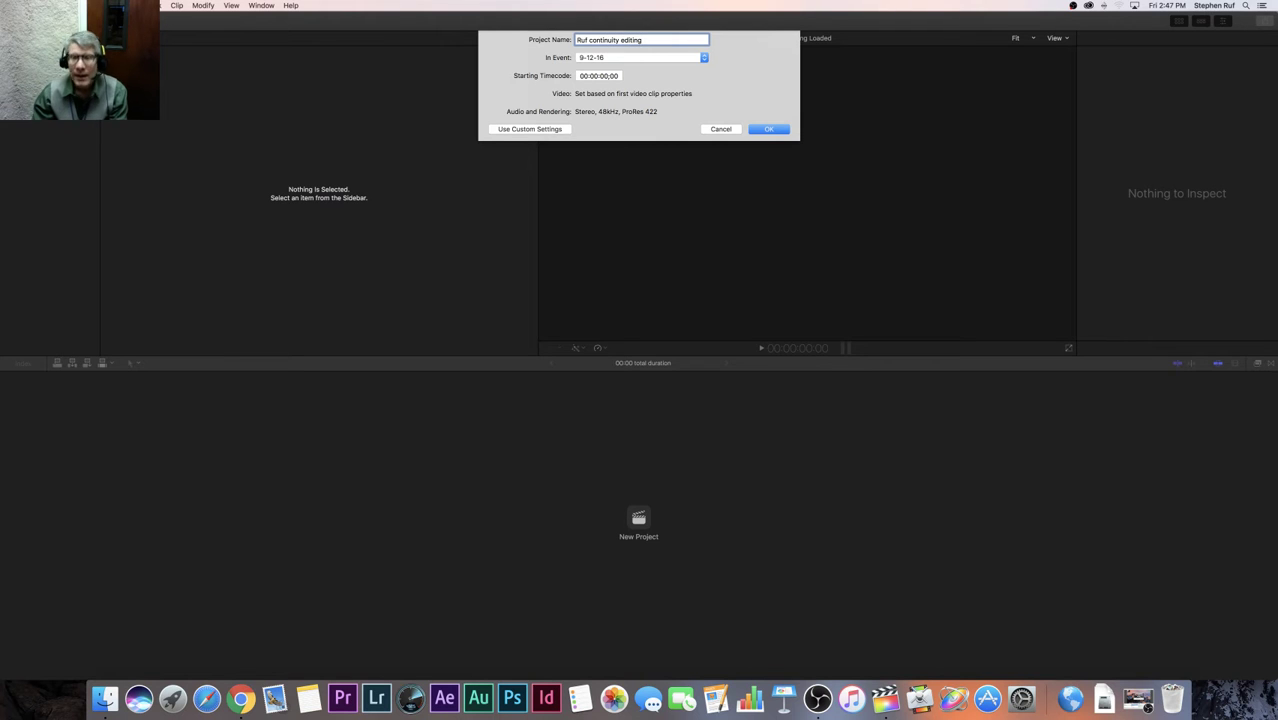
pyautogui.press('Return')
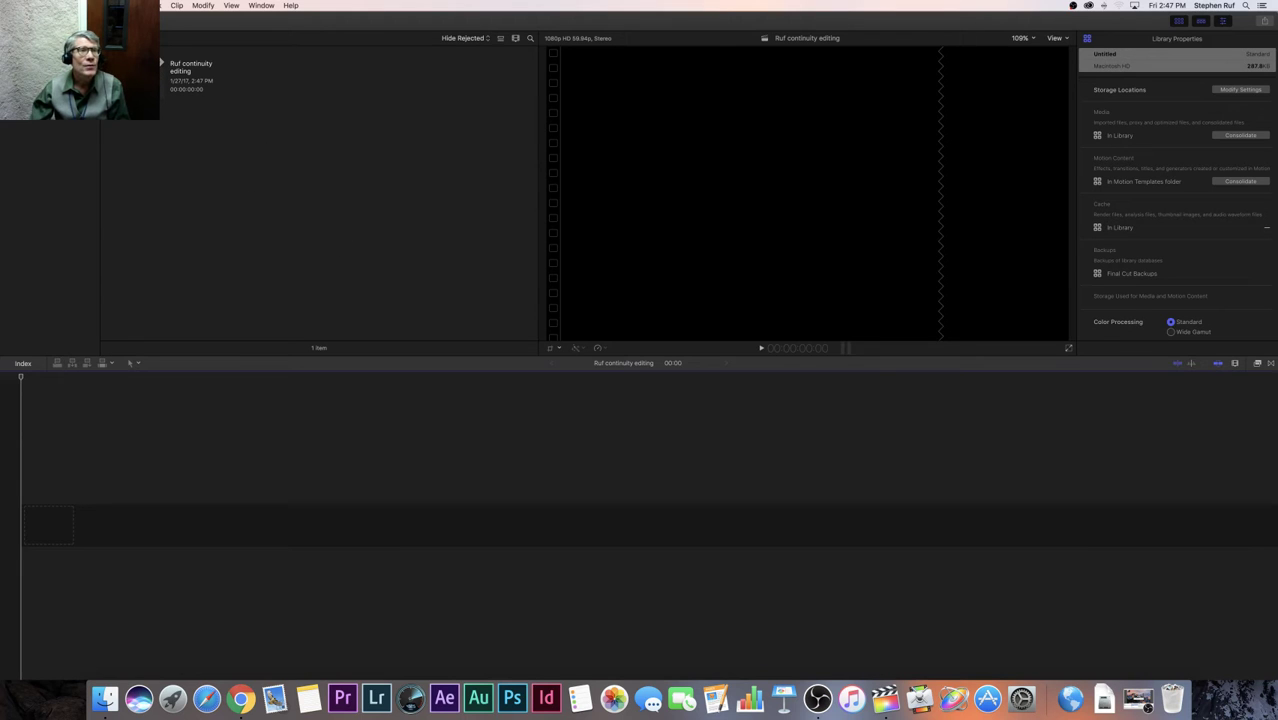
# - Start a media import and browse Macintosh HD to the Desktop folder of the current user's home
pyautogui.click(86, 5)
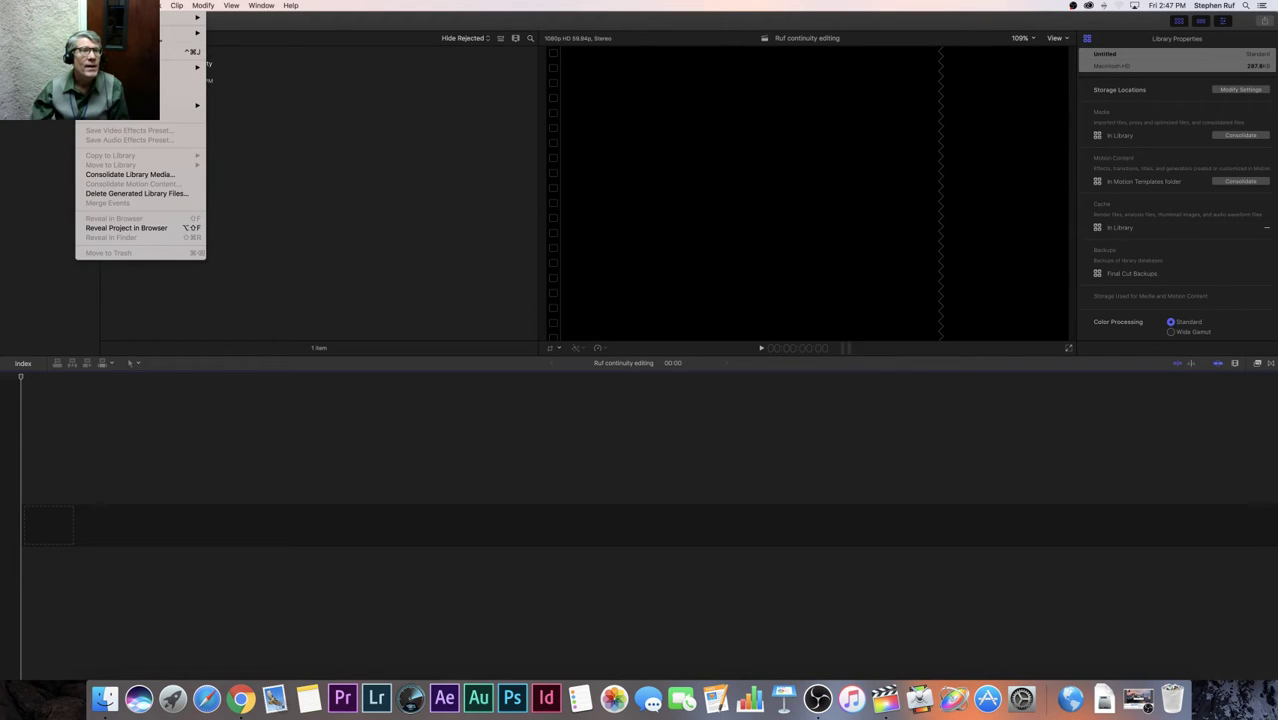
pyautogui.moveTo(120, 68)
pyautogui.click(234, 67)
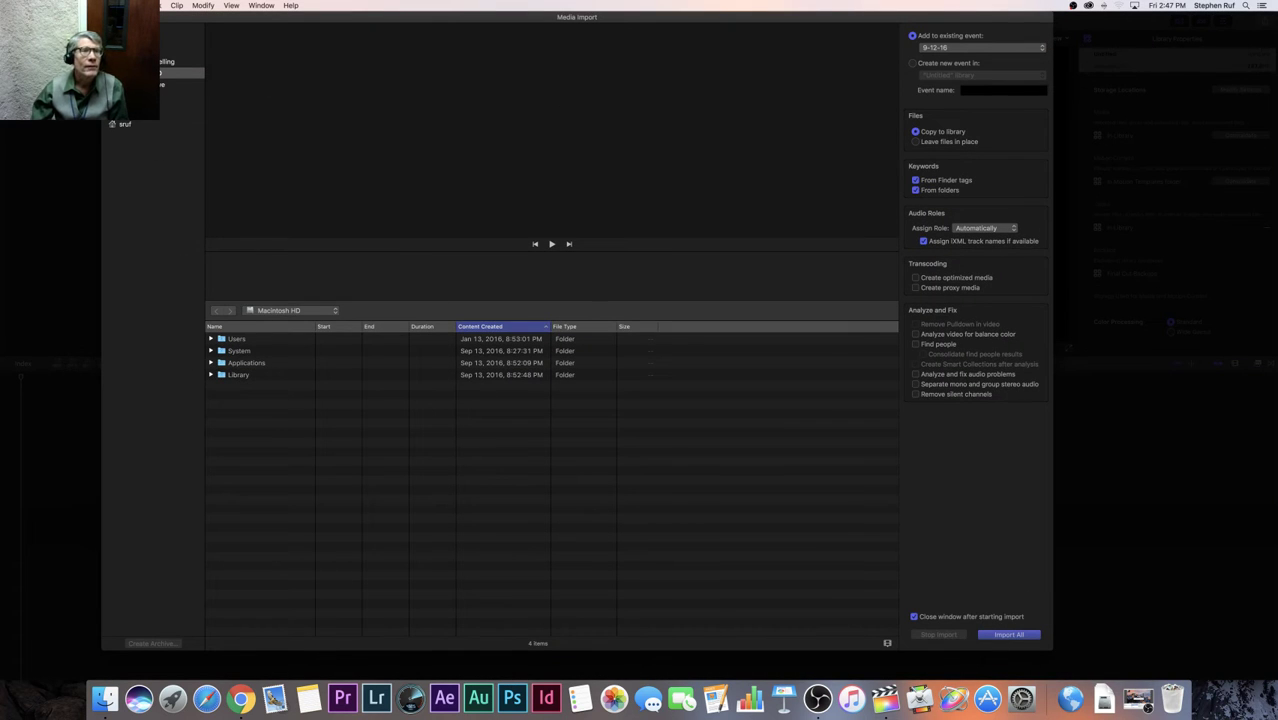
pyautogui.click(140, 62)
pyautogui.click(140, 73)
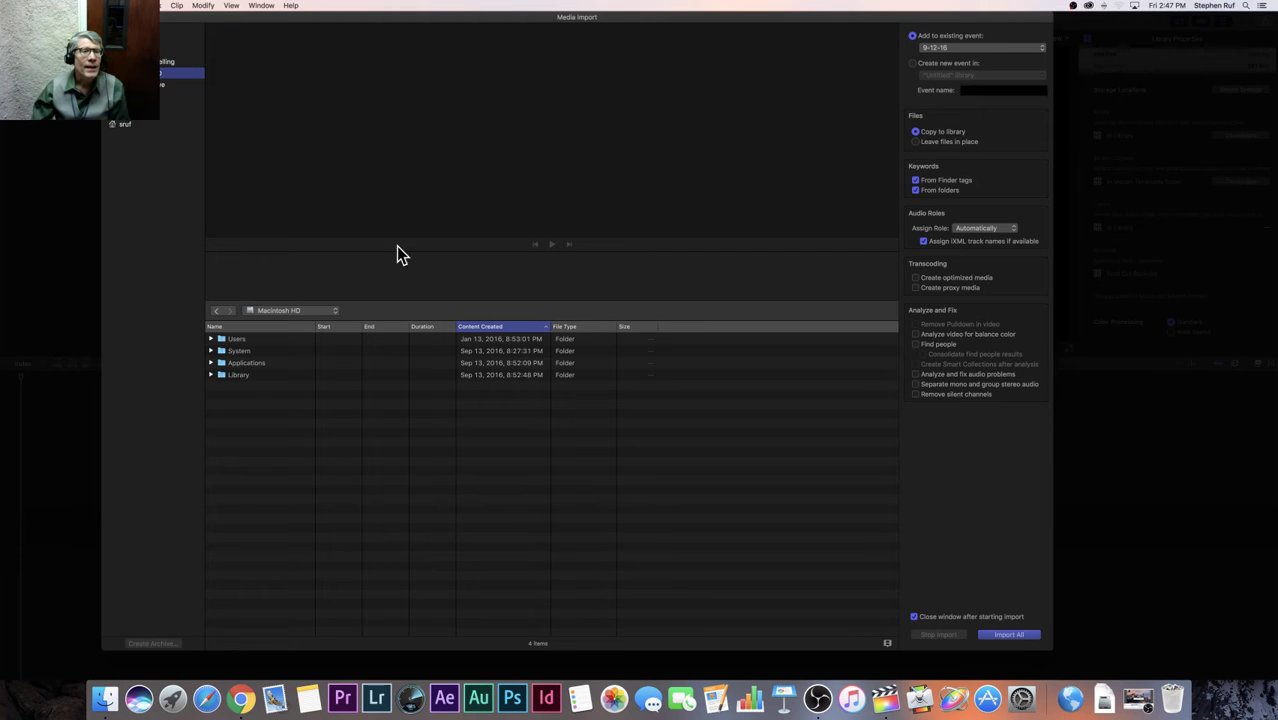
pyautogui.click(211, 338)
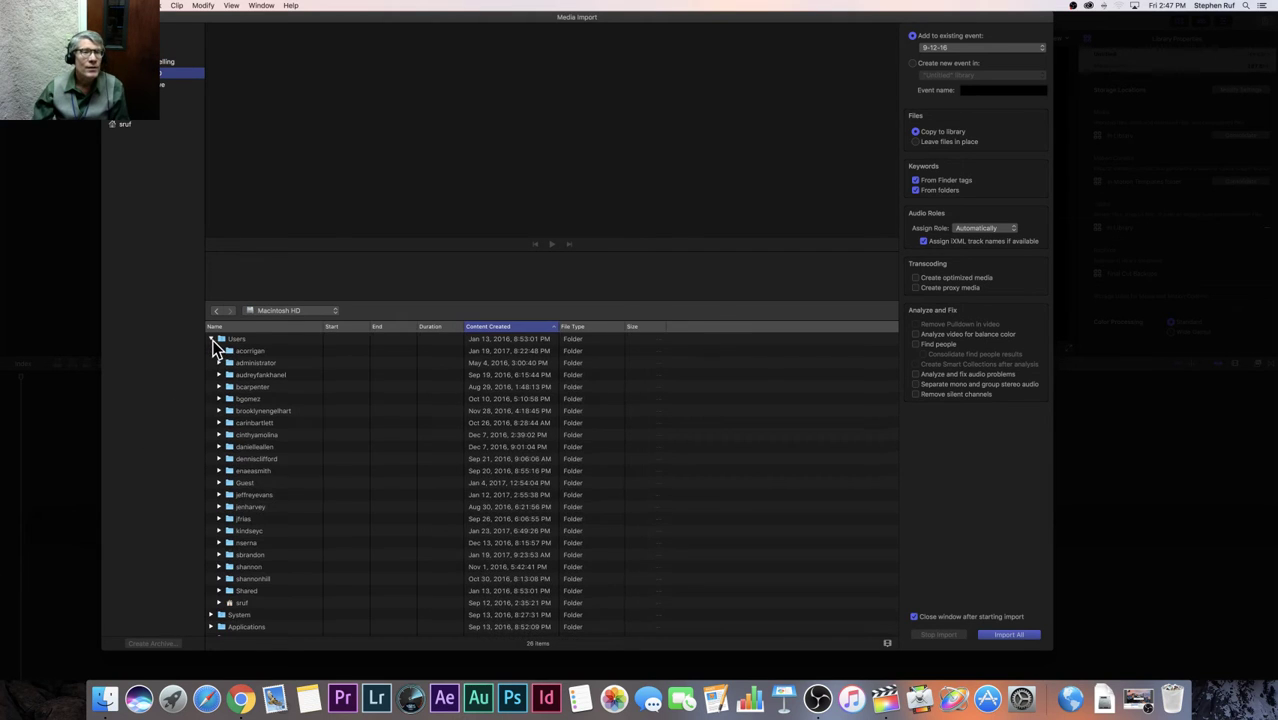
pyautogui.click(219, 602)
pyautogui.scroll(-4, 308, 543)
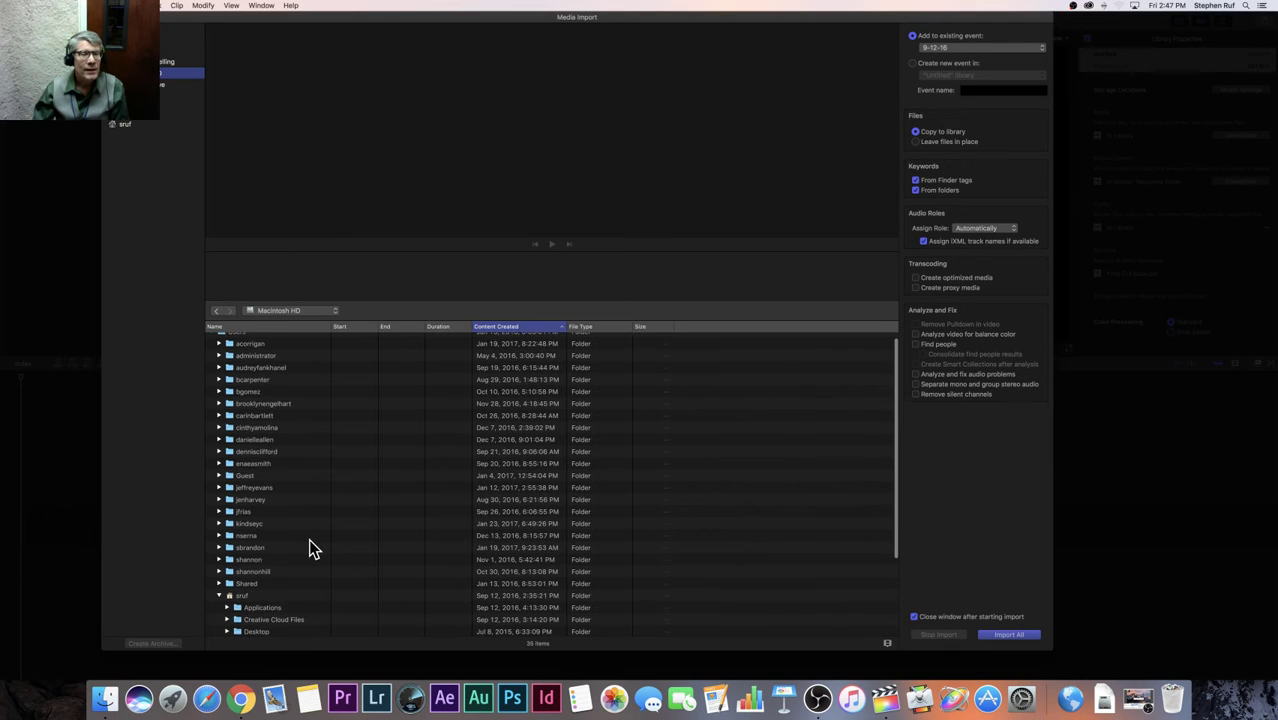
pyautogui.click(227, 551)
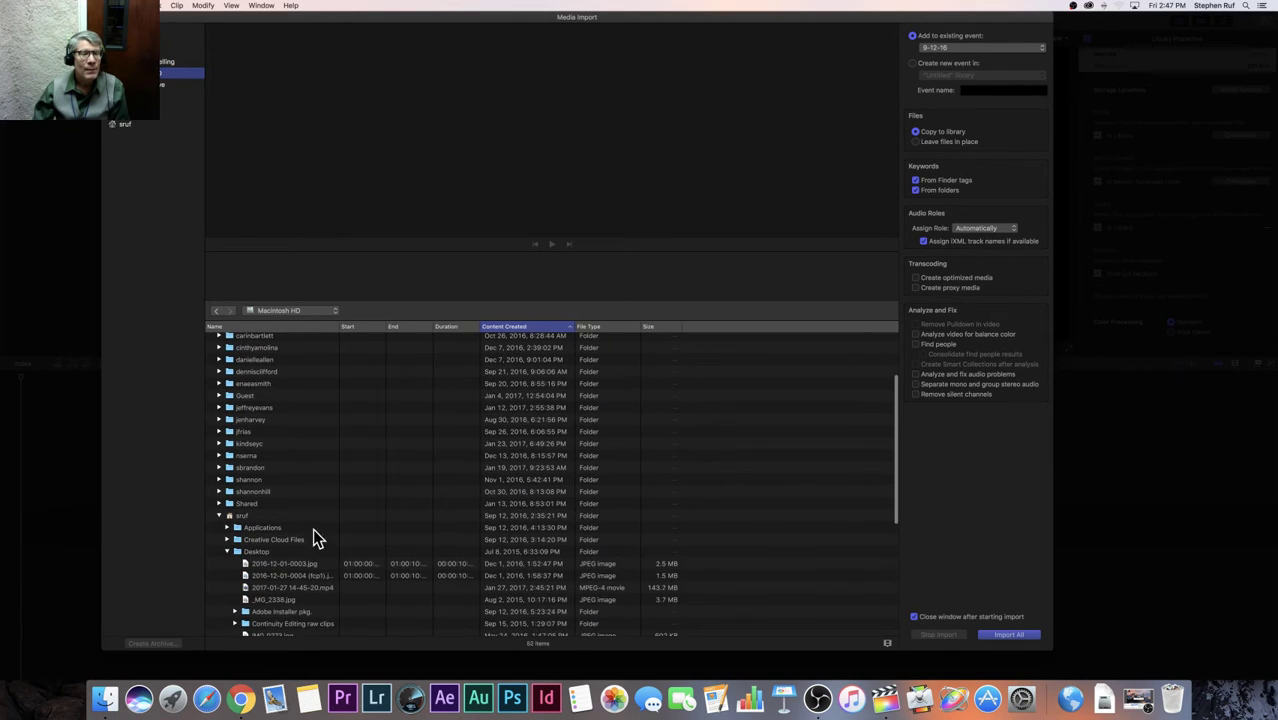
# - Import the Continuity Editing raw clips folder into the existing 9-12-16 event, copying its files to the library
pyautogui.scroll(-2, 330, 545)
pyautogui.scroll(-3, 300, 545)
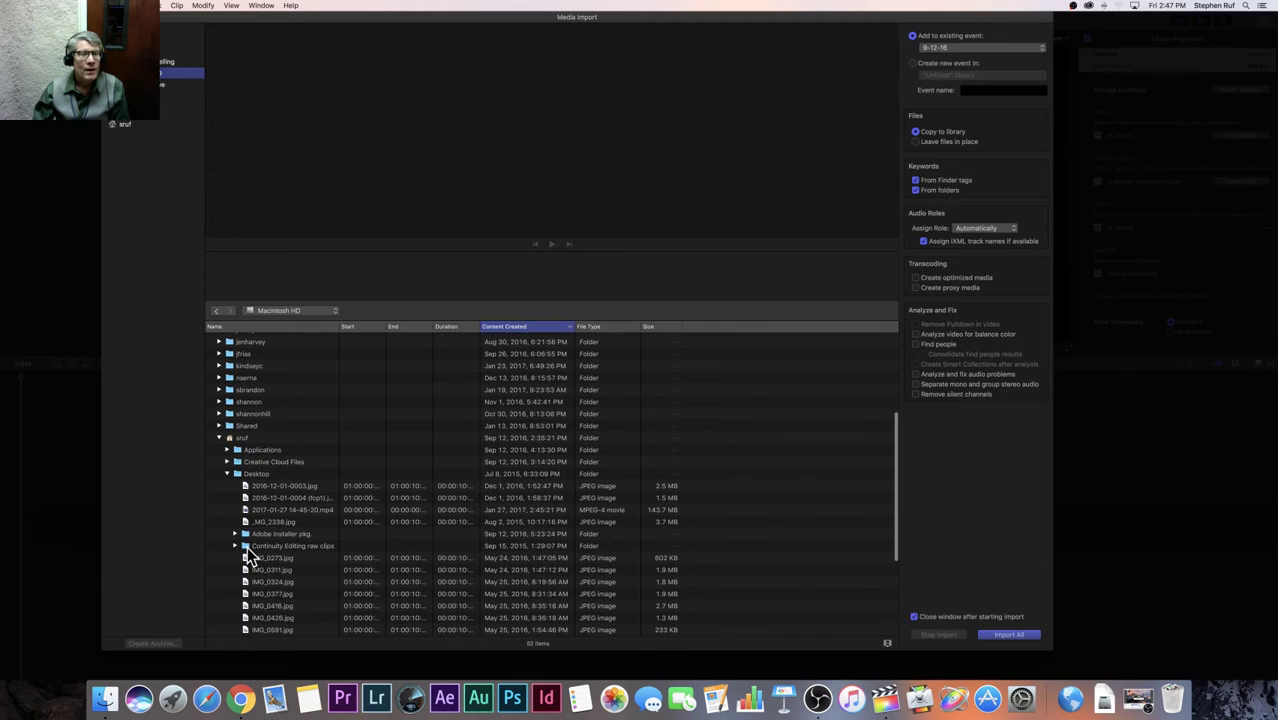
pyautogui.click(250, 547)
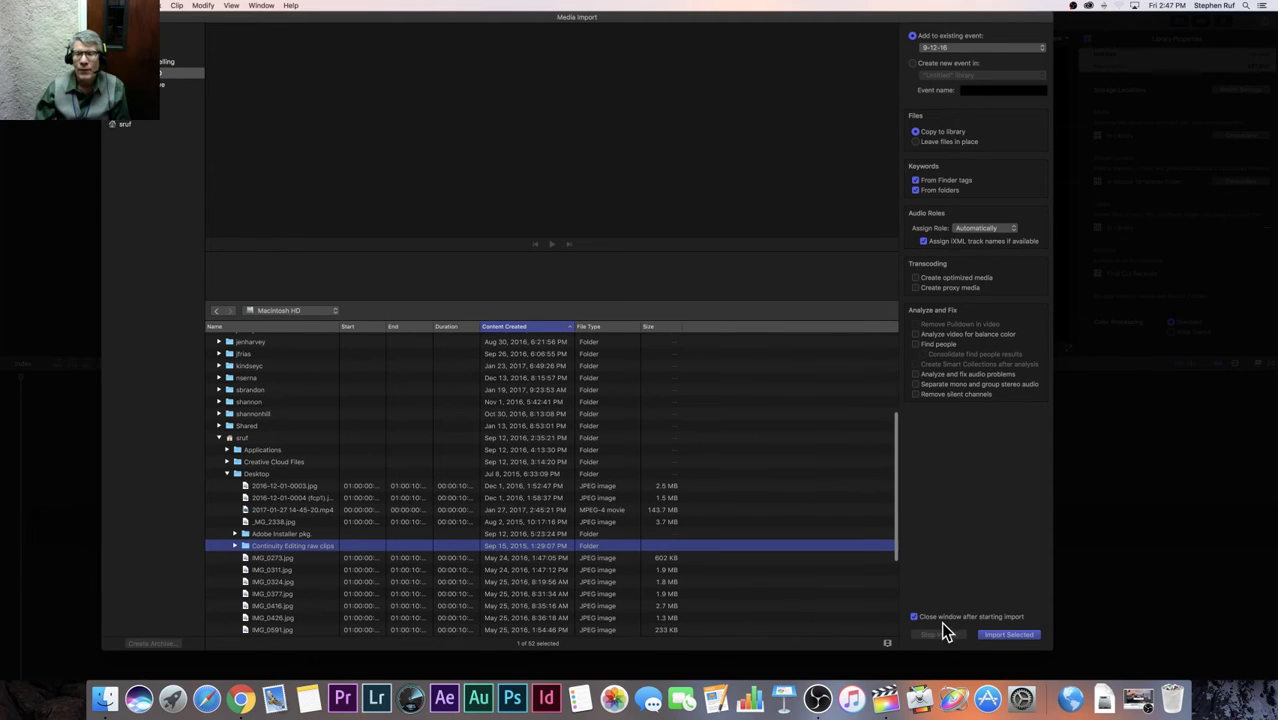
pyautogui.click(992, 634)
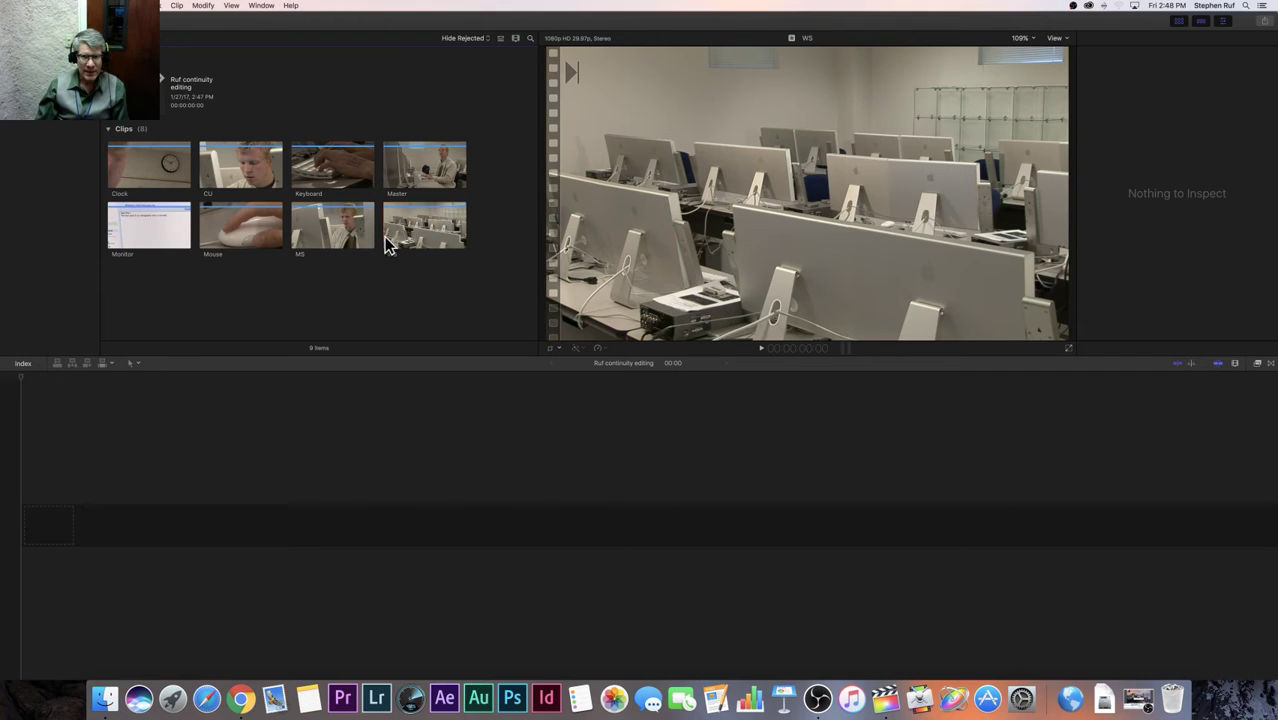
# - Preview the clips, mark the opening 5:12 range of the WS clip, and place that range at the start of the timeline
pyautogui.press('space')
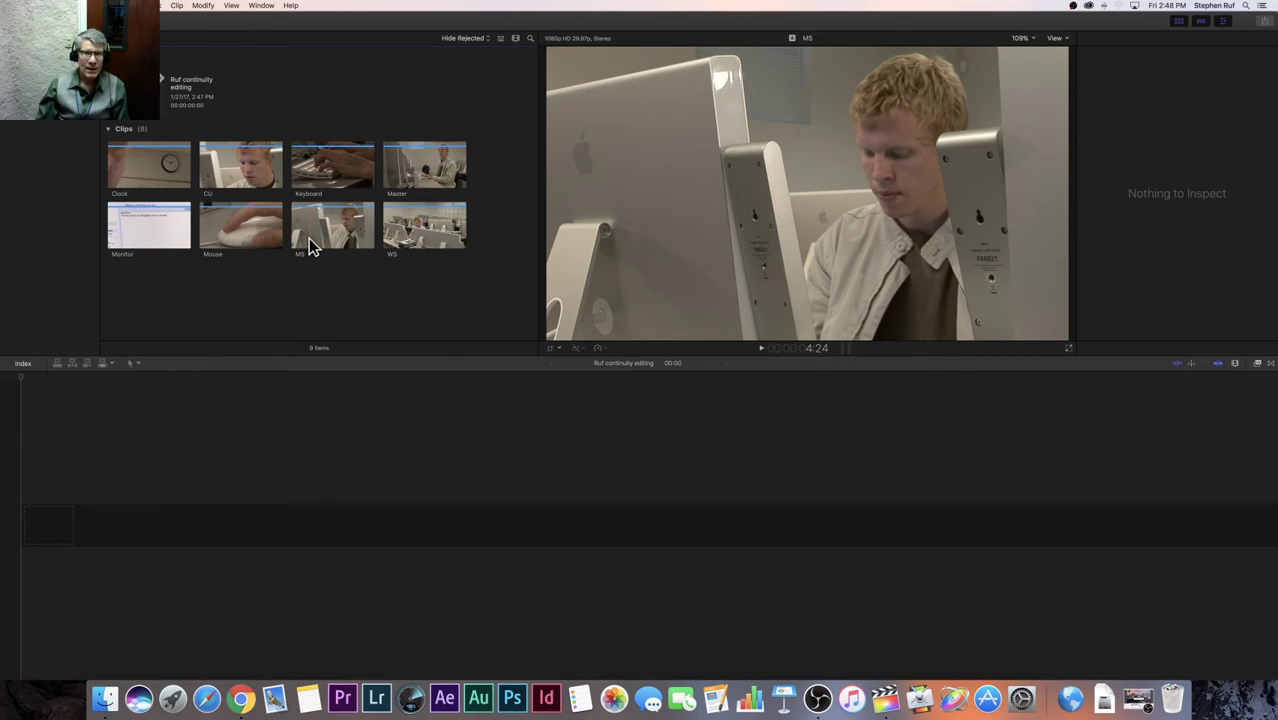
pyautogui.click(364, 238)
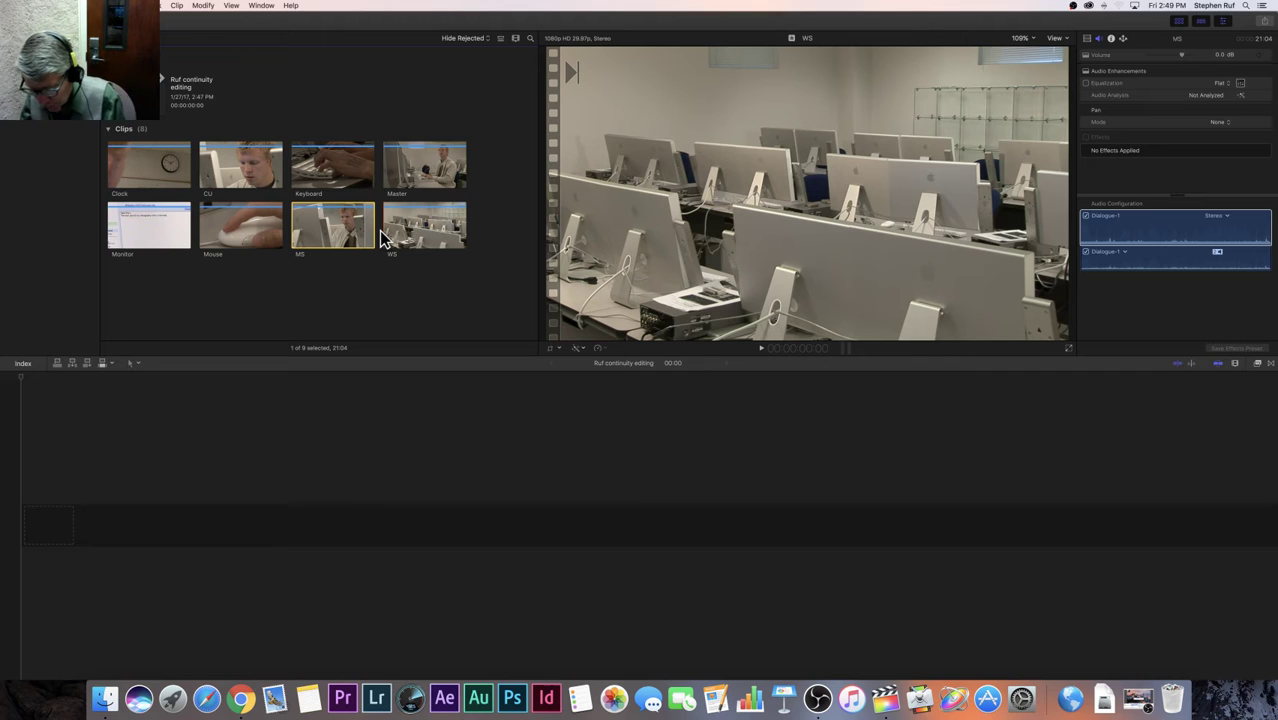
pyautogui.click(388, 232)
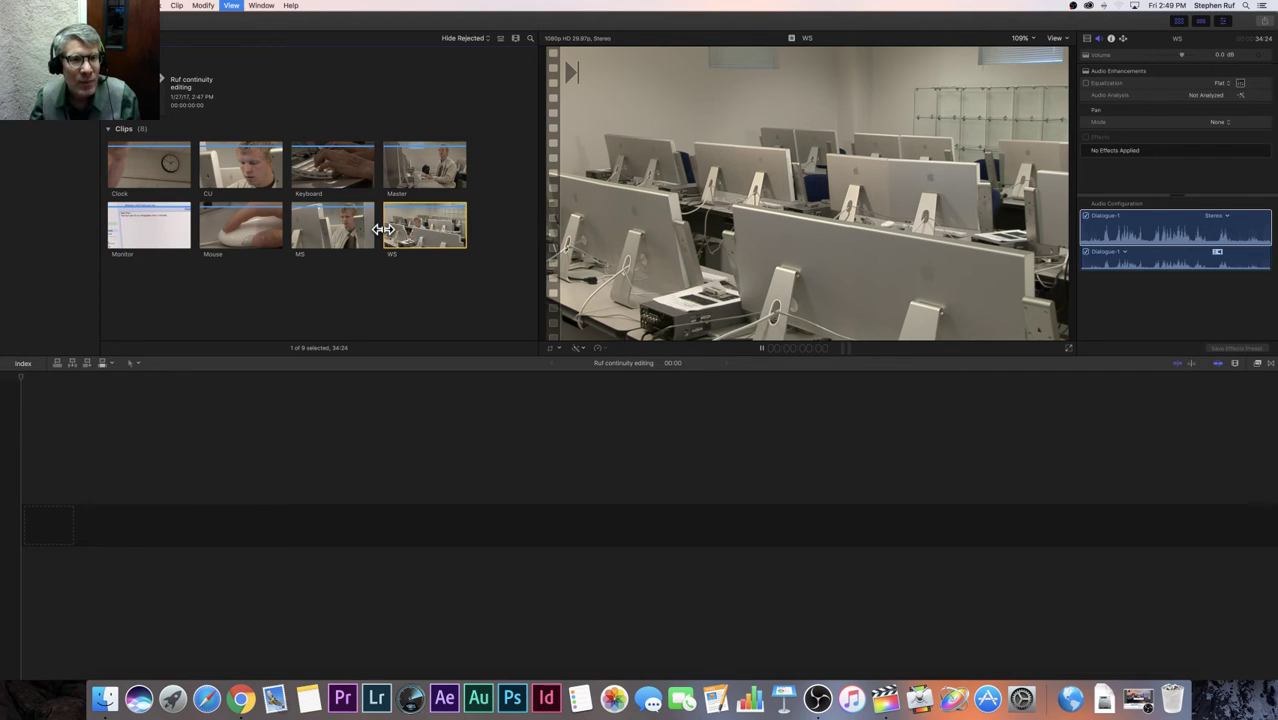
pyautogui.press('space')
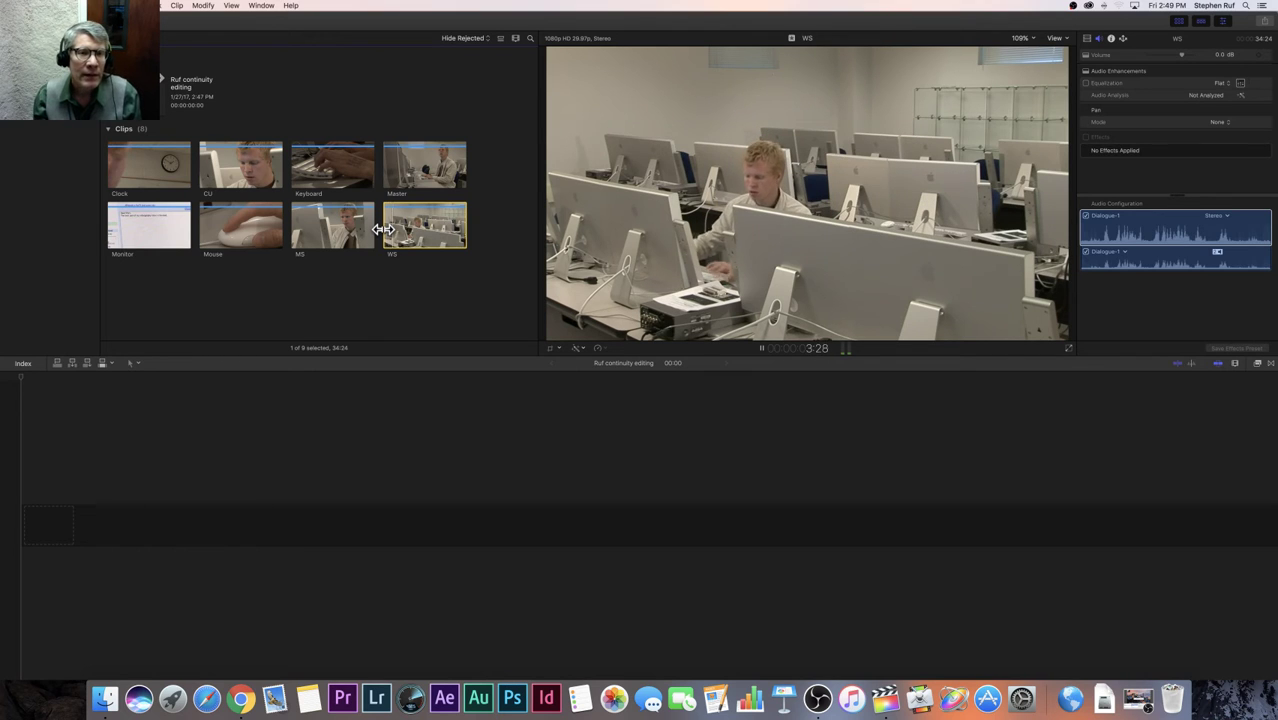
pyautogui.press('space')
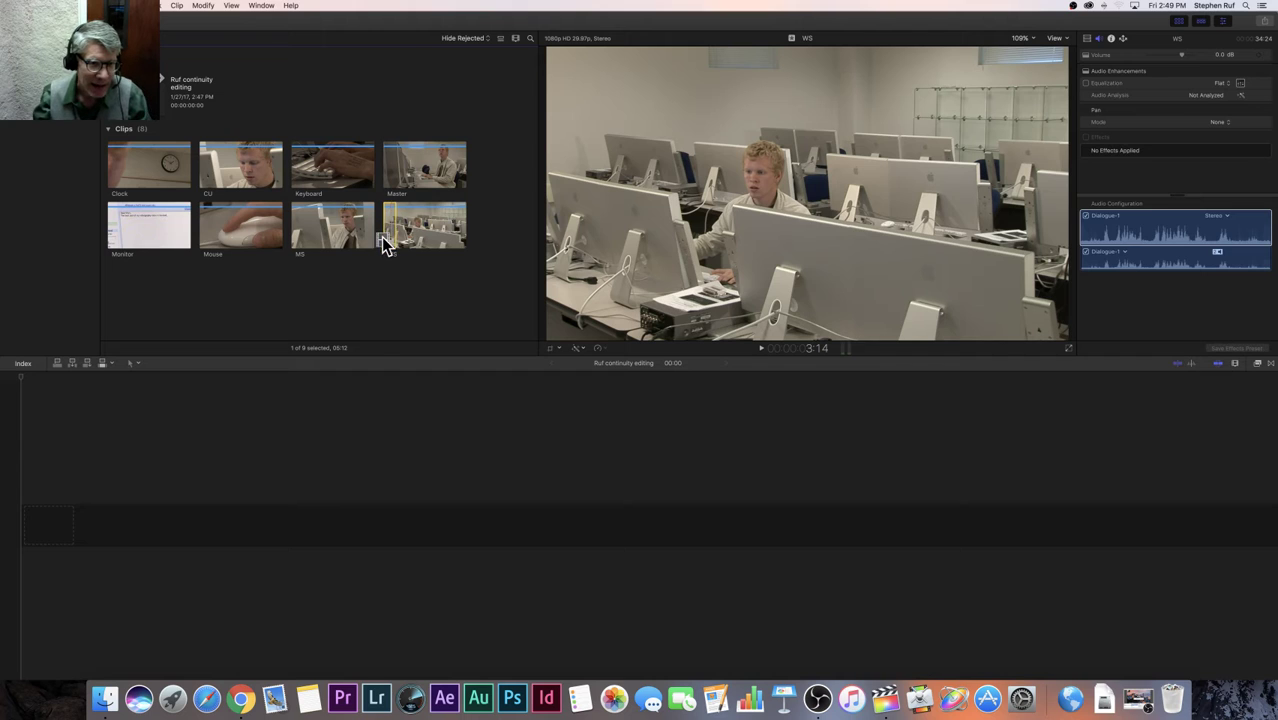
pyautogui.moveTo(310, 358); pyautogui.dragTo(66, 530)
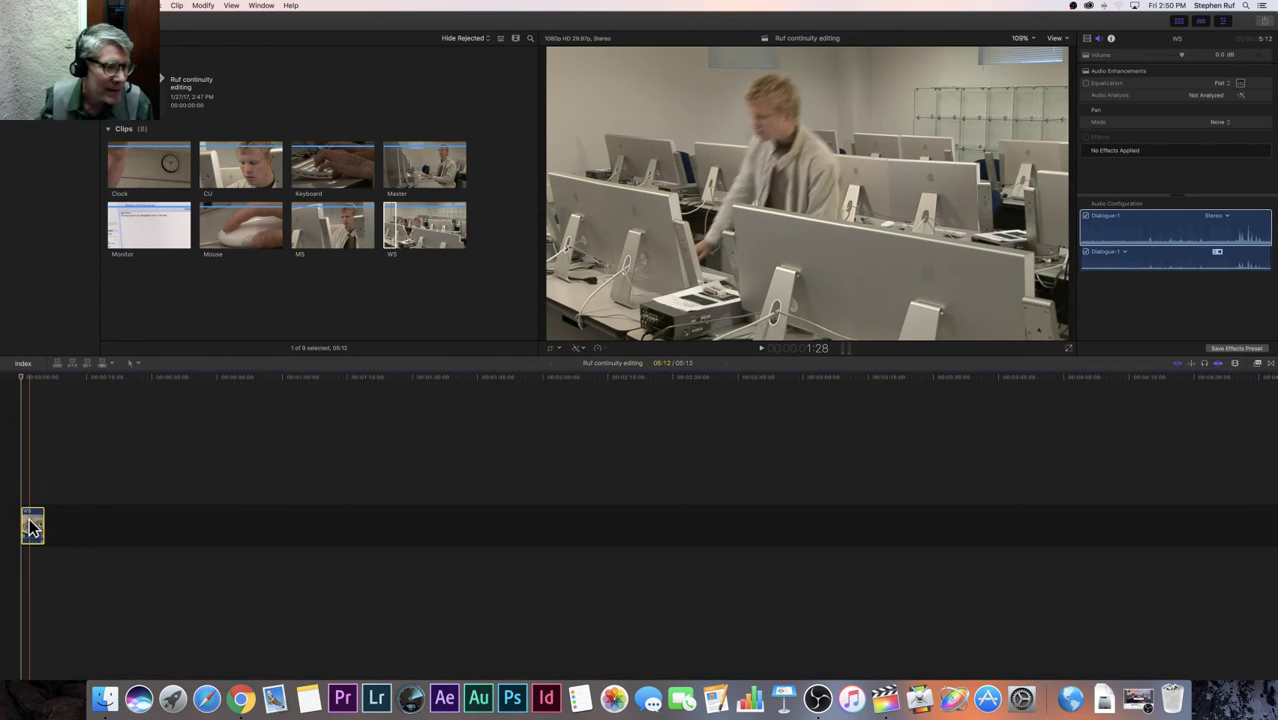
# - Increase the timeline's clip height and zoom so the WS clip fills about a quarter of its width, and play the clip
pyautogui.click(1236, 365)
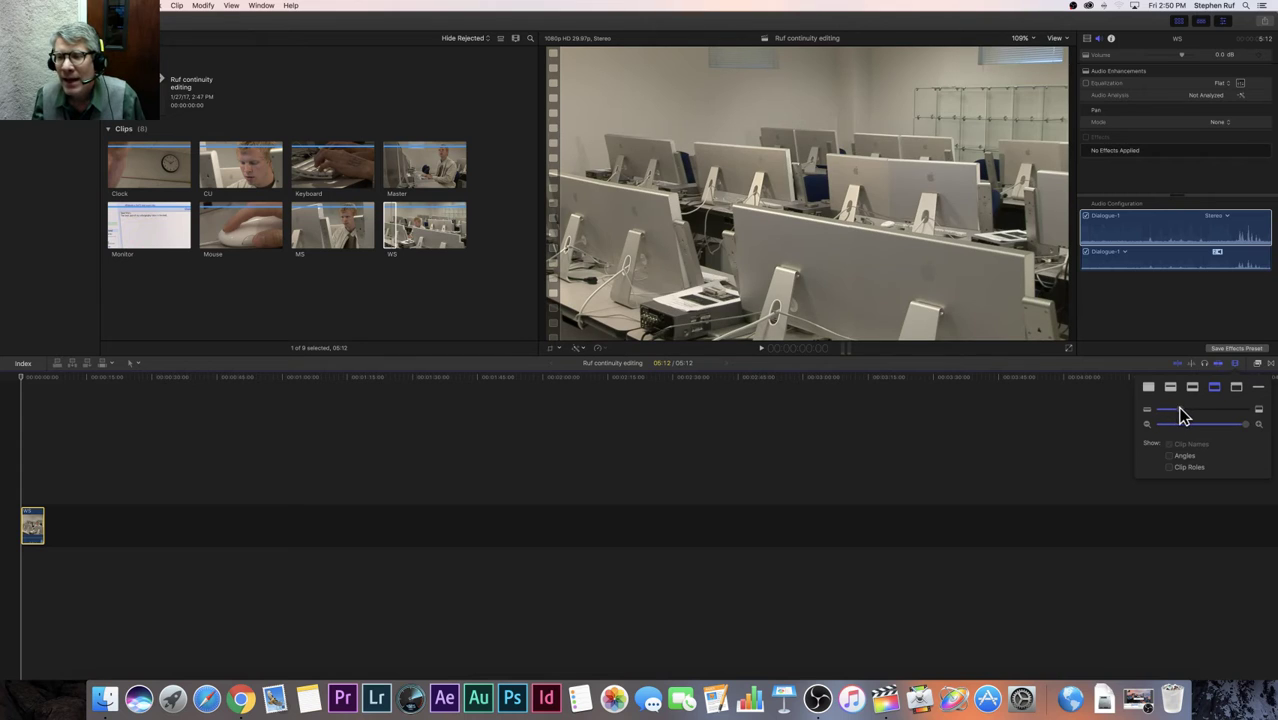
pyautogui.moveTo(1181, 417)
pyautogui.mouseDown()
pyautogui.moveTo(1246, 426)
pyautogui.moveTo(1155, 429)
pyautogui.moveTo(1184, 430)
pyautogui.moveTo(1167, 432)
pyautogui.mouseUp()
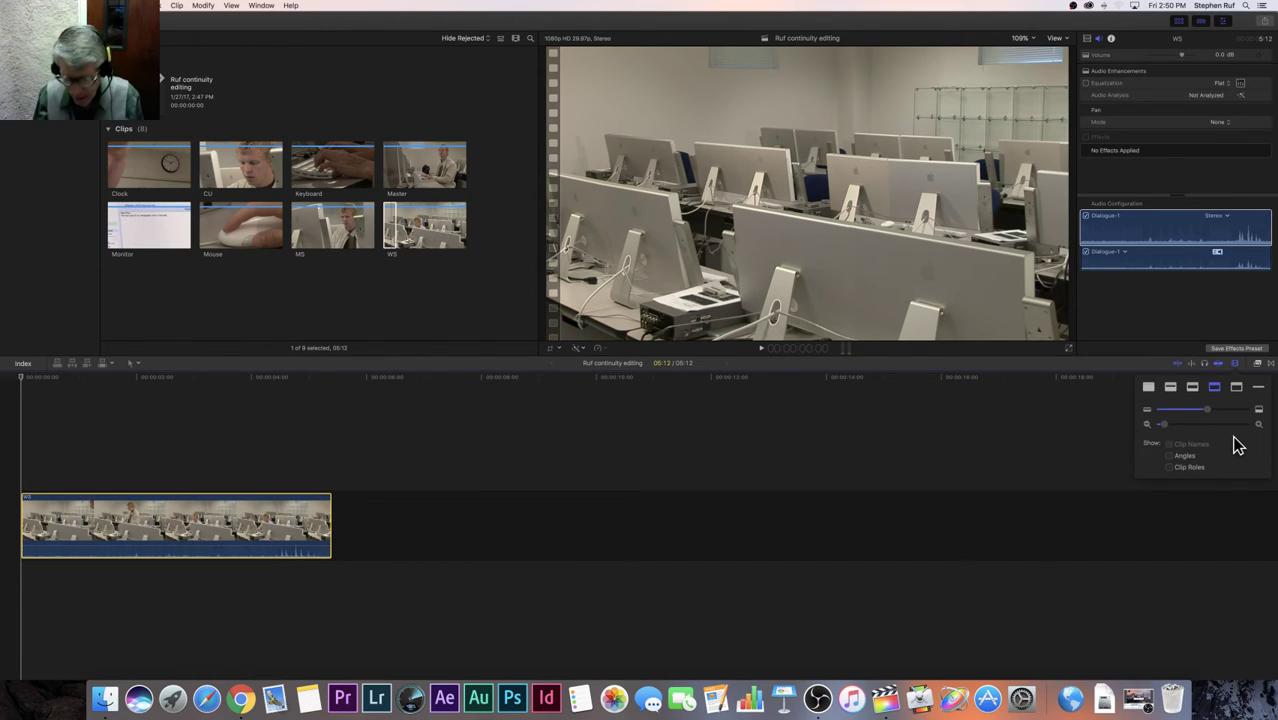
pyautogui.hotkey('shift', 'z')
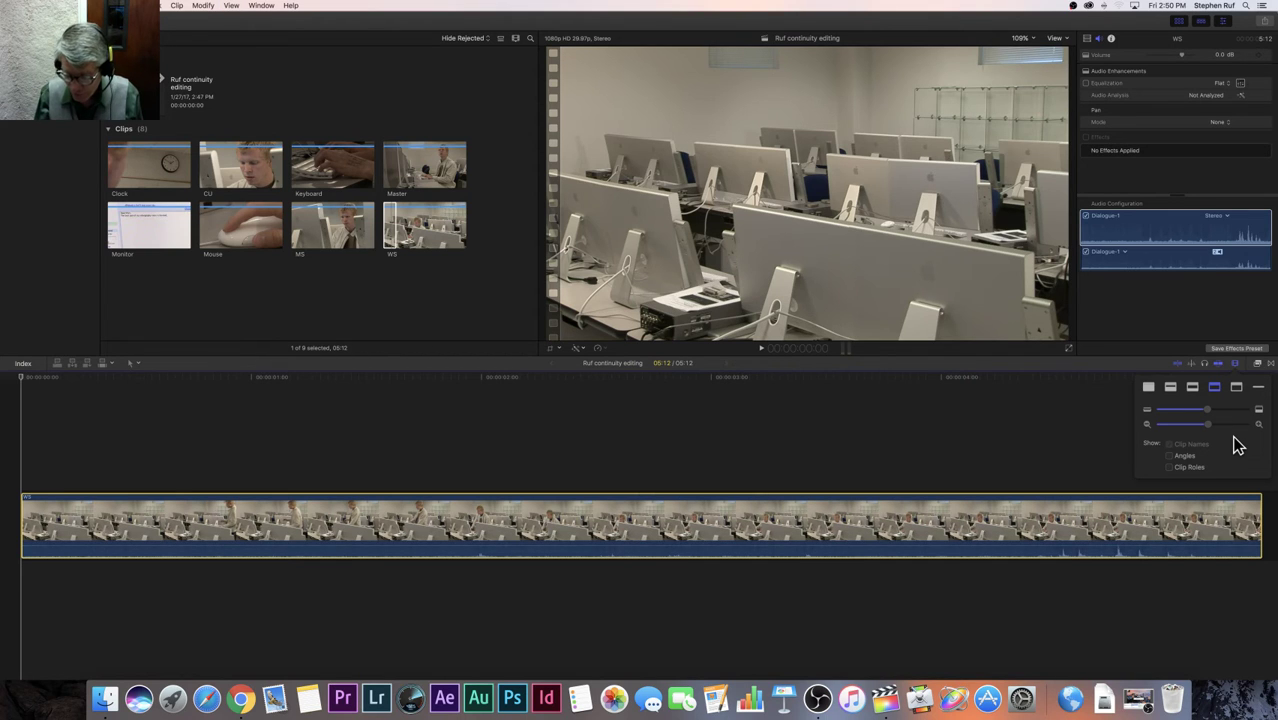
pyautogui.press('super+minus')
pyautogui.press('super+minus')
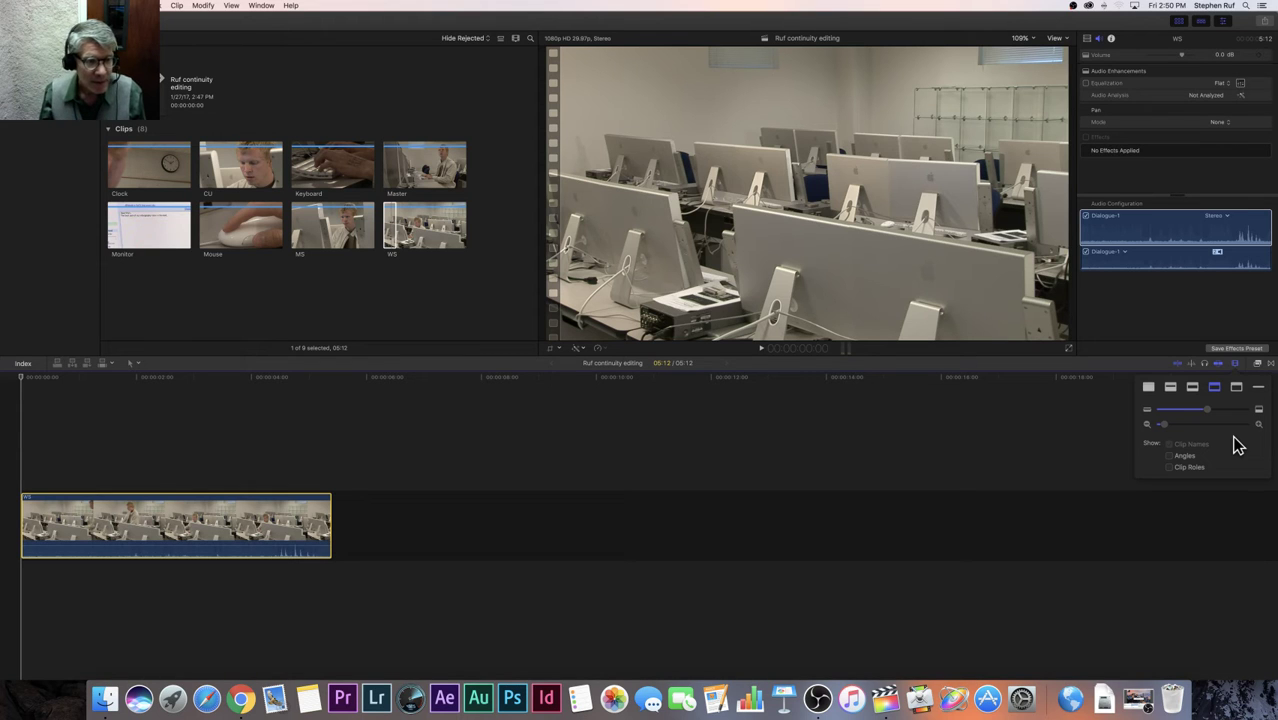
pyautogui.press('space')
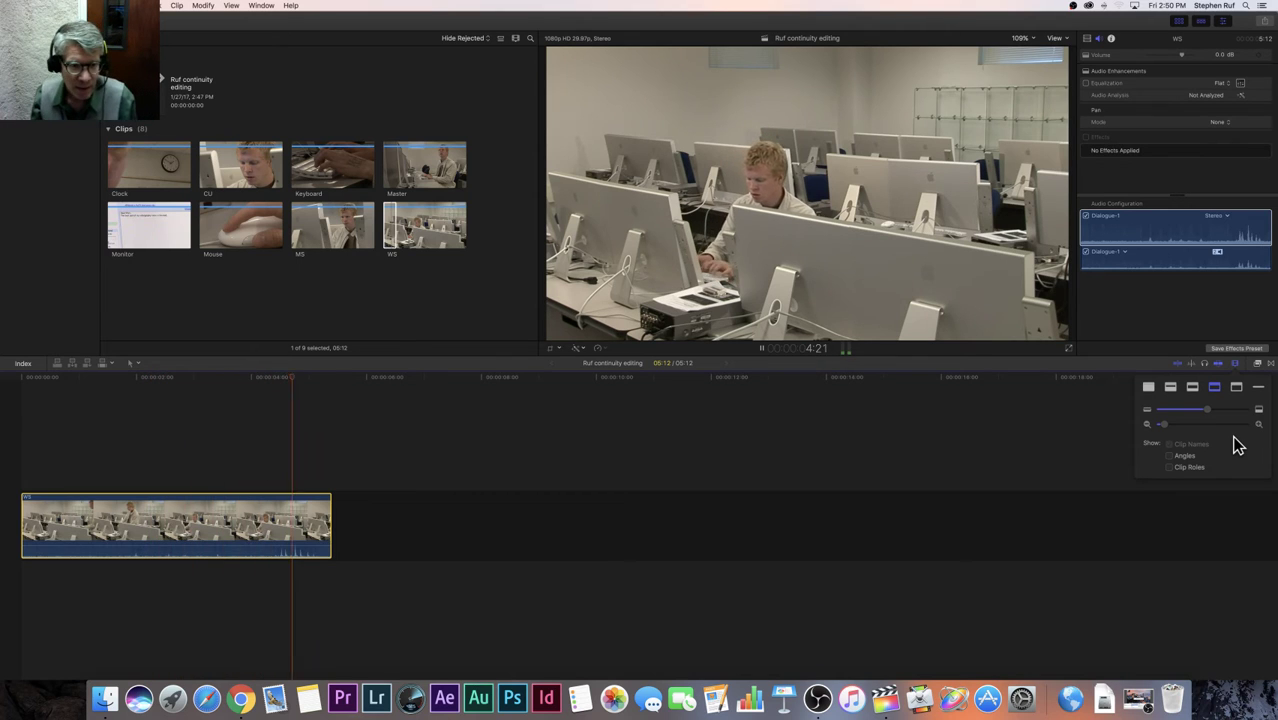
# - Trim the end of the WS clip in the timeline to a duration of 3:13 and play it back
pyautogui.press('space')
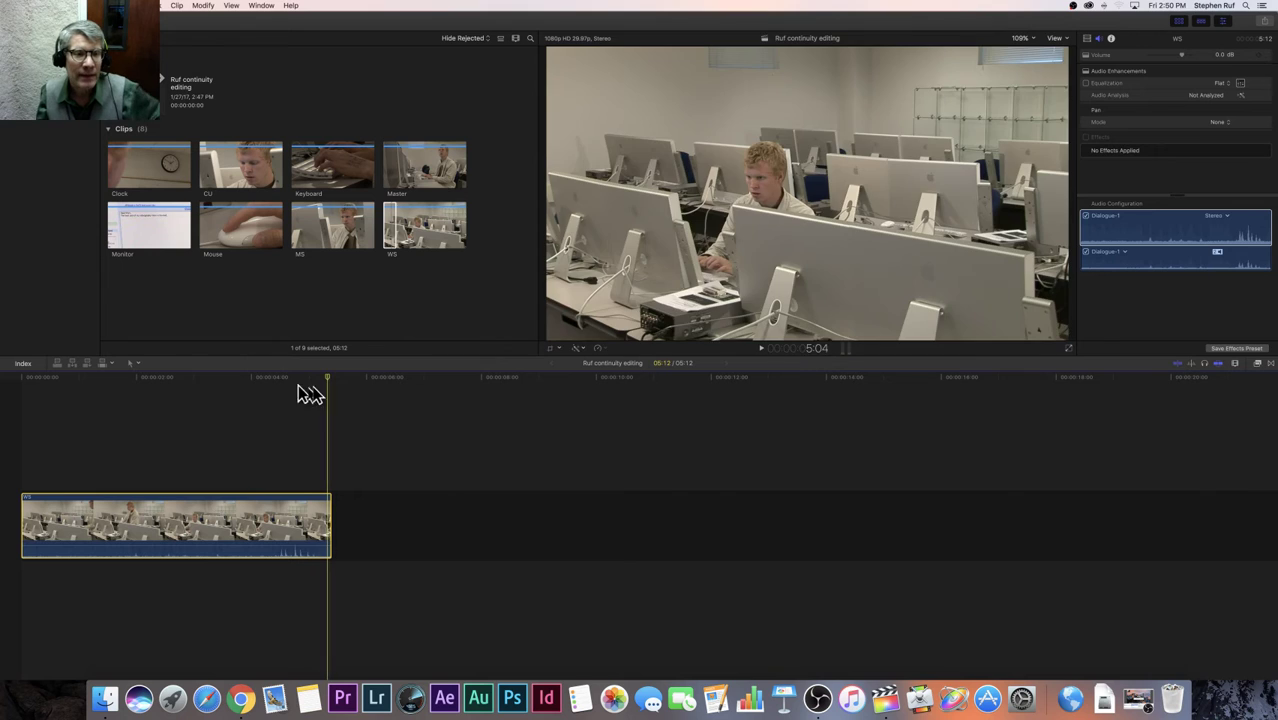
pyautogui.moveTo(325, 377)
pyautogui.mouseDown()
pyautogui.moveTo(92, 378)
pyautogui.moveTo(340, 384)
pyautogui.mouseUp()
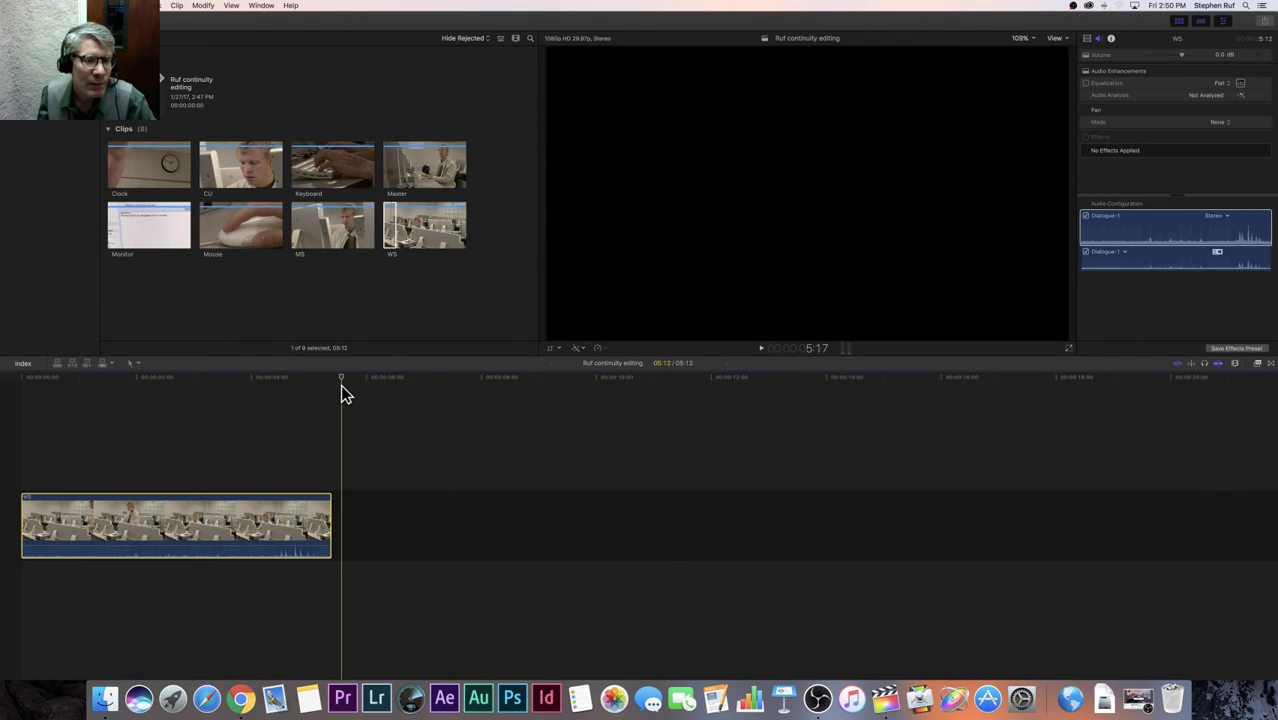
pyautogui.click(340, 384)
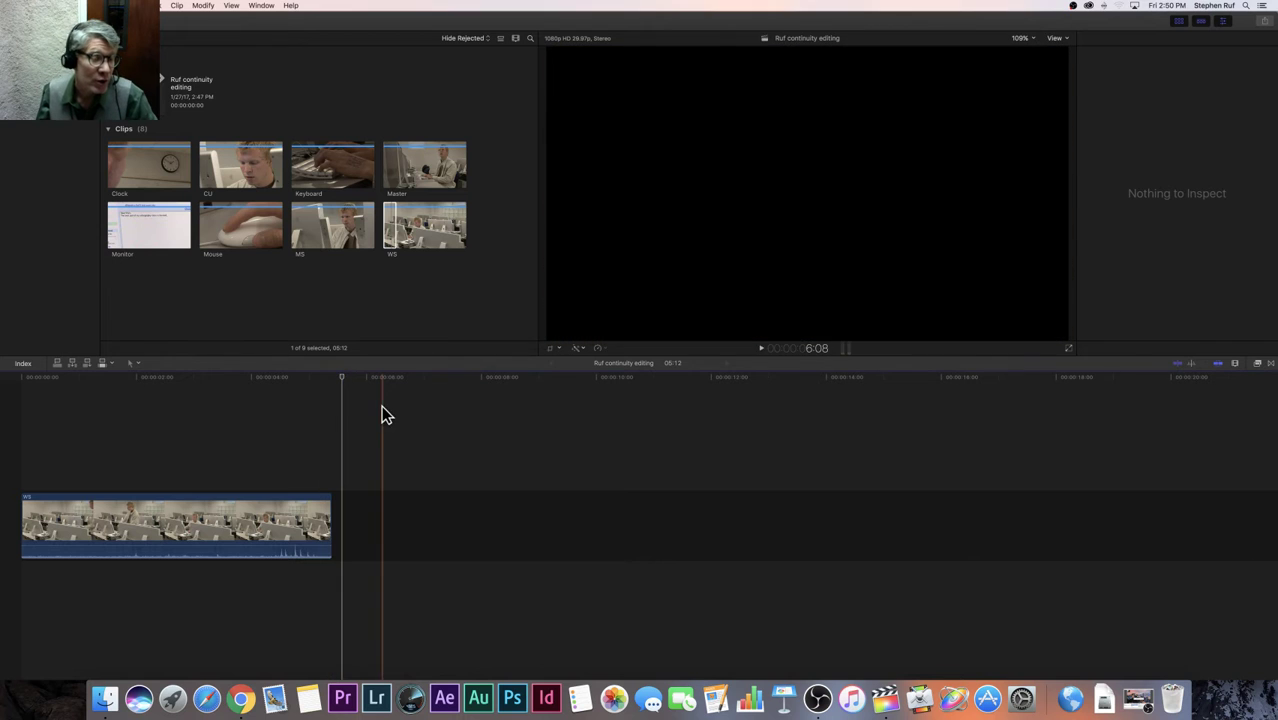
pyautogui.click(382, 408)
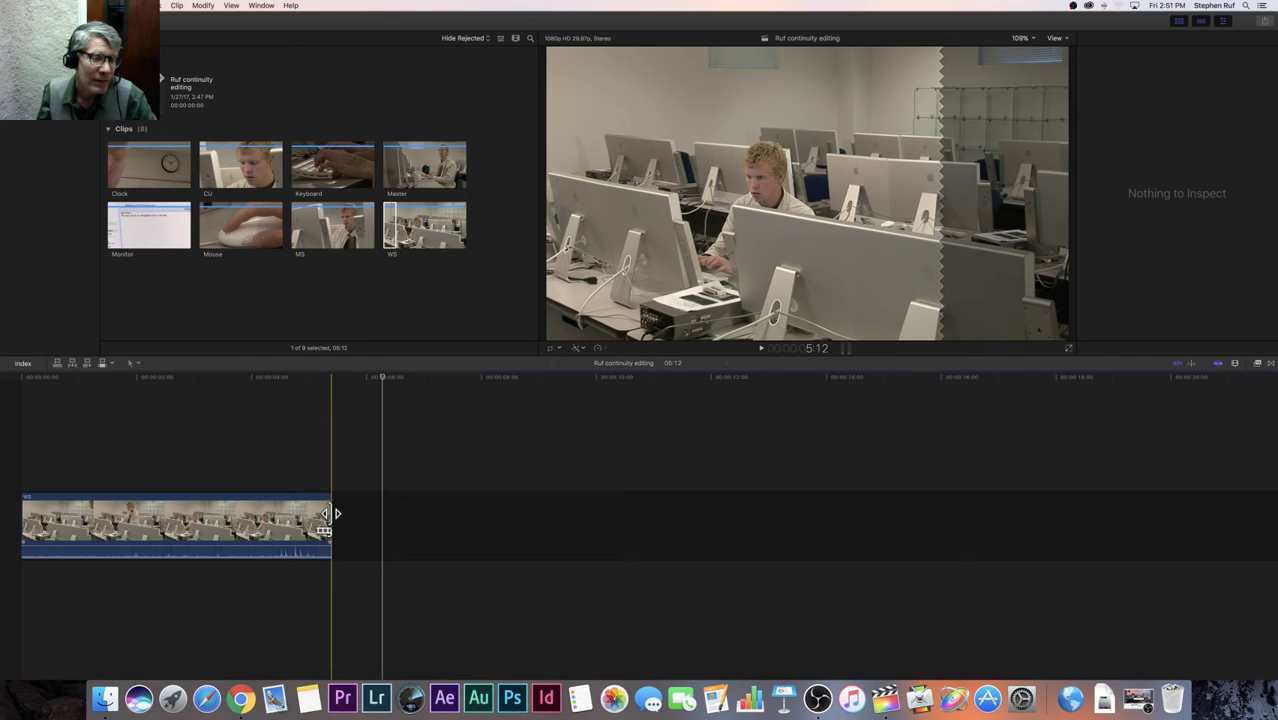
pyautogui.moveTo(331, 514); pyautogui.dragTo(216, 525)
pyautogui.click(54, 377)
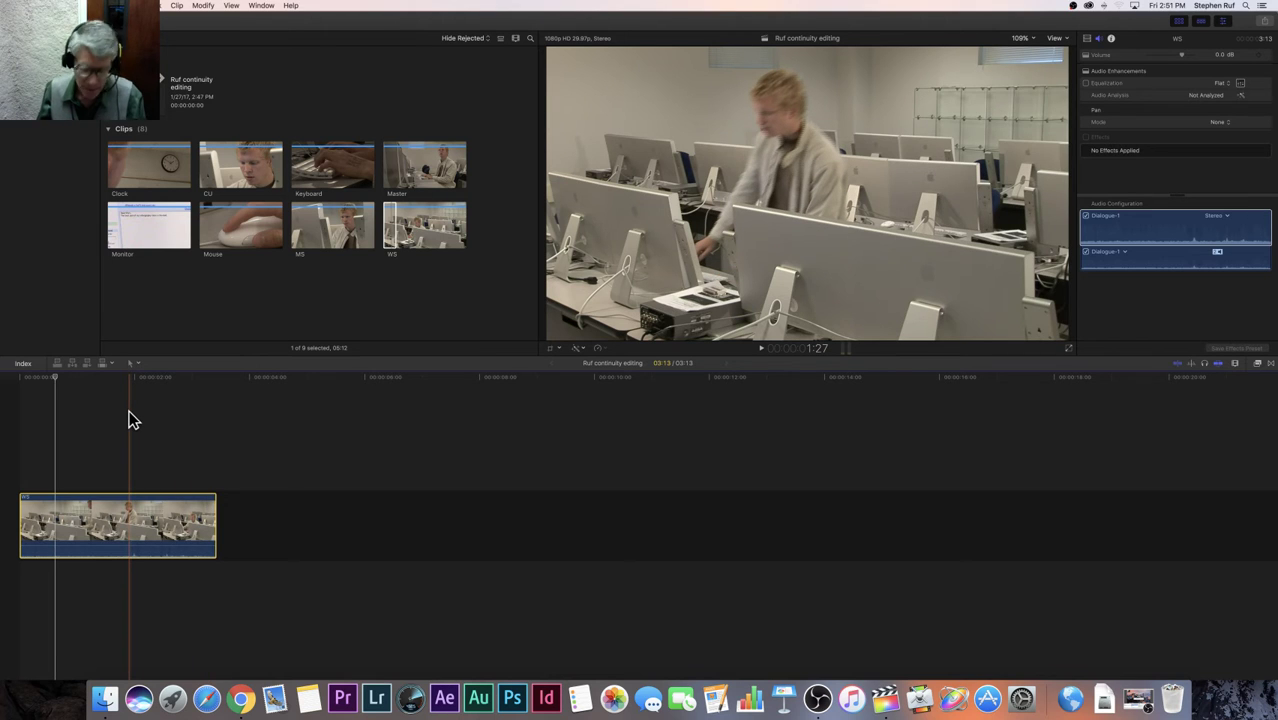
pyautogui.press('space')
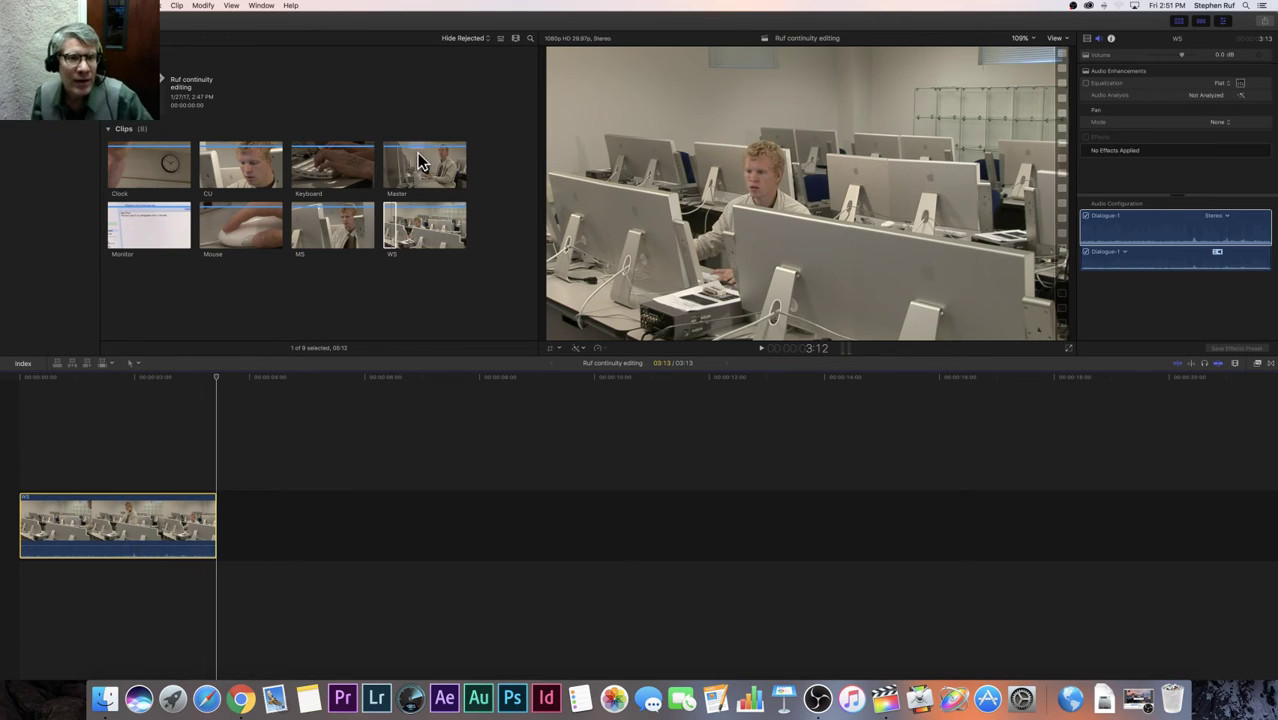
# - Preview the Master clip, mark a 3:28 range near its beginning, and place it directly after the WS clip in the timeline
pyautogui.press('space')
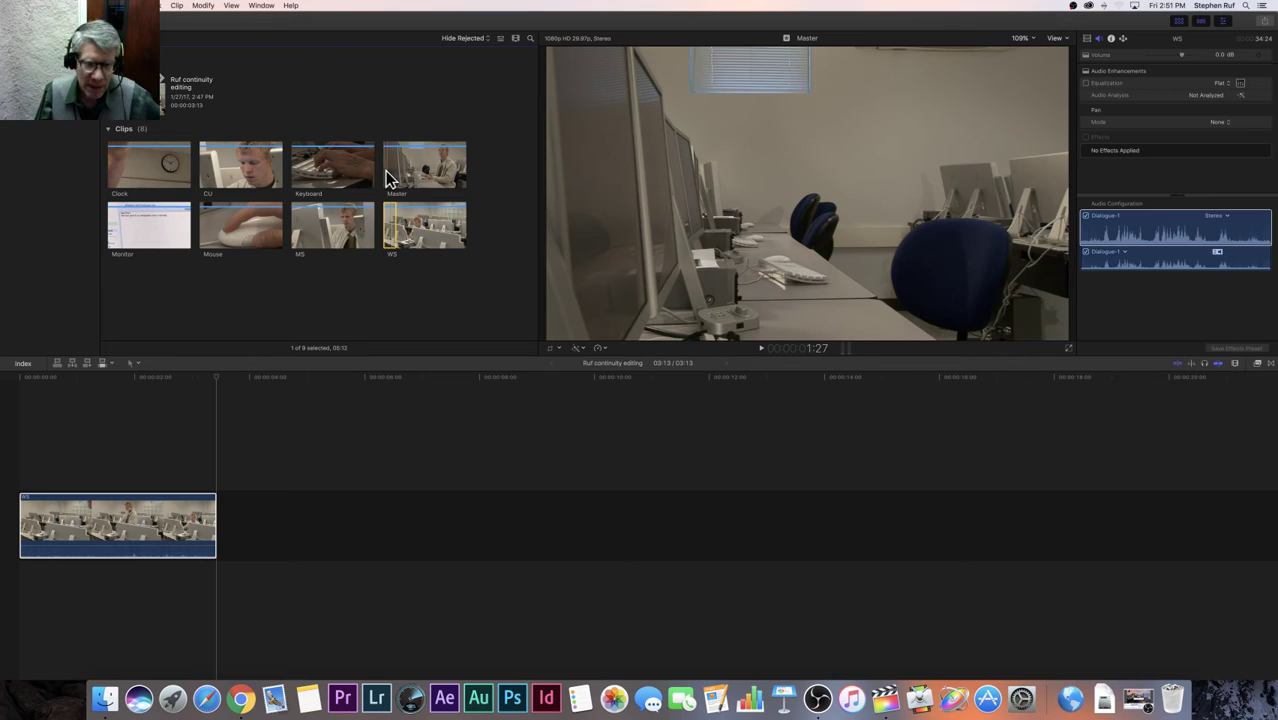
pyautogui.click(391, 178)
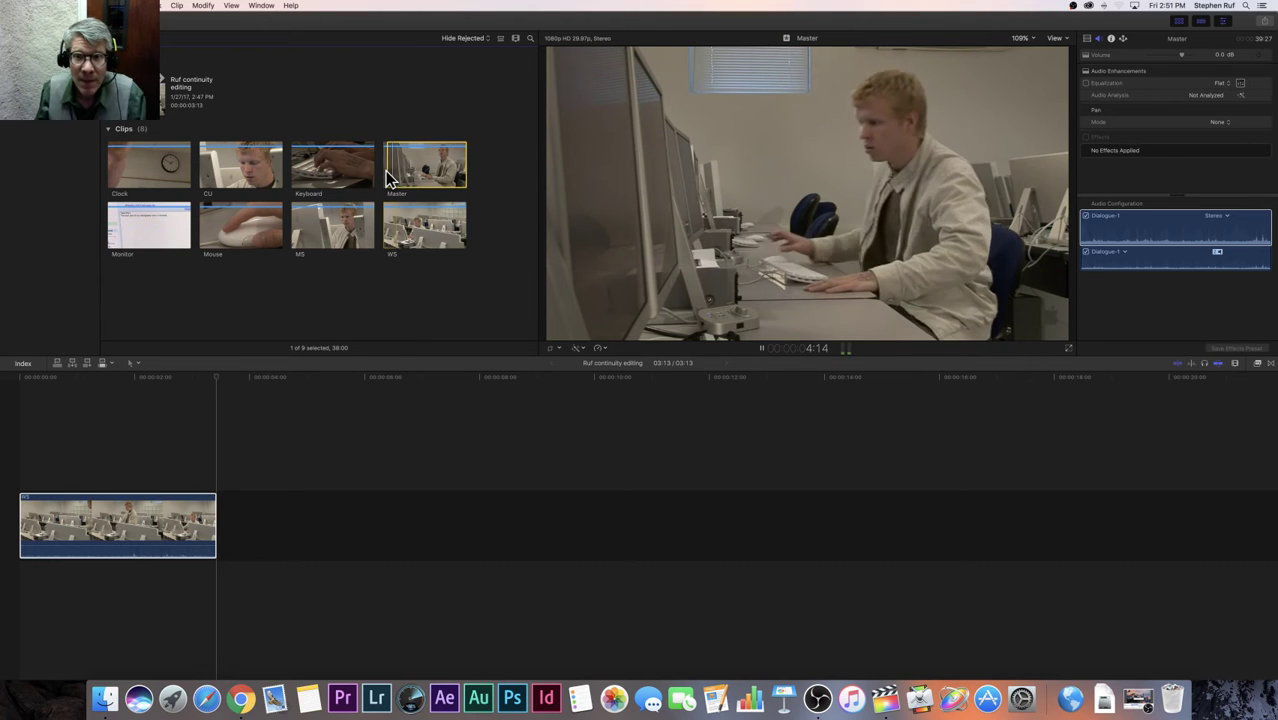
pyautogui.press('space')
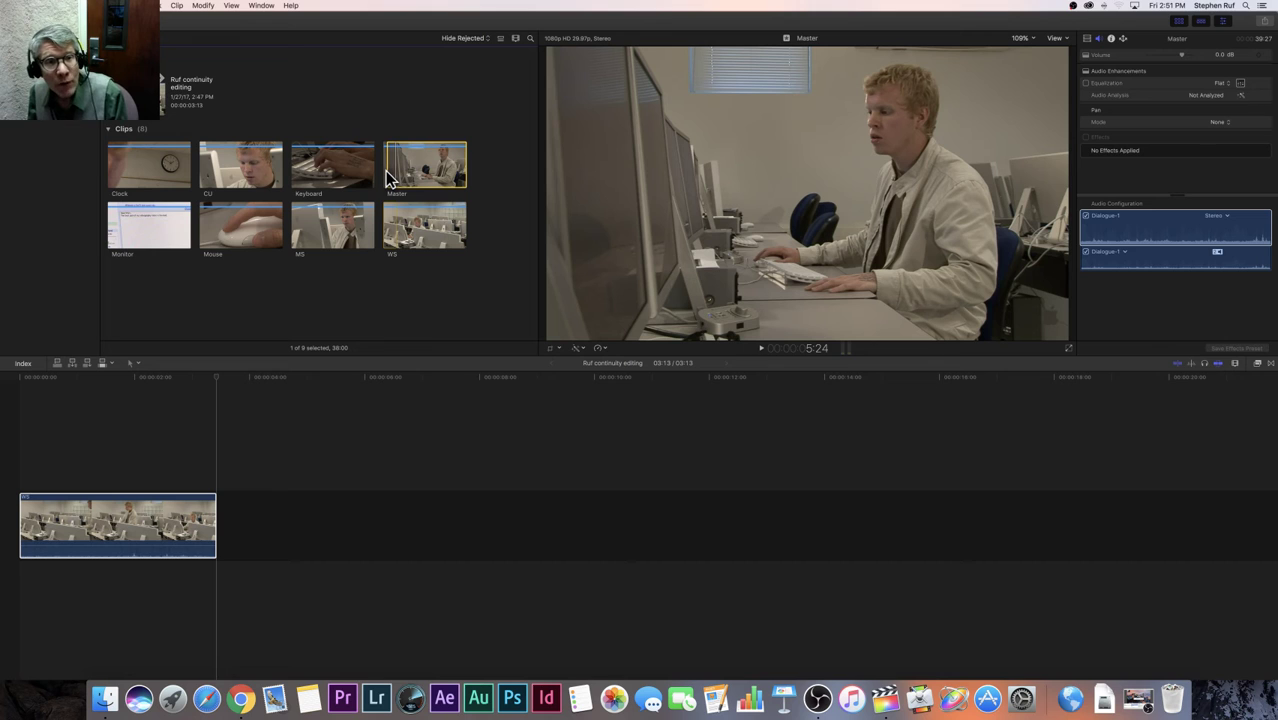
pyautogui.moveTo(391, 178); pyautogui.dragTo(391, 165)
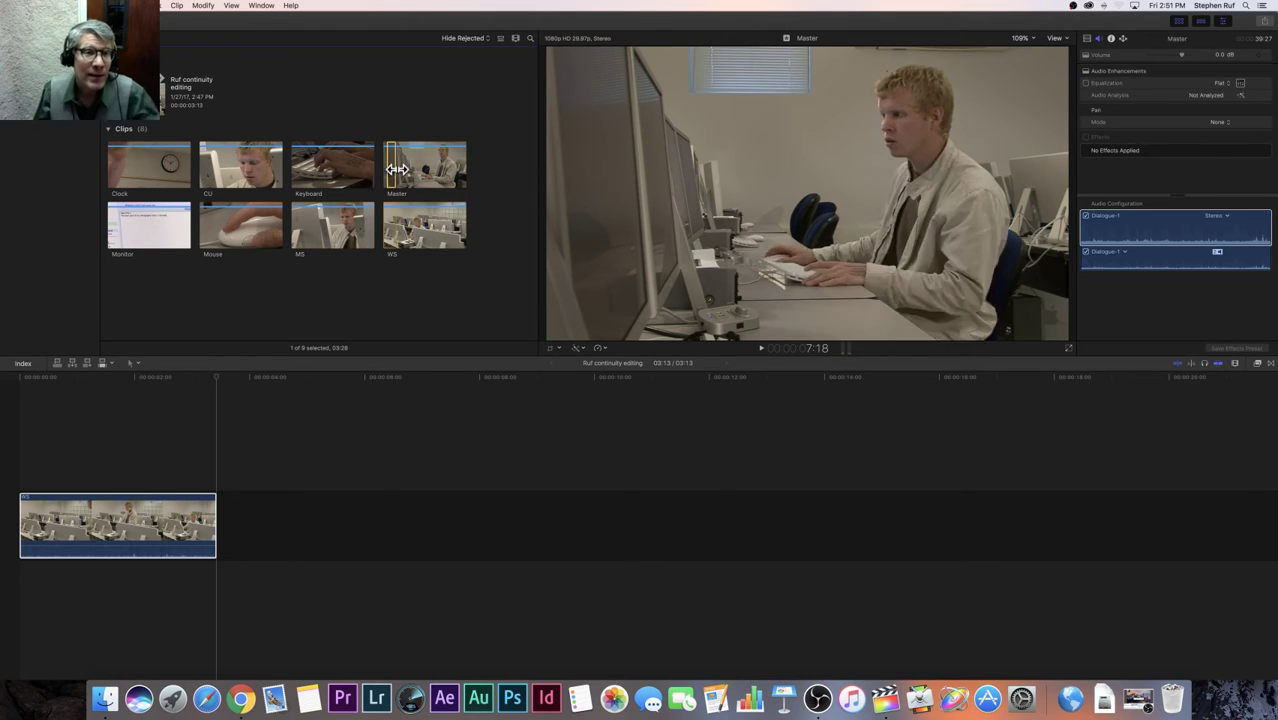
pyautogui.moveTo(380, 225); pyautogui.dragTo(232, 537)
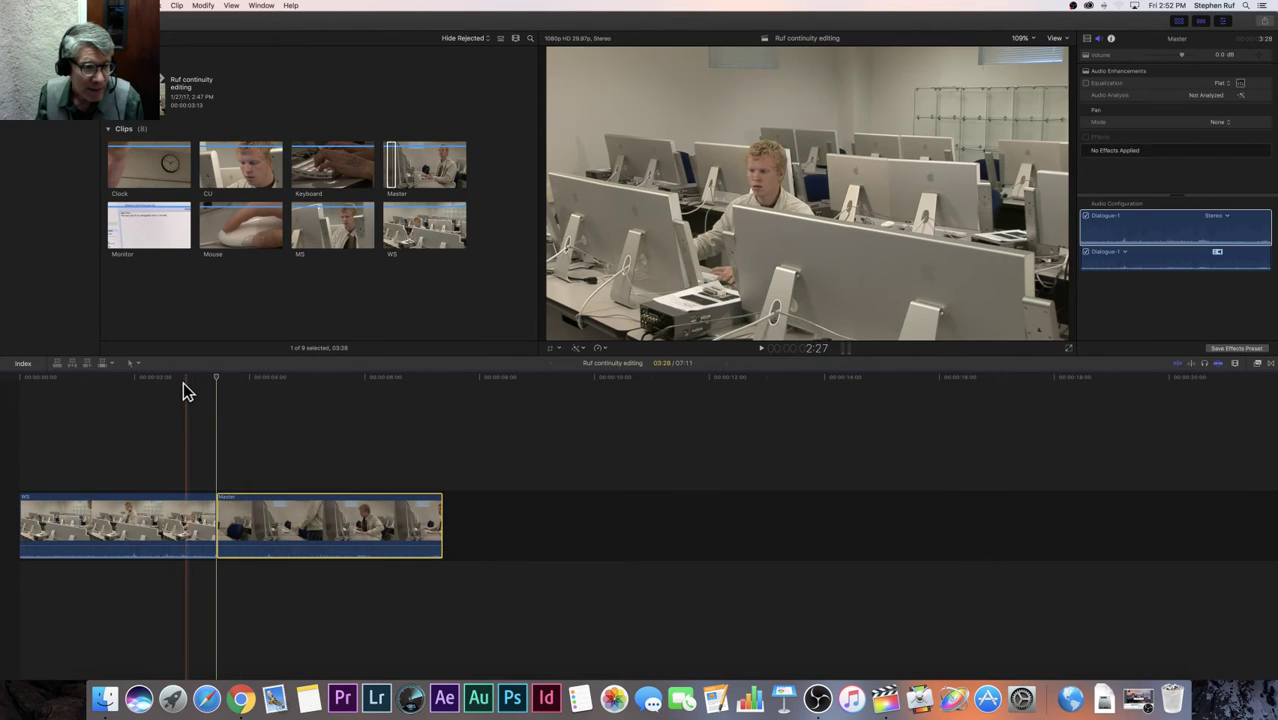
# - Play the timeline repeatedly across the cut from WS to Master to check the continuity of the sitting action
pyautogui.press('space')
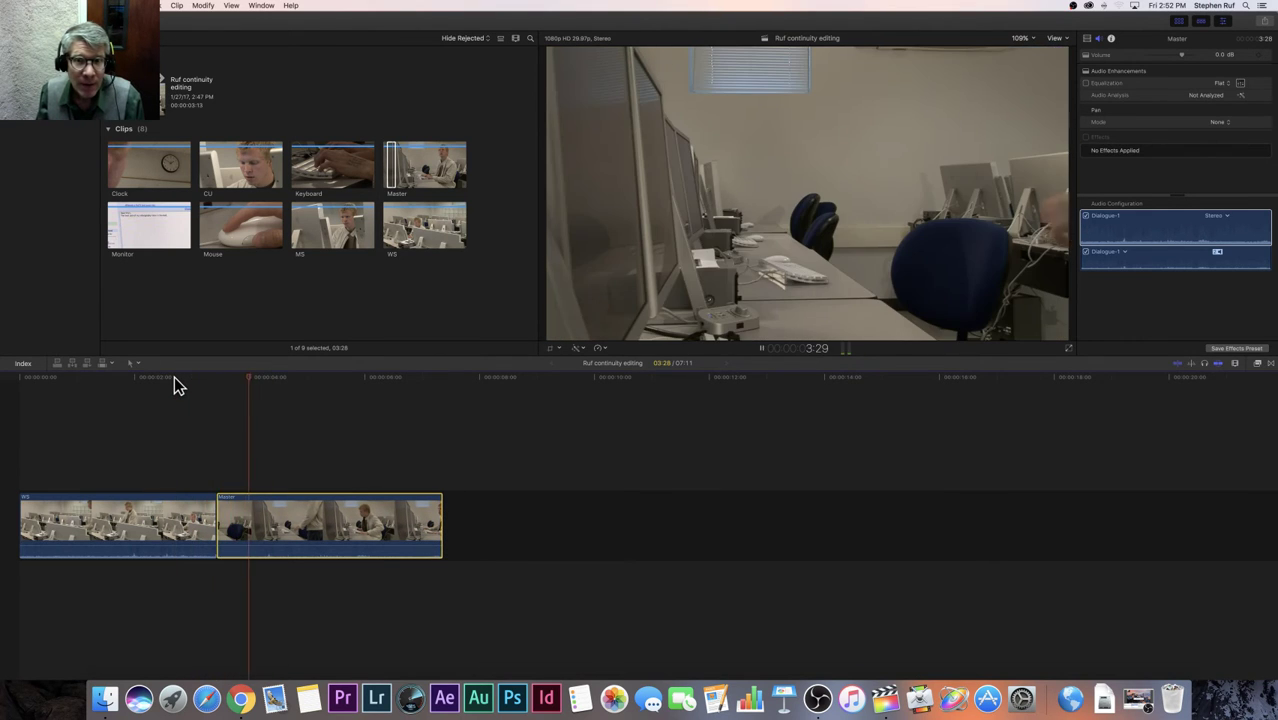
pyautogui.press('space')
pyautogui.click(138, 380)
pyautogui.press('space')
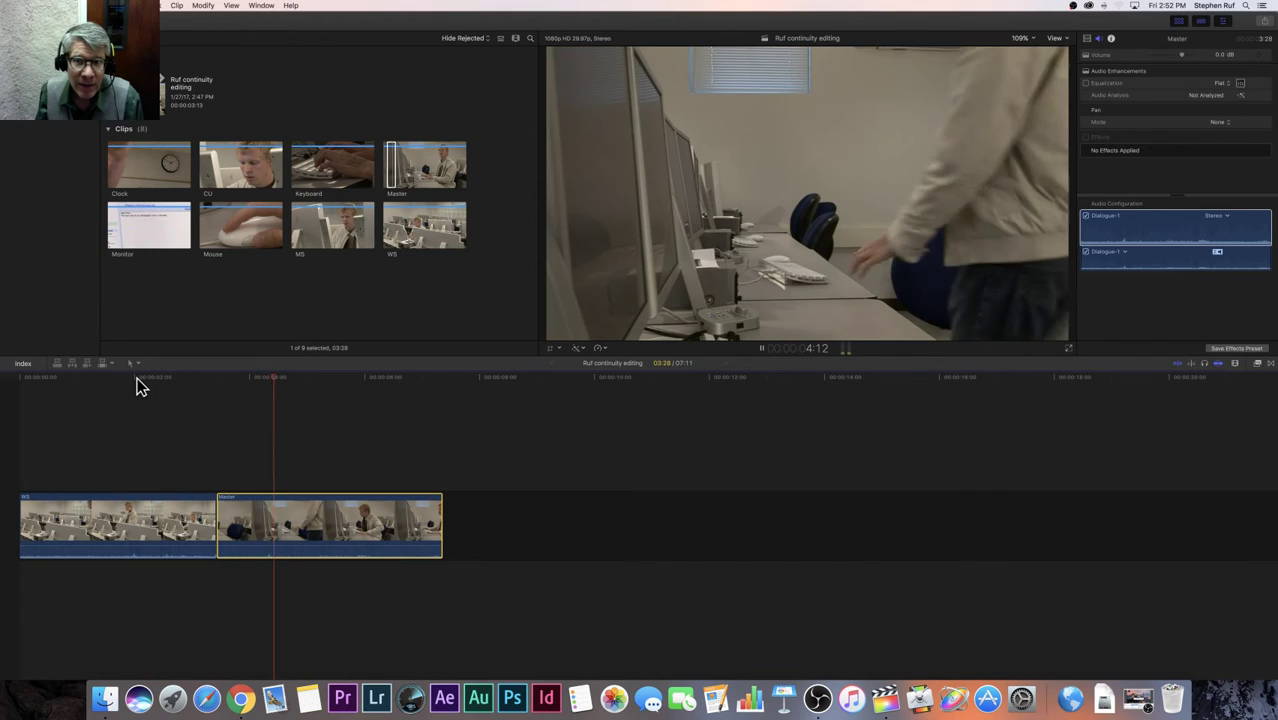
pyautogui.press('space')
pyautogui.press('space')
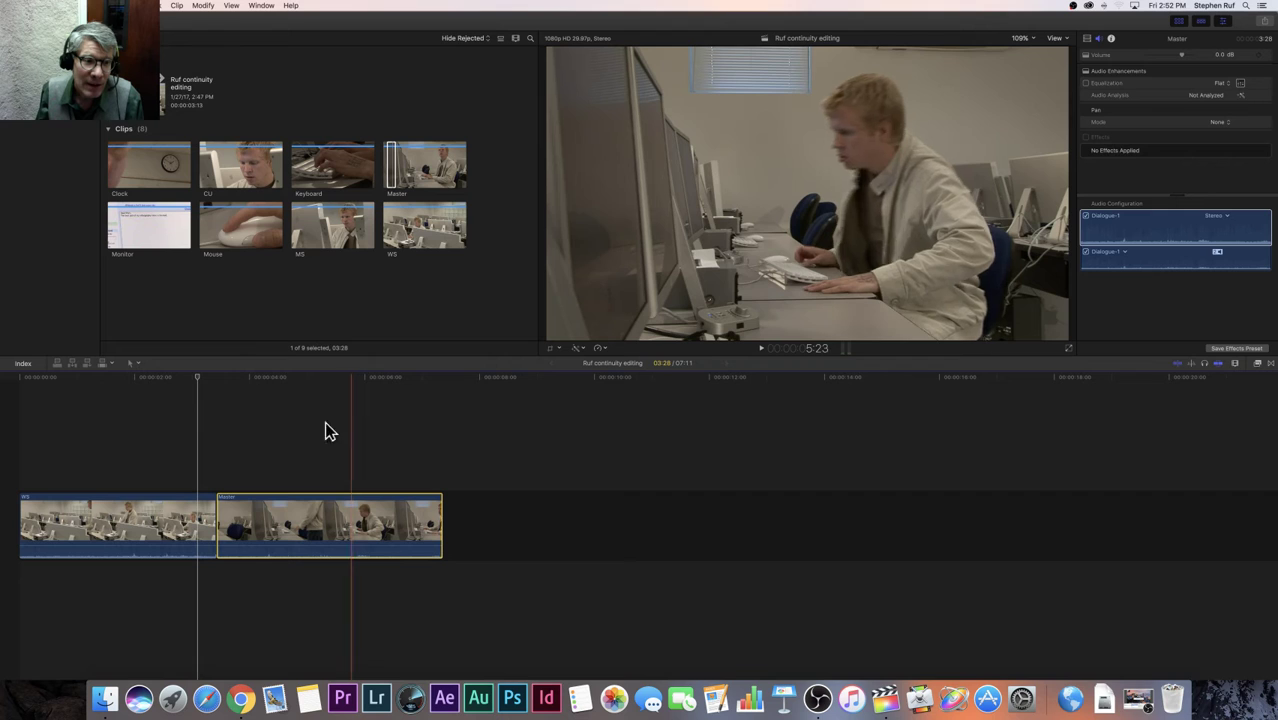
# - Trim the end of the WS clip to 1:20 and the Master clip to 3:23, and play across the cut
pyautogui.moveTo(217, 504); pyautogui.dragTo(127, 512)
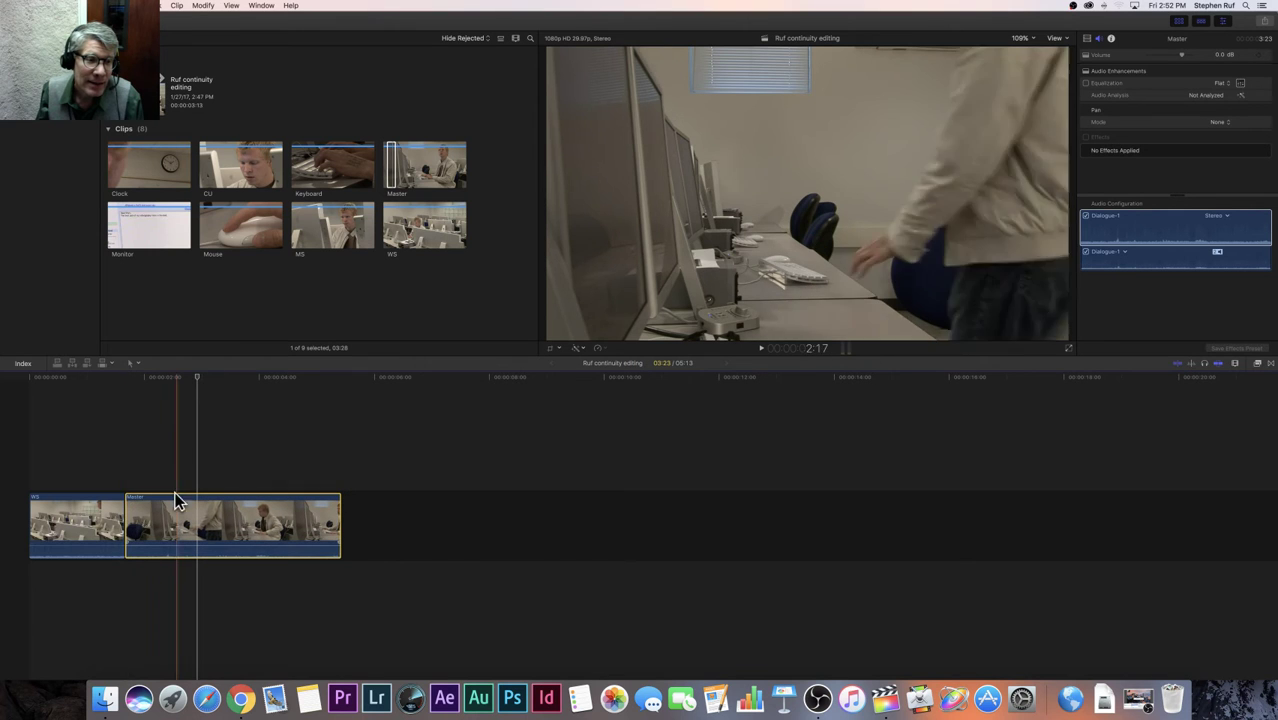
pyautogui.click(63, 377)
pyautogui.press('space')
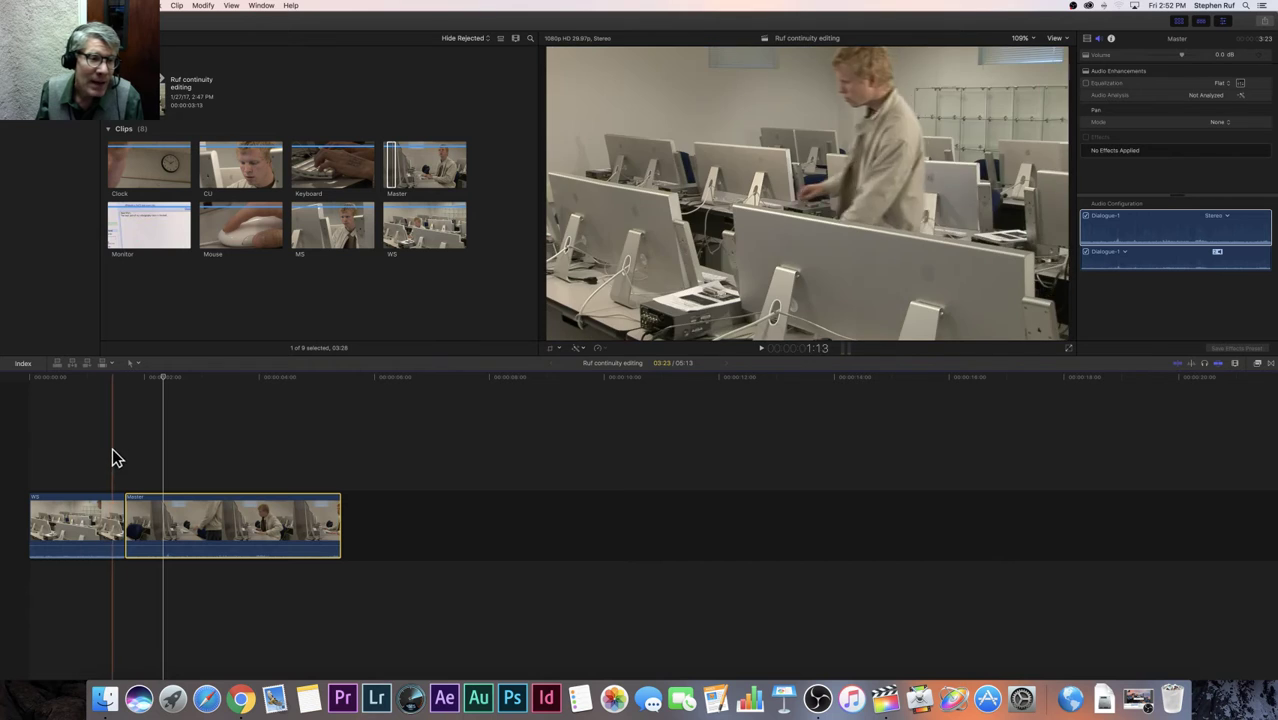
pyautogui.press('space')
# - Trim the start of the Master clip so it lasts 3:07, and replay the transition from the WS clip
pyautogui.moveTo(135, 512); pyautogui.dragTo(156, 512)
pyautogui.click(88, 375)
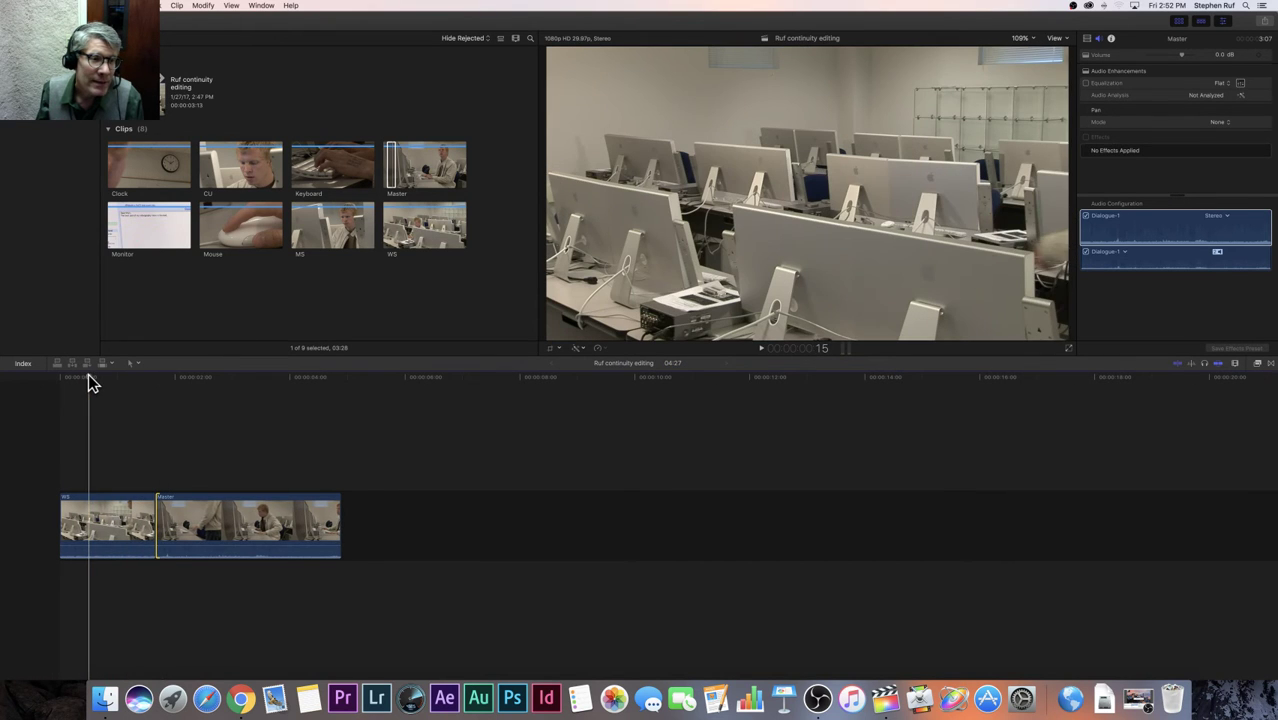
pyautogui.press('space')
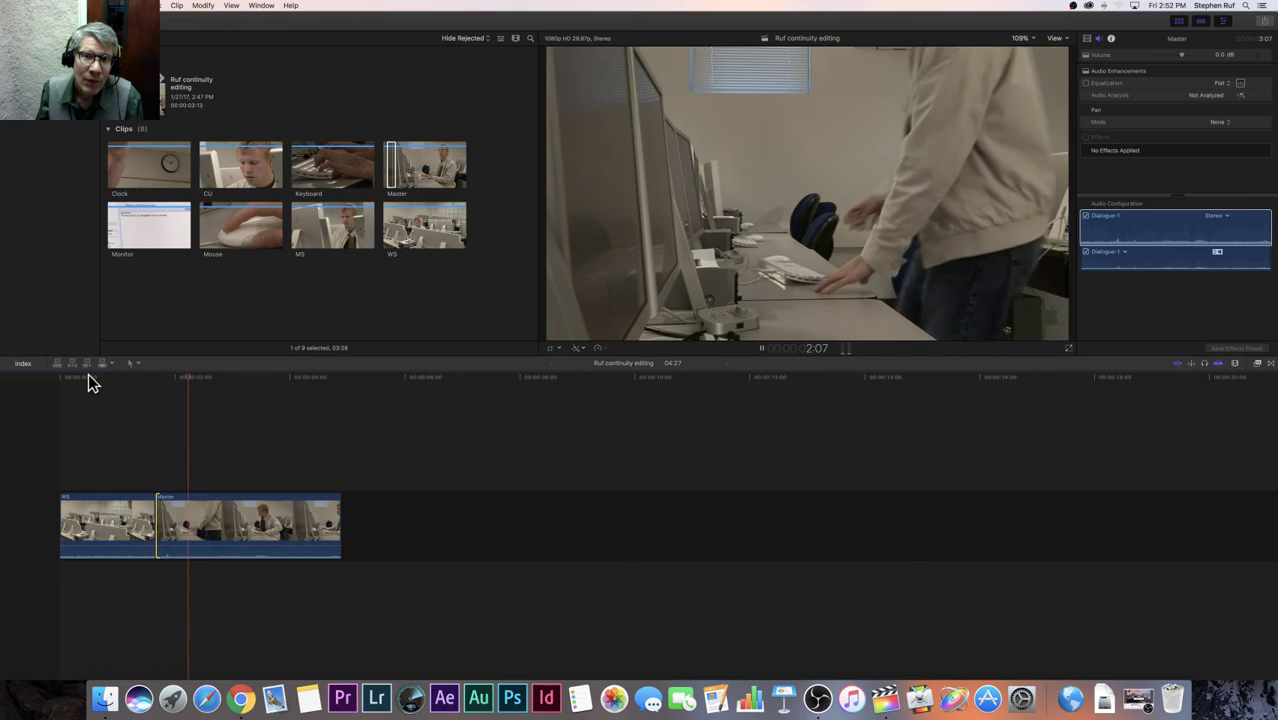
pyautogui.press('space')
# - Shorten the start of the Master clip further to a duration of 2:27 and replay the cut twice
pyautogui.moveTo(157, 512); pyautogui.dragTo(175, 512)
pyautogui.click(99, 376)
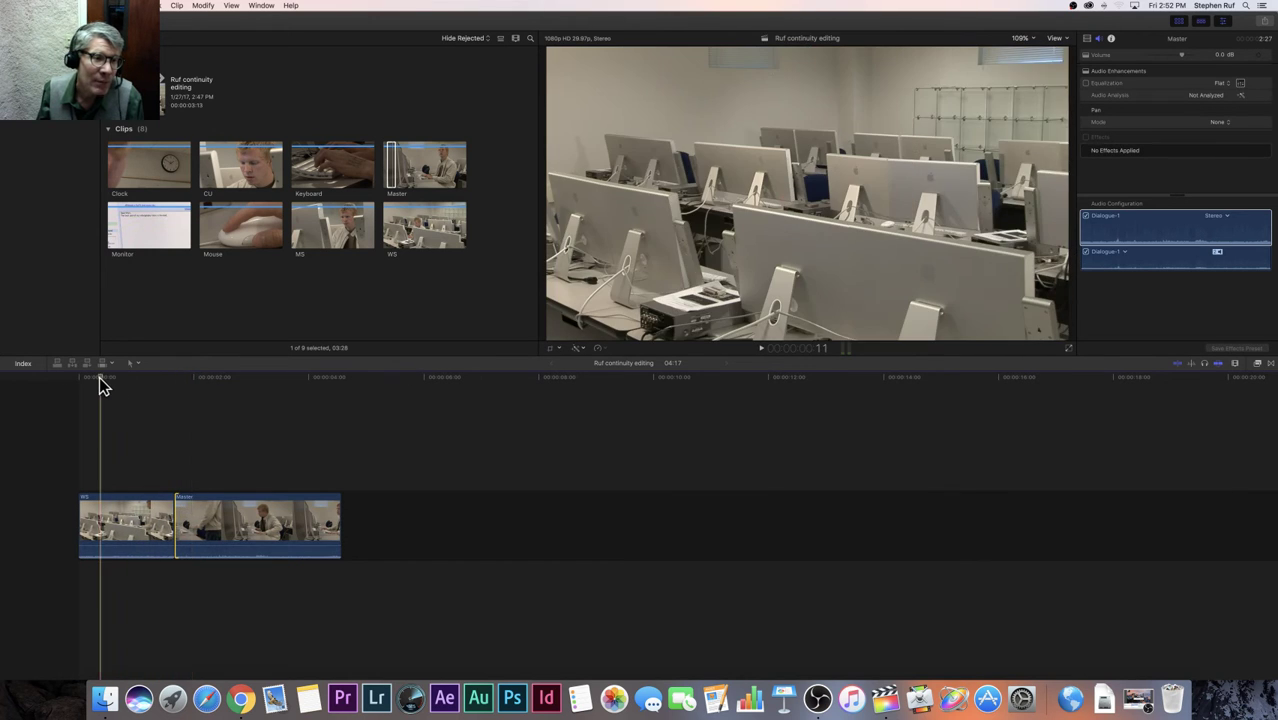
pyautogui.press('space')
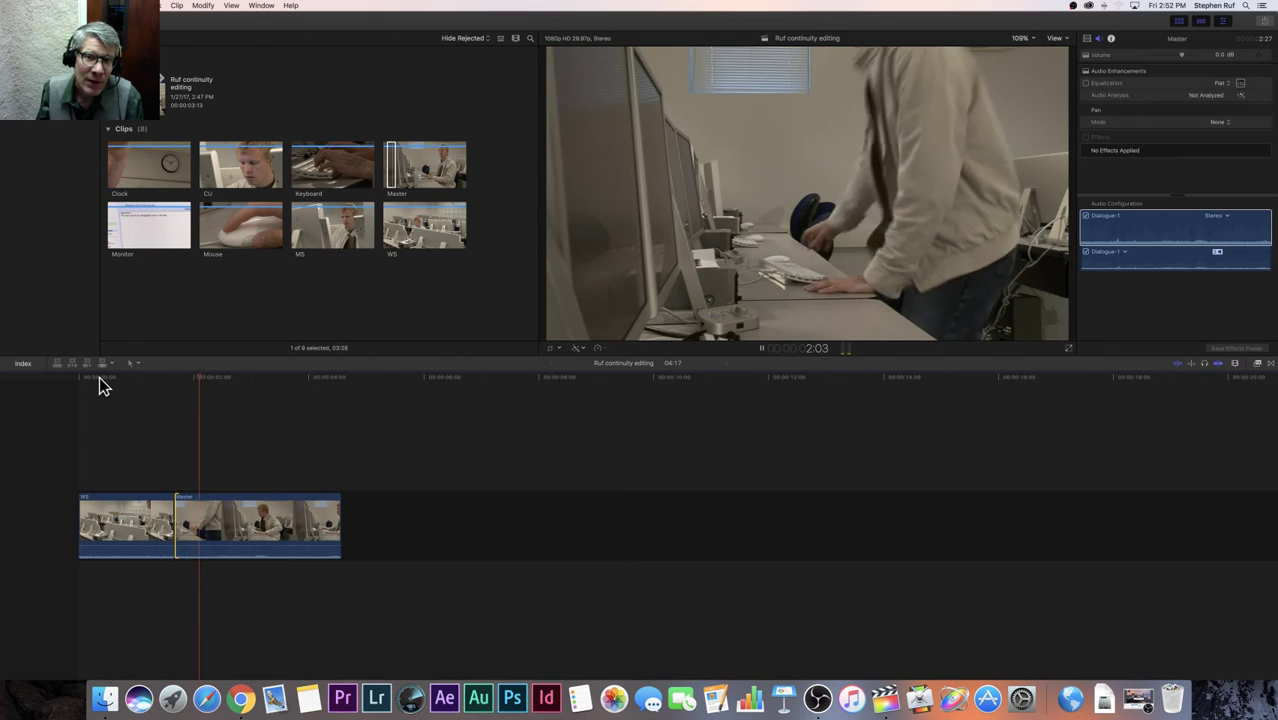
pyautogui.click(99, 378)
pyautogui.press('space')
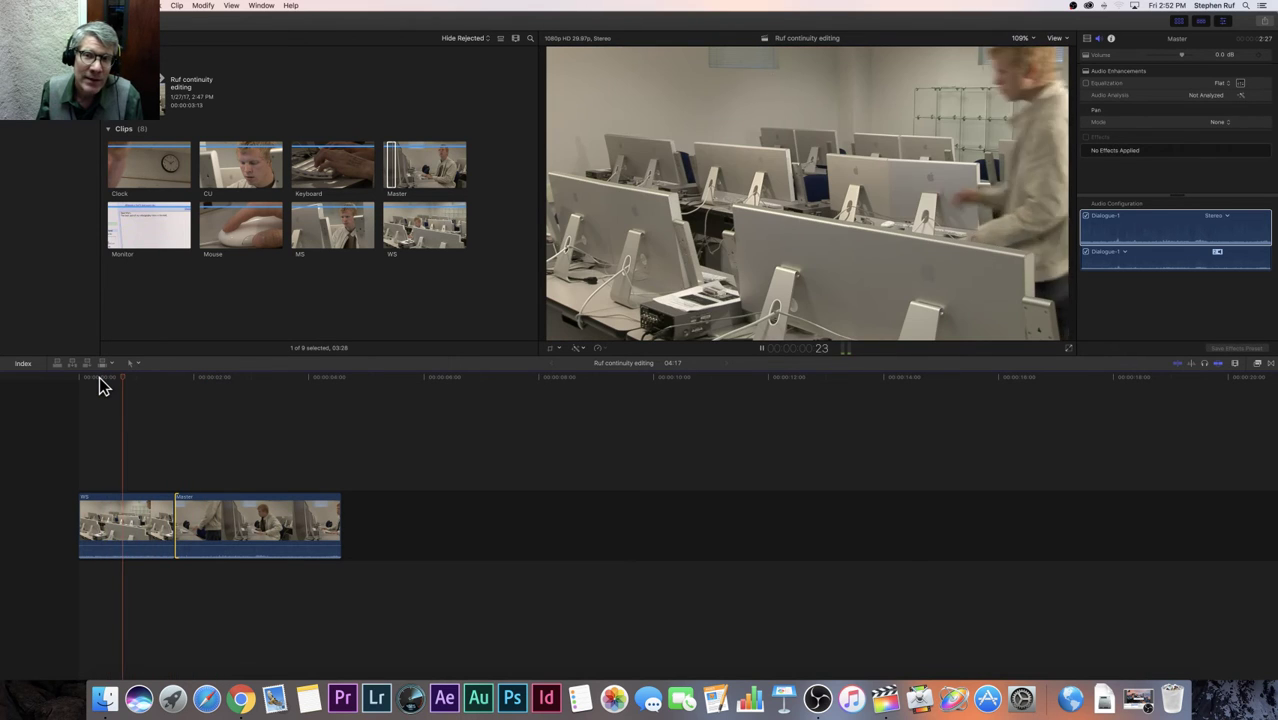
pyautogui.press('space')
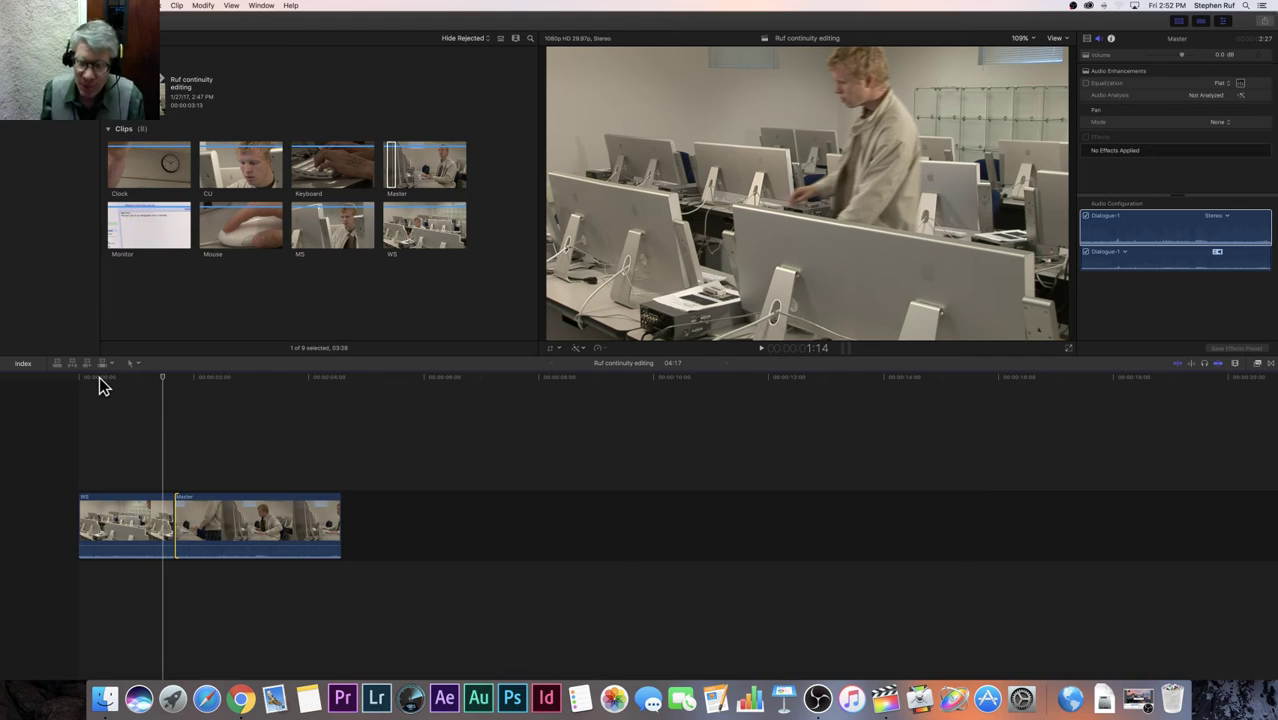
# - Step frame by frame back and forth across the WS-to-Master cut to compare the actor's pose on both sides
pyautogui.press('Left')
pyautogui.press('Left')
pyautogui.press('Right')
pyautogui.press('Right')
pyautogui.press('Right')
pyautogui.press('Right')
pyautogui.press('Right')
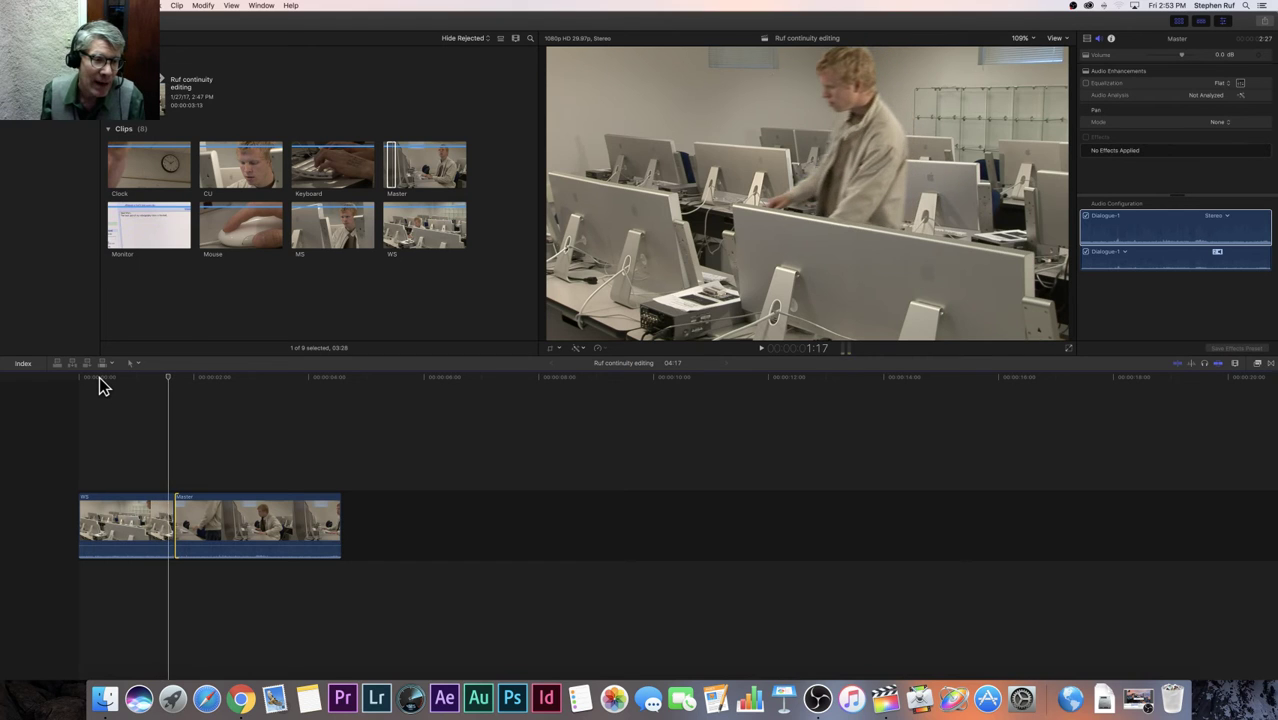
pyautogui.press('Left')
pyautogui.press('Right')
pyautogui.press('Right')
pyautogui.press('Right')
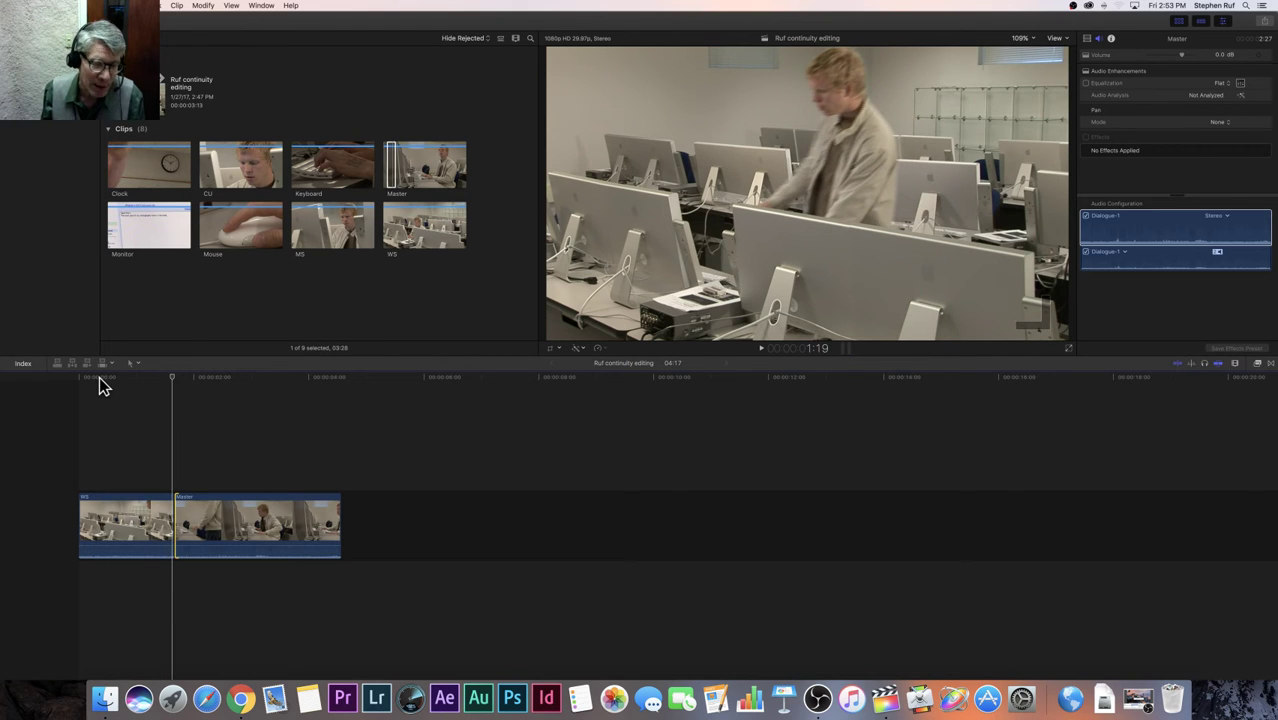
pyautogui.press('Right')
pyautogui.press('Left')
pyautogui.press('Right')
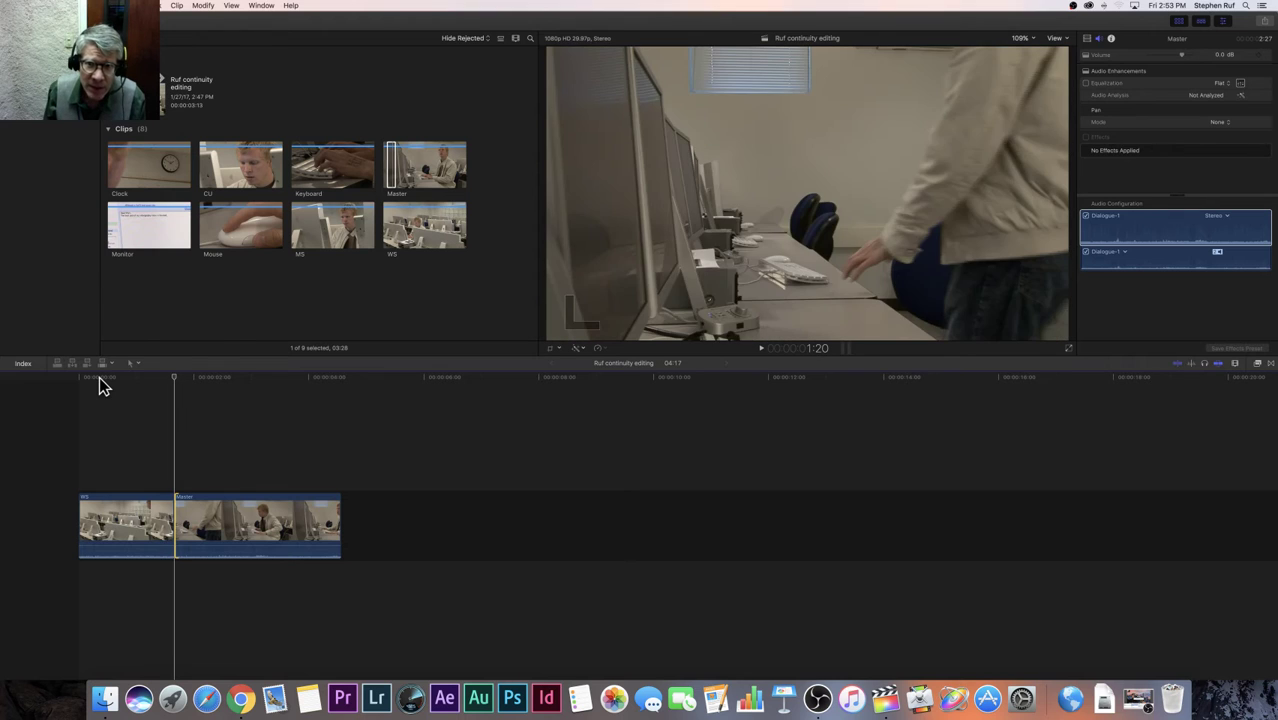
pyautogui.press('Left')
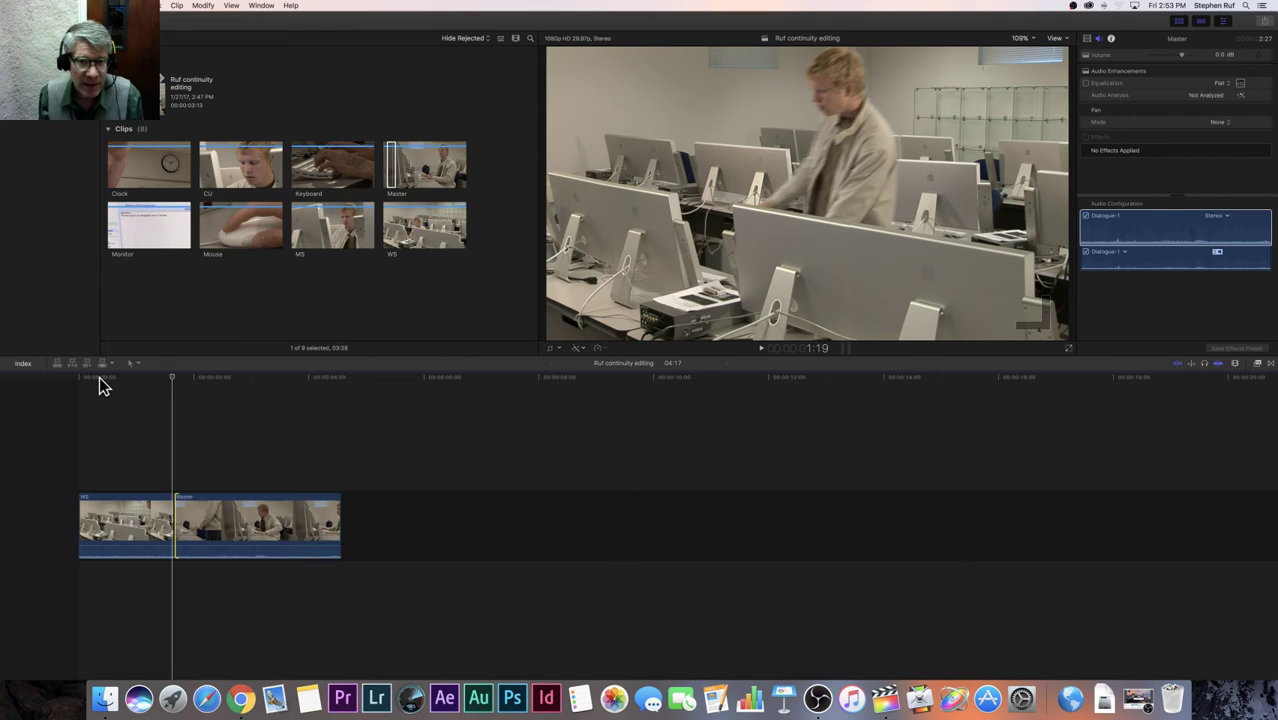
pyautogui.press('Right')
pyautogui.press('Left')
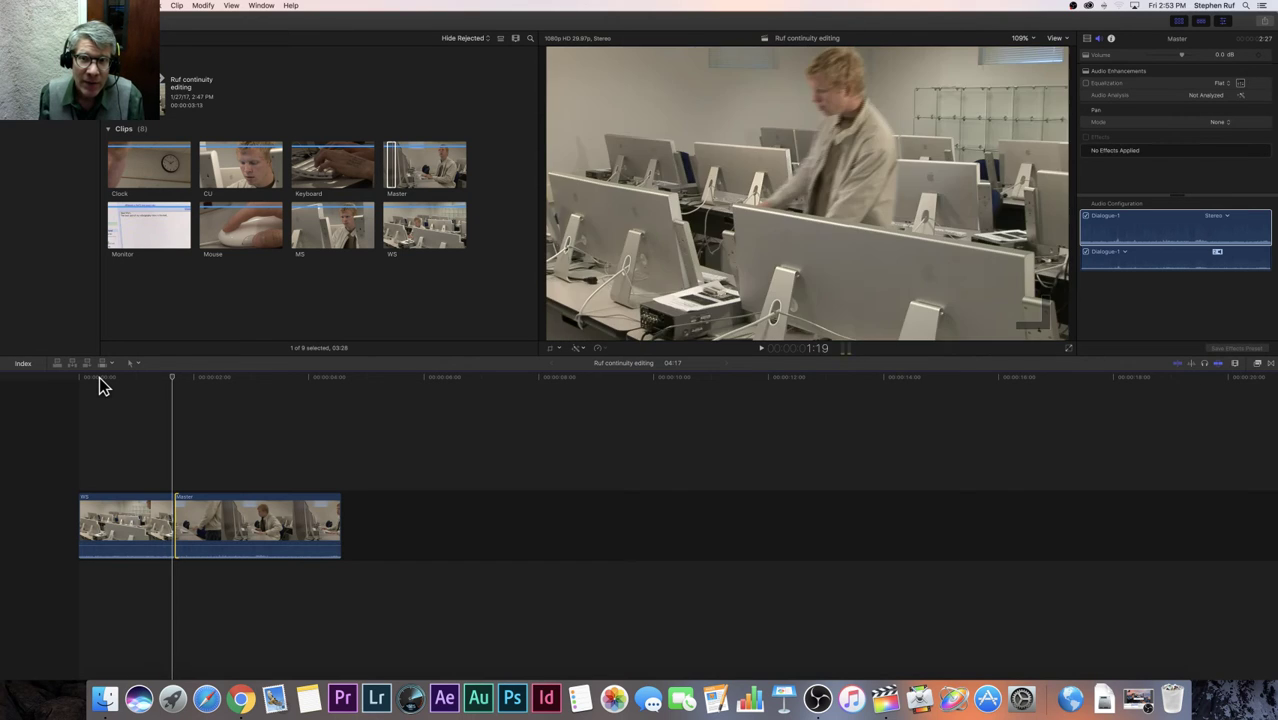
pyautogui.press('Right')
pyautogui.press('Left')
pyautogui.press('Right')
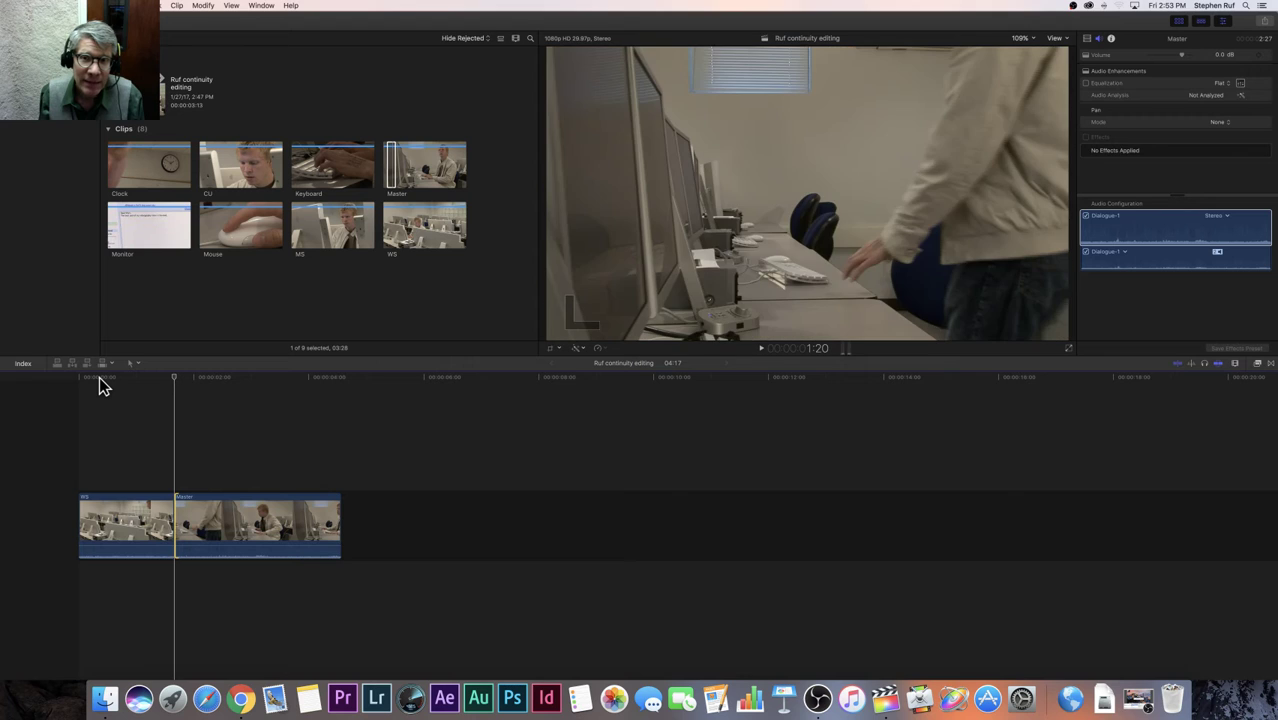
pyautogui.press('Left')
pyautogui.press('Right')
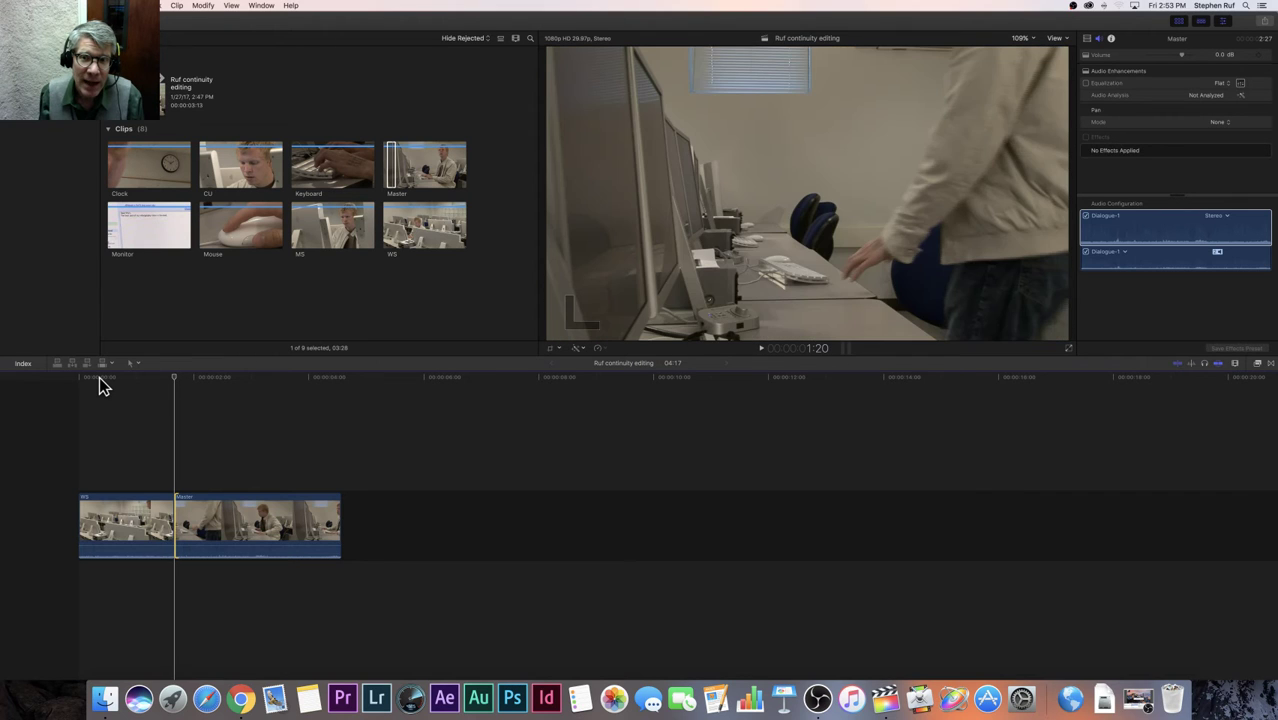
pyautogui.press('Left')
pyautogui.press('Right')
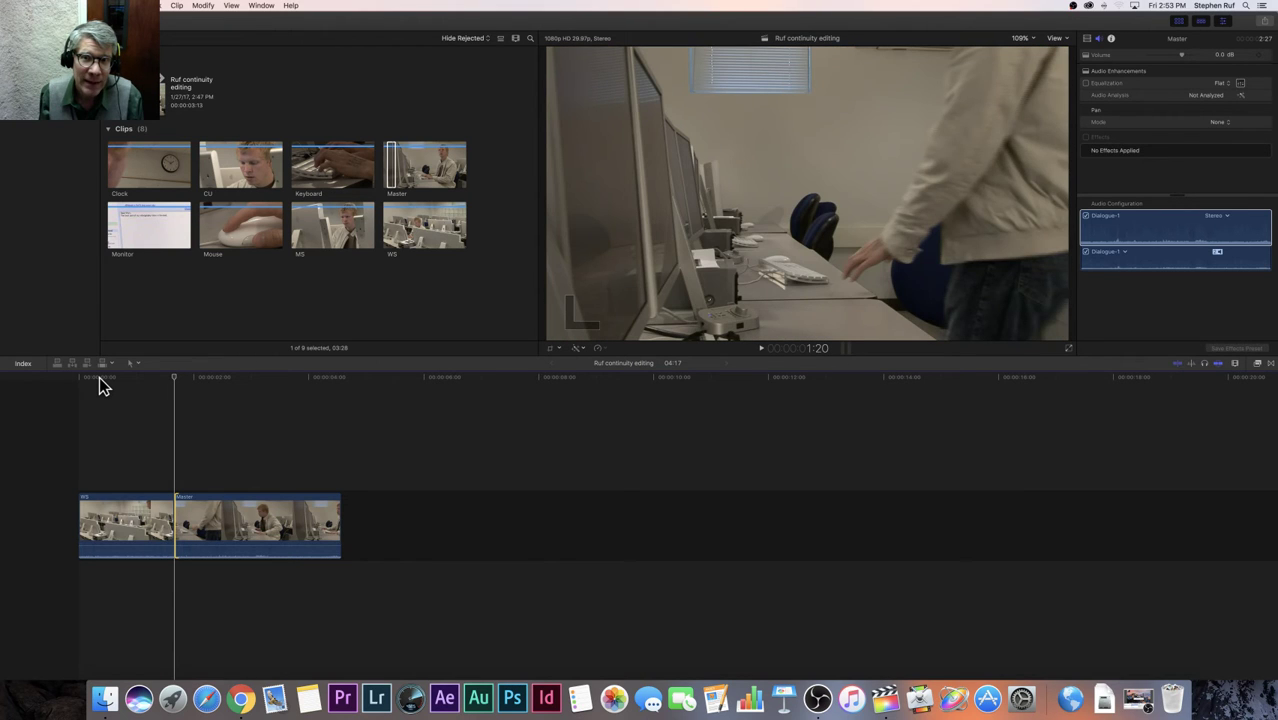
pyautogui.press('Left')
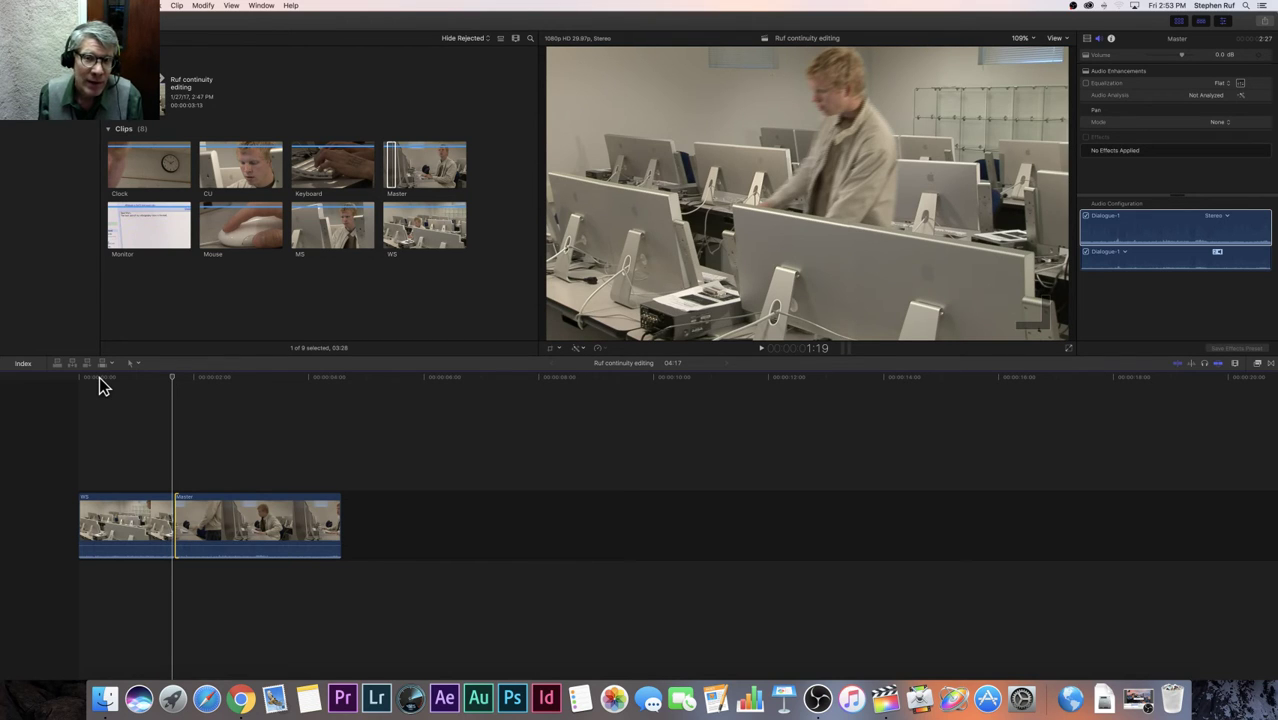
# - Play the sequence from the cut and trim the end of the Master clip to a duration of 1:25
pyautogui.press('space')
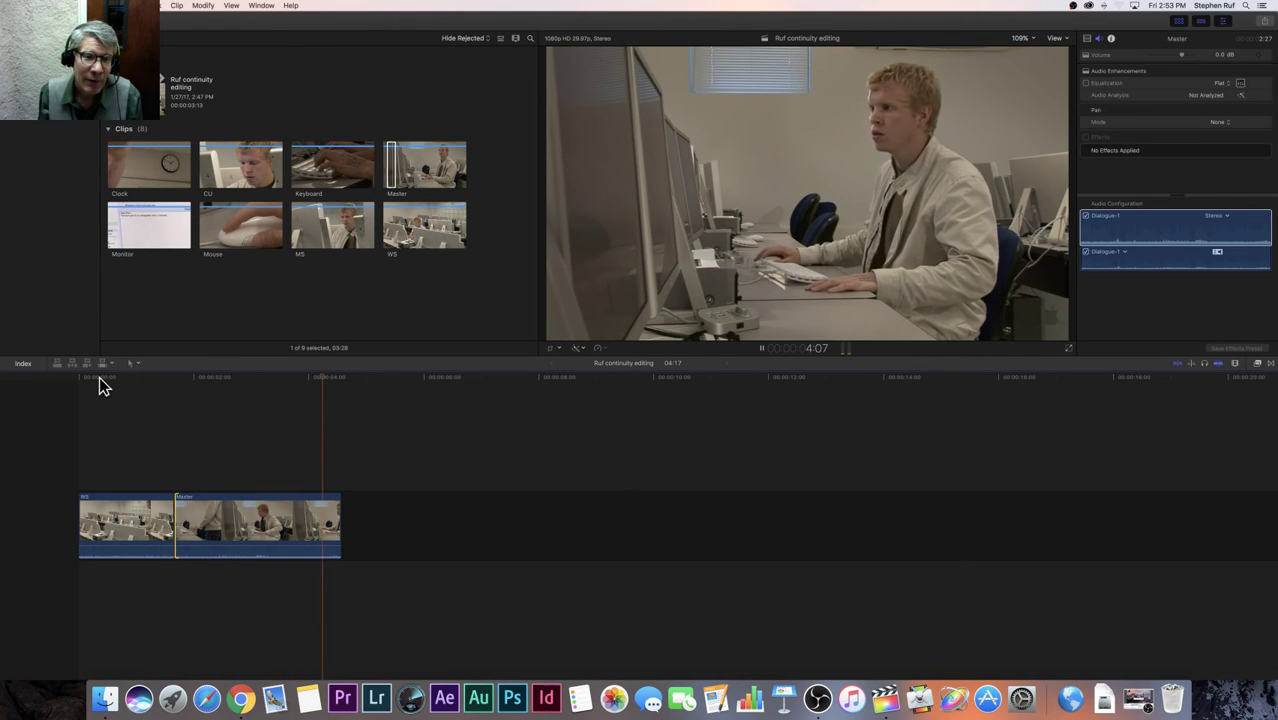
pyautogui.press('space')
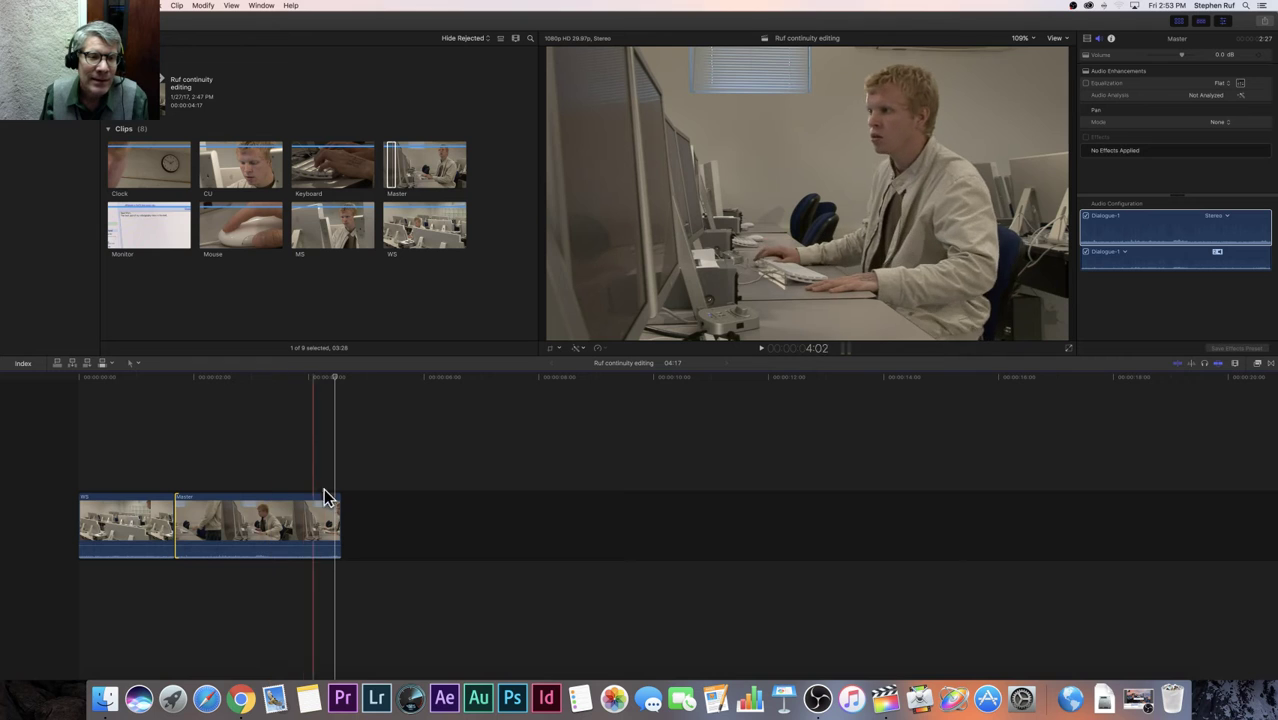
pyautogui.moveTo(340, 512); pyautogui.dragTo(279, 509)
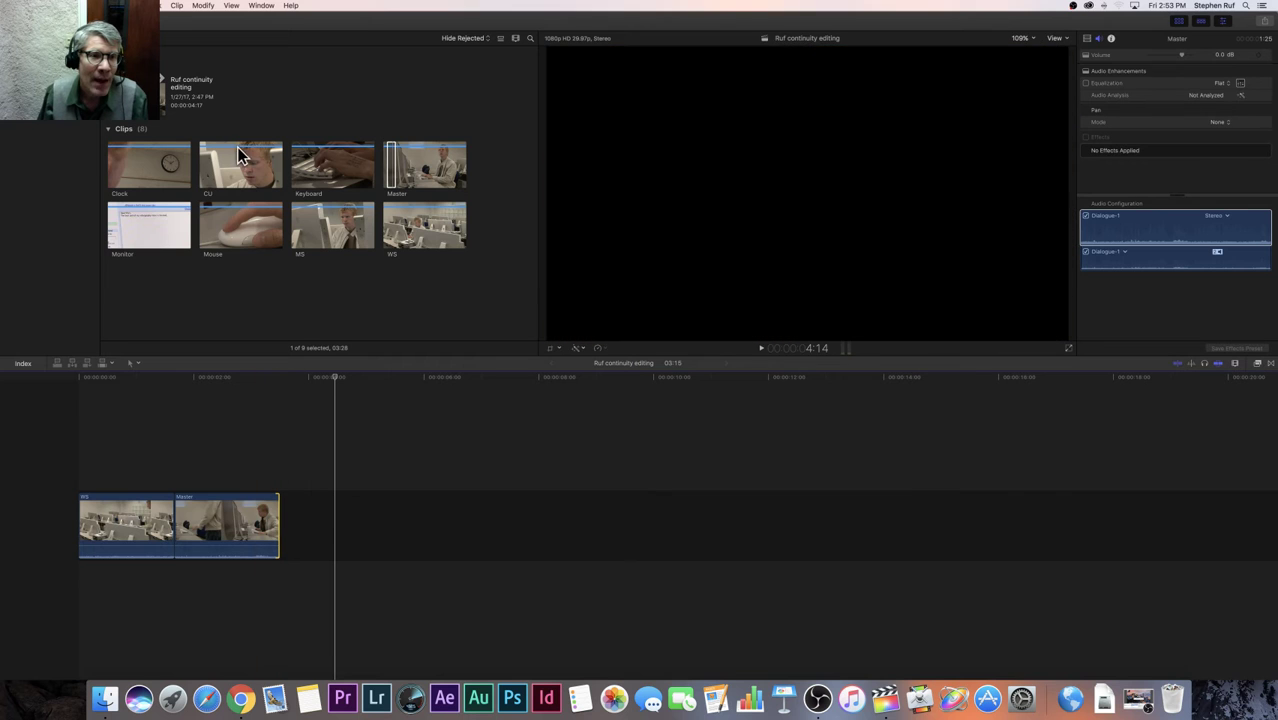
# - Preview the Mouse clip in the browser and mark its in point at 12:10, just before the hand enters the frame
pyautogui.press('space')
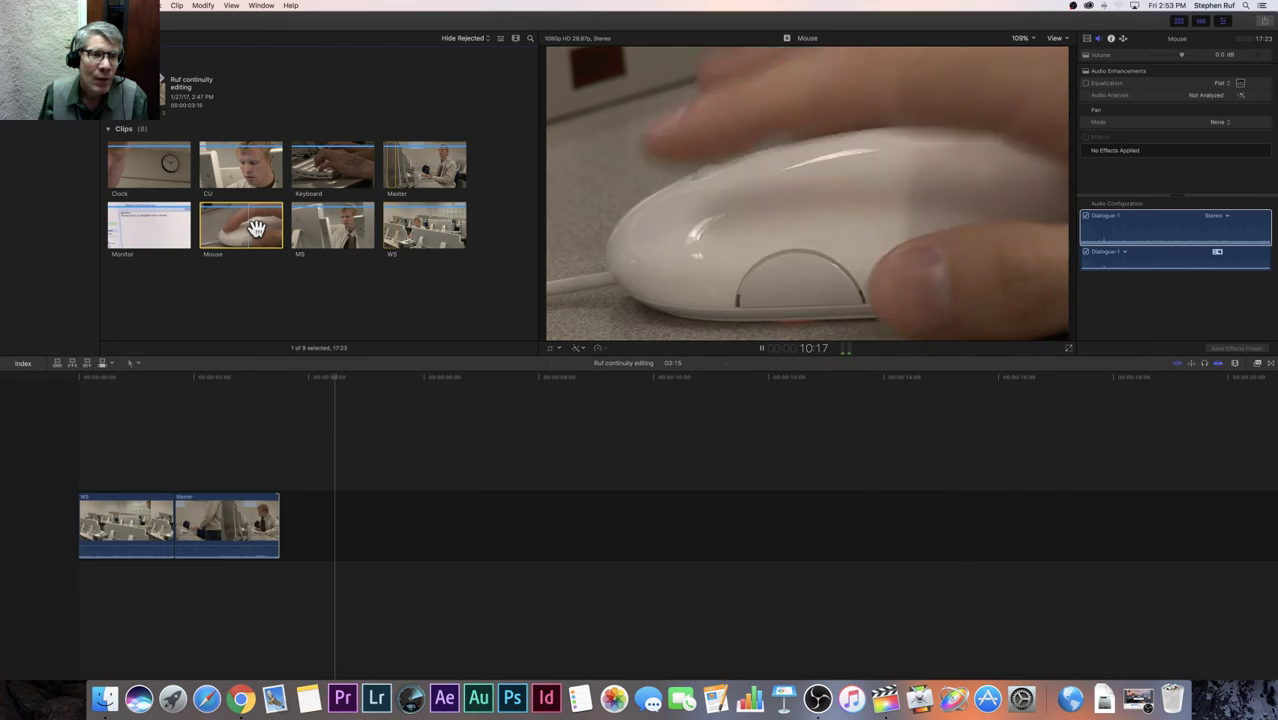
pyautogui.press('space')
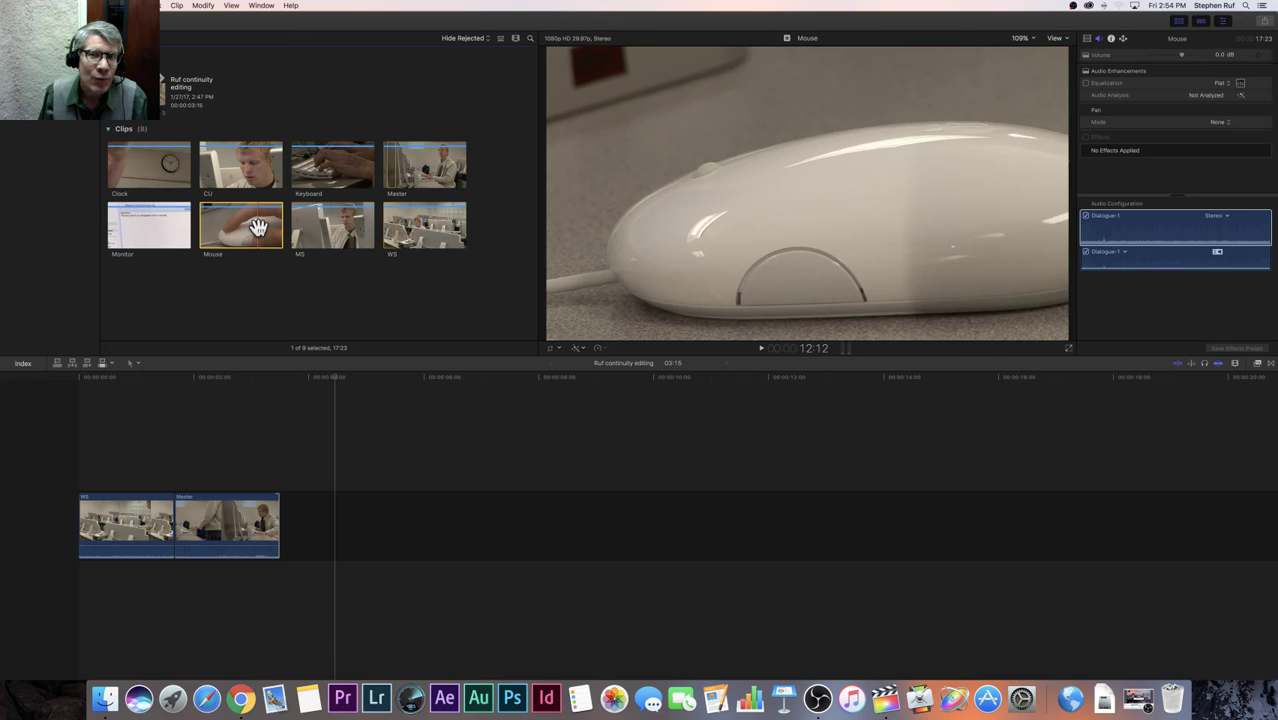
pyautogui.press('space')
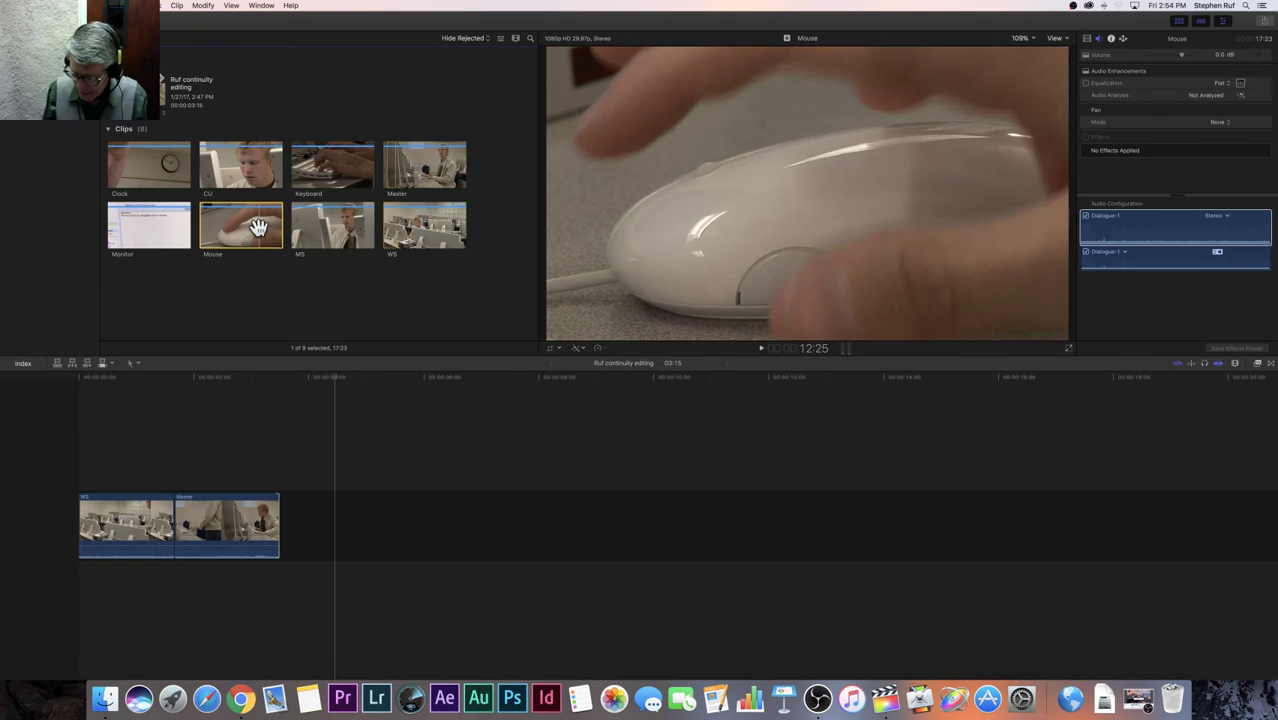
pyautogui.press('Left')
pyautogui.press('Left')
pyautogui.press('Left')
pyautogui.press('Left')
pyautogui.press('Left')
pyautogui.press('Left')
pyautogui.press('Left')
pyautogui.press('Left')
pyautogui.press('Left')
pyautogui.press('Left')
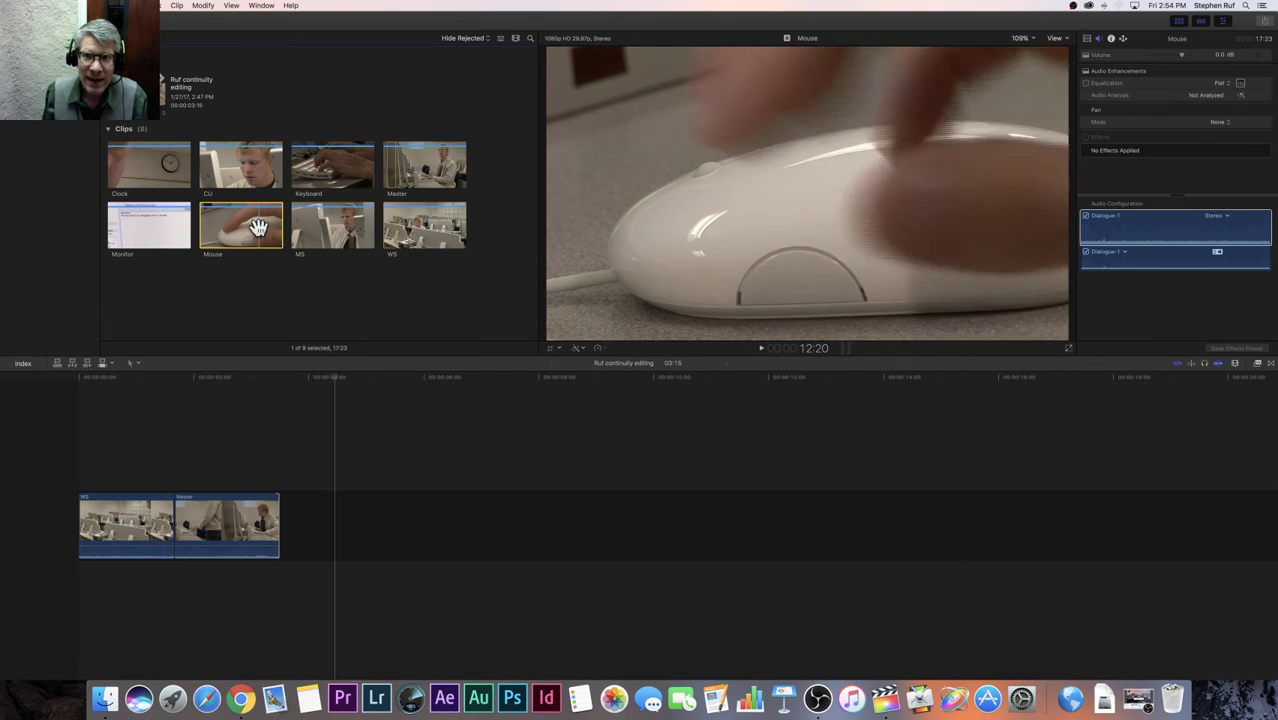
pyautogui.press('Left')
pyautogui.press('Left')
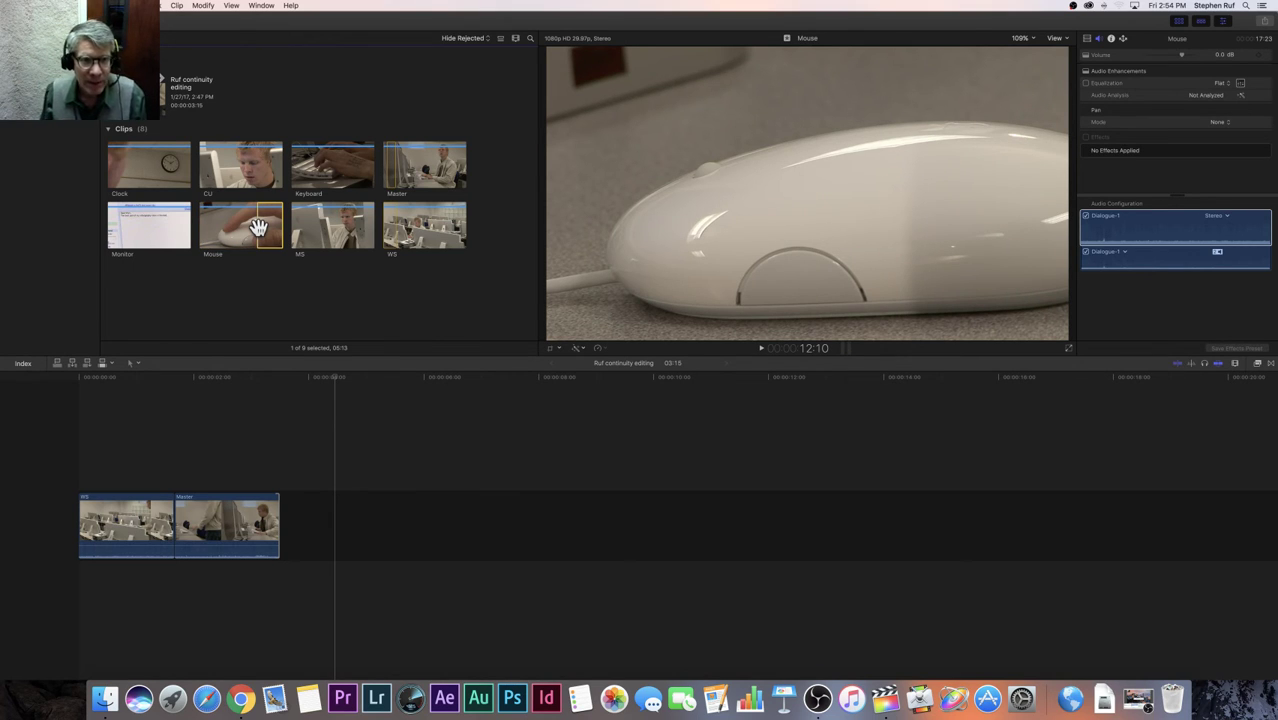
# - Mark the Mouse clip's out point at about 16:05, once the hand has left the frame, and append the range after the Master clip
pyautogui.press('space')
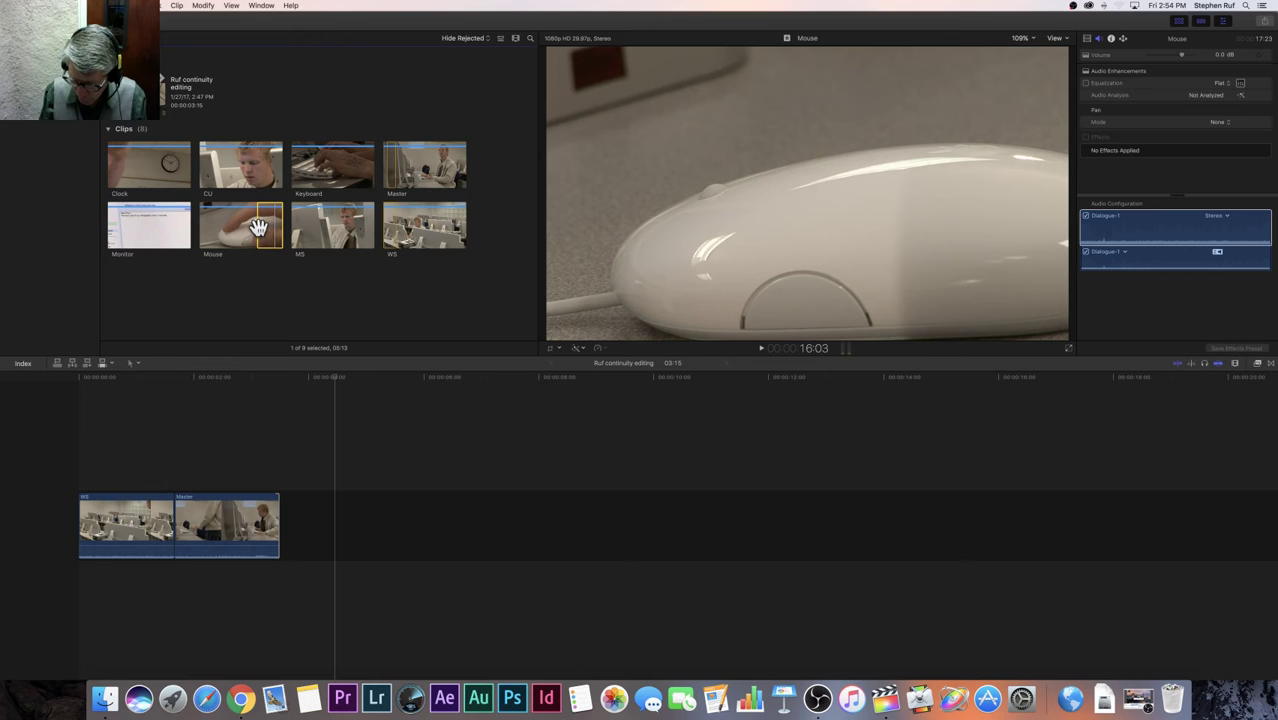
pyautogui.press('Left')
pyautogui.press('Left')
pyautogui.press('Left')
pyautogui.press('Left')
pyautogui.press('Left')
pyautogui.press('Left')
pyautogui.press('Left')
pyautogui.press('Left')
pyautogui.press('Left')
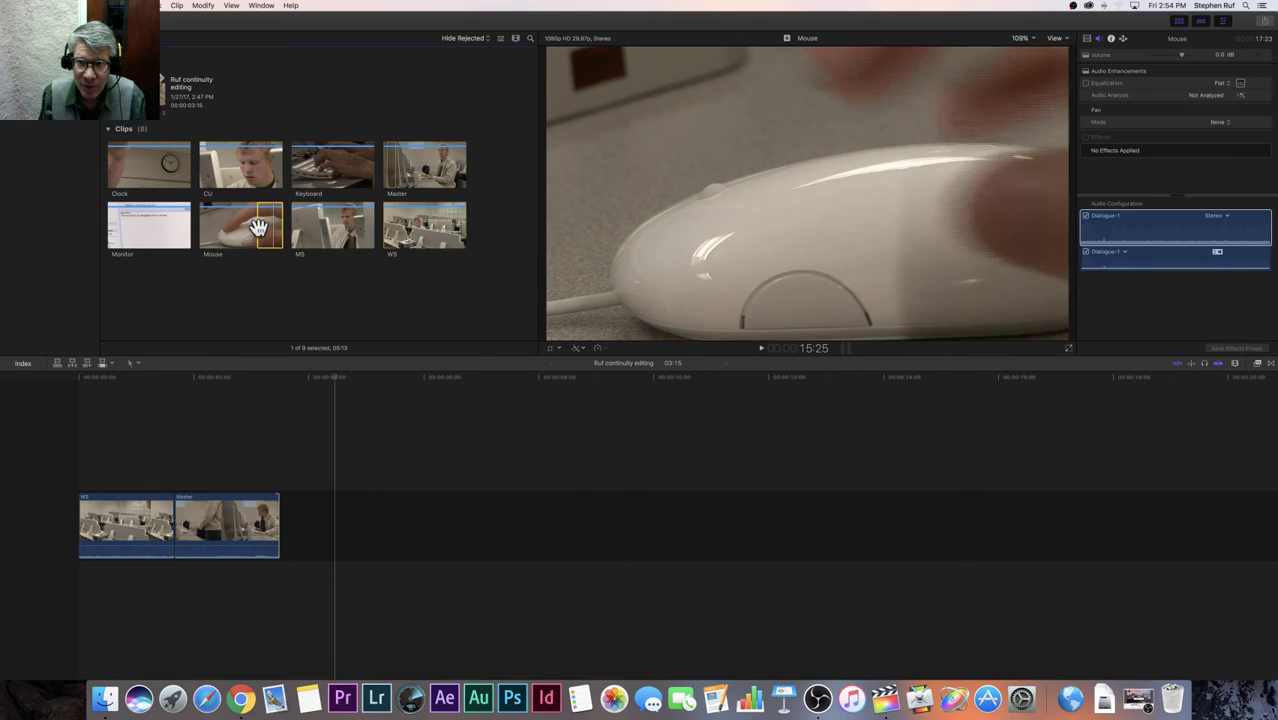
pyautogui.press('Right')
pyautogui.press('Right')
pyautogui.press('Right')
pyautogui.press('Right')
pyautogui.press('Right')
pyautogui.press('Right')
pyautogui.press('Right')
pyautogui.press('Right')
pyautogui.press('Right')
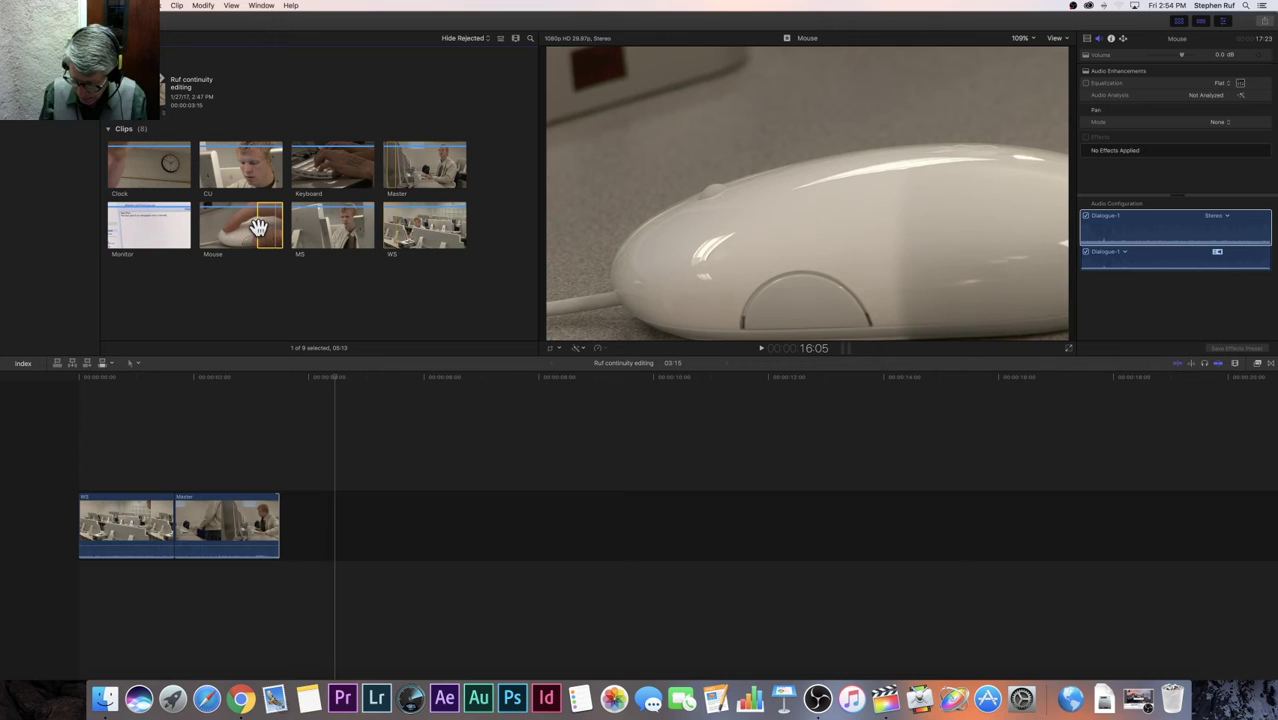
pyautogui.moveTo(258, 226); pyautogui.dragTo(280, 527)
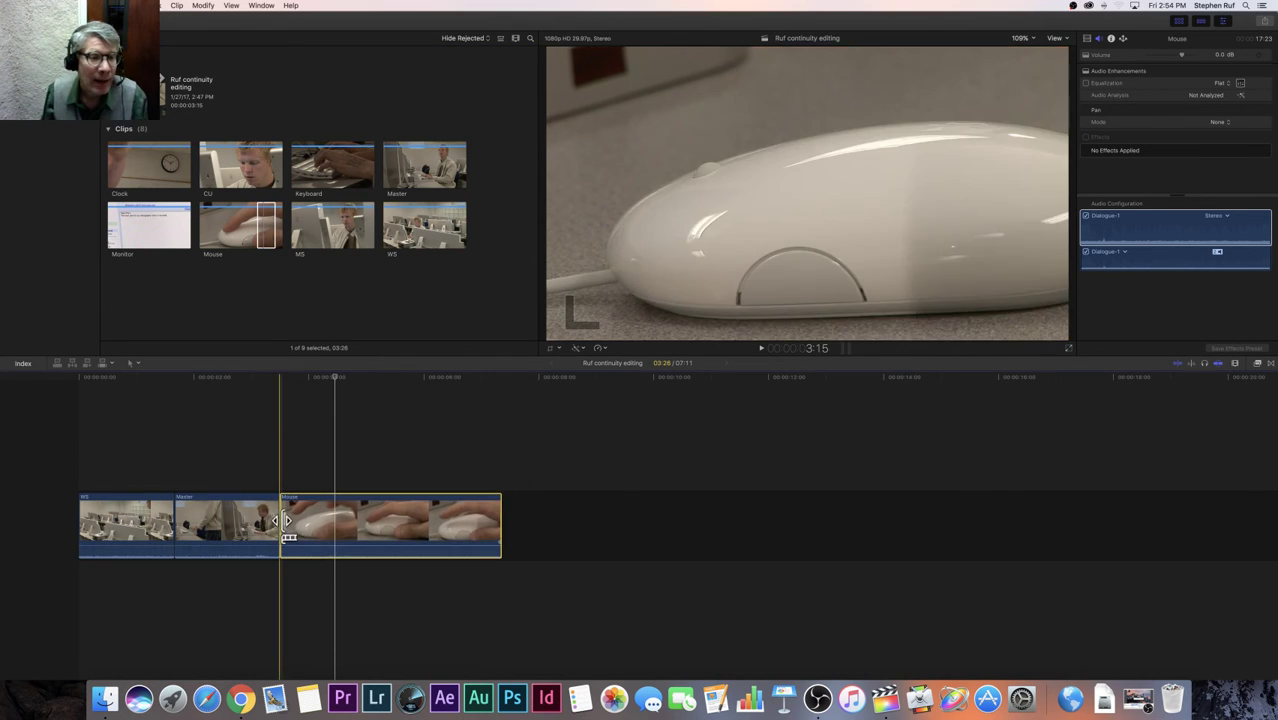
# - Play the Master-to-Mouse cut and step back and forth across it frame by frame to compare the hand's action
pyautogui.click(221, 386)
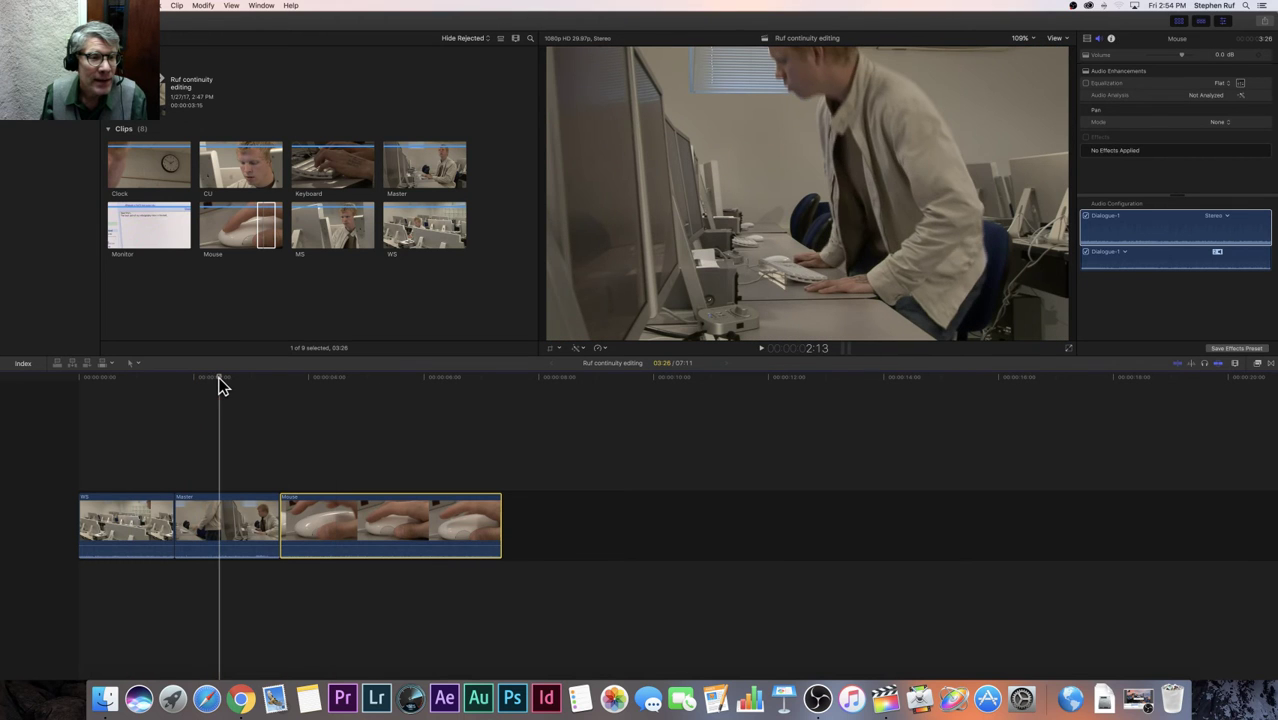
pyautogui.press('space')
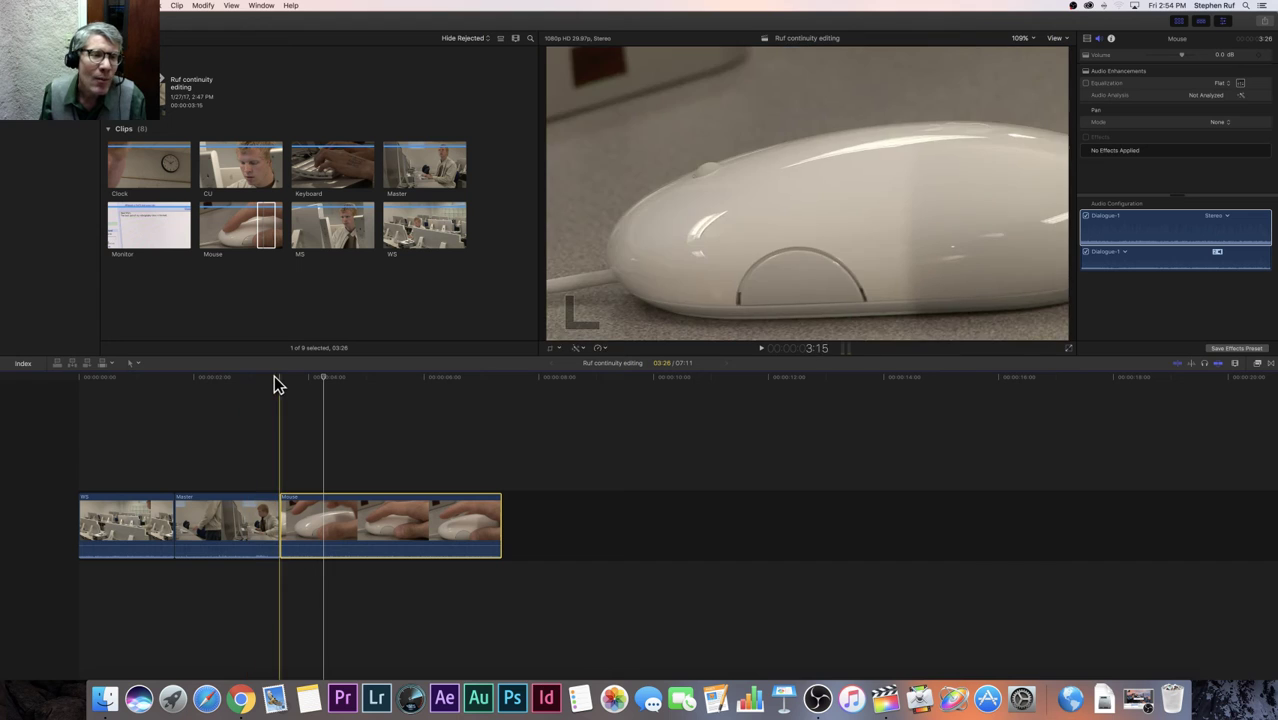
pyautogui.click(275, 386)
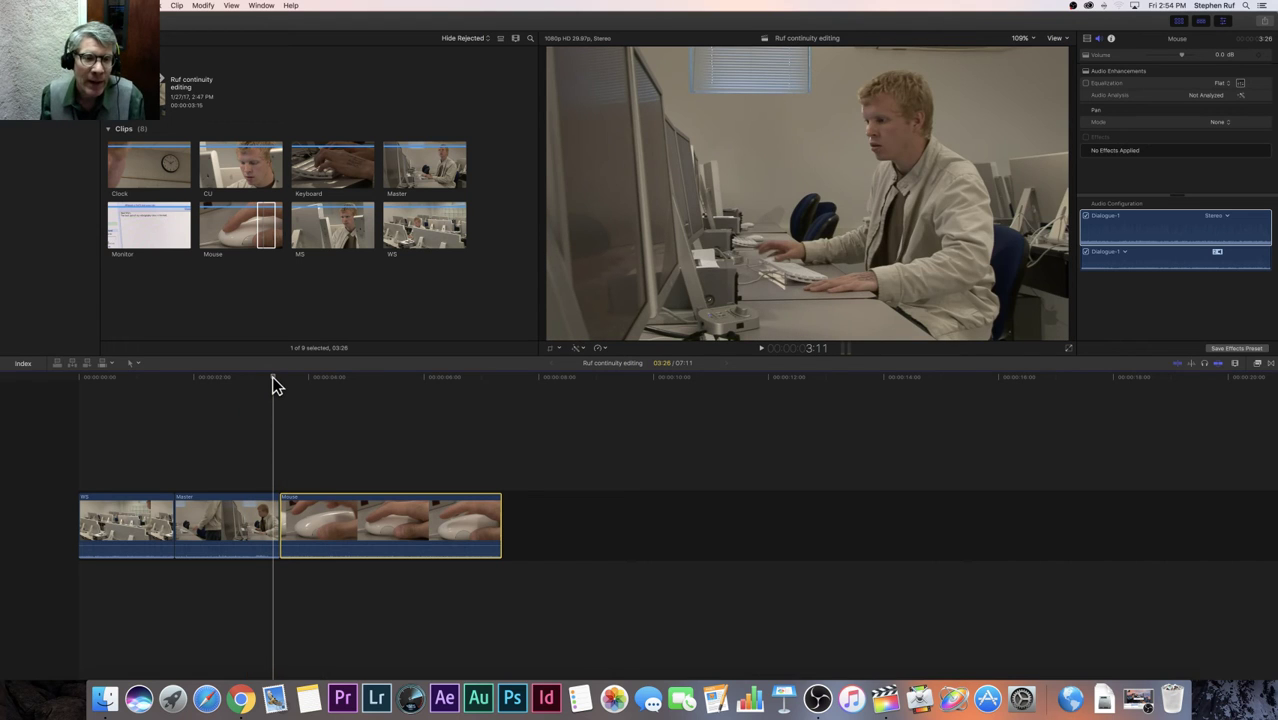
pyautogui.press('Right')
pyautogui.press('Right')
pyautogui.press('Left')
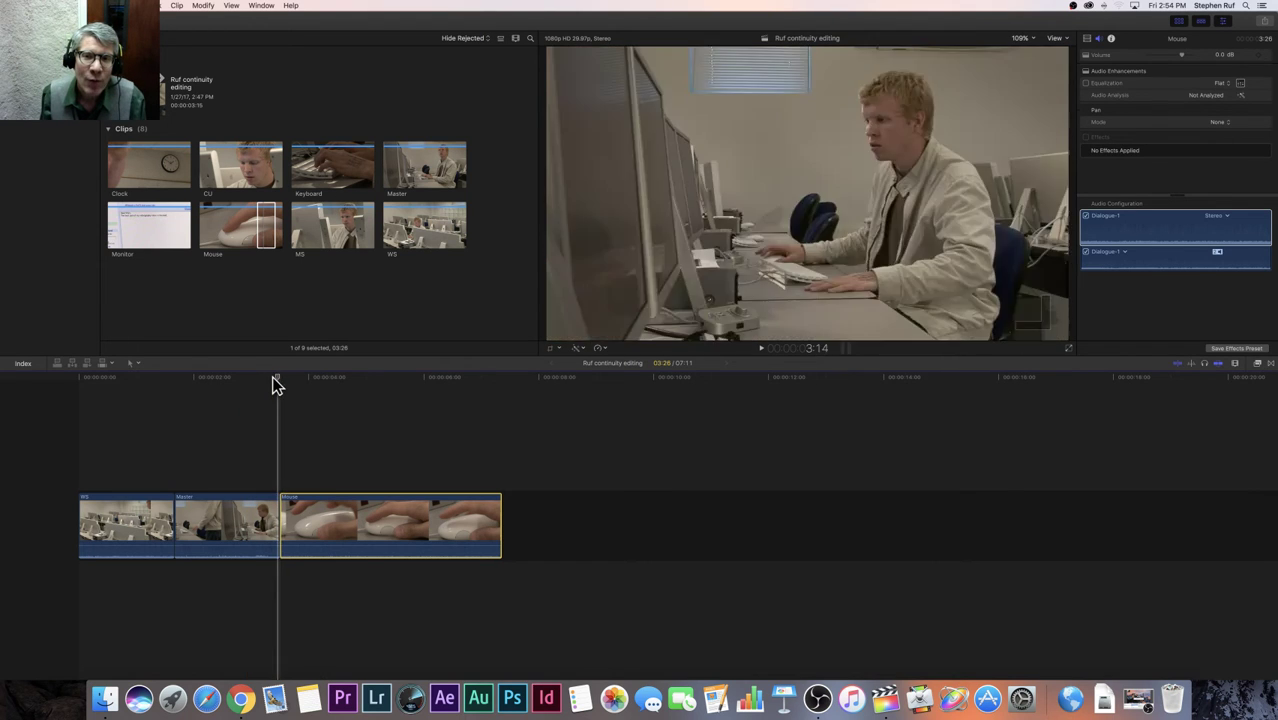
pyautogui.press('Right')
pyautogui.press('Right')
pyautogui.press('Right')
pyautogui.press('Right')
pyautogui.press('Left')
pyautogui.press('Left')
pyautogui.press('Right')
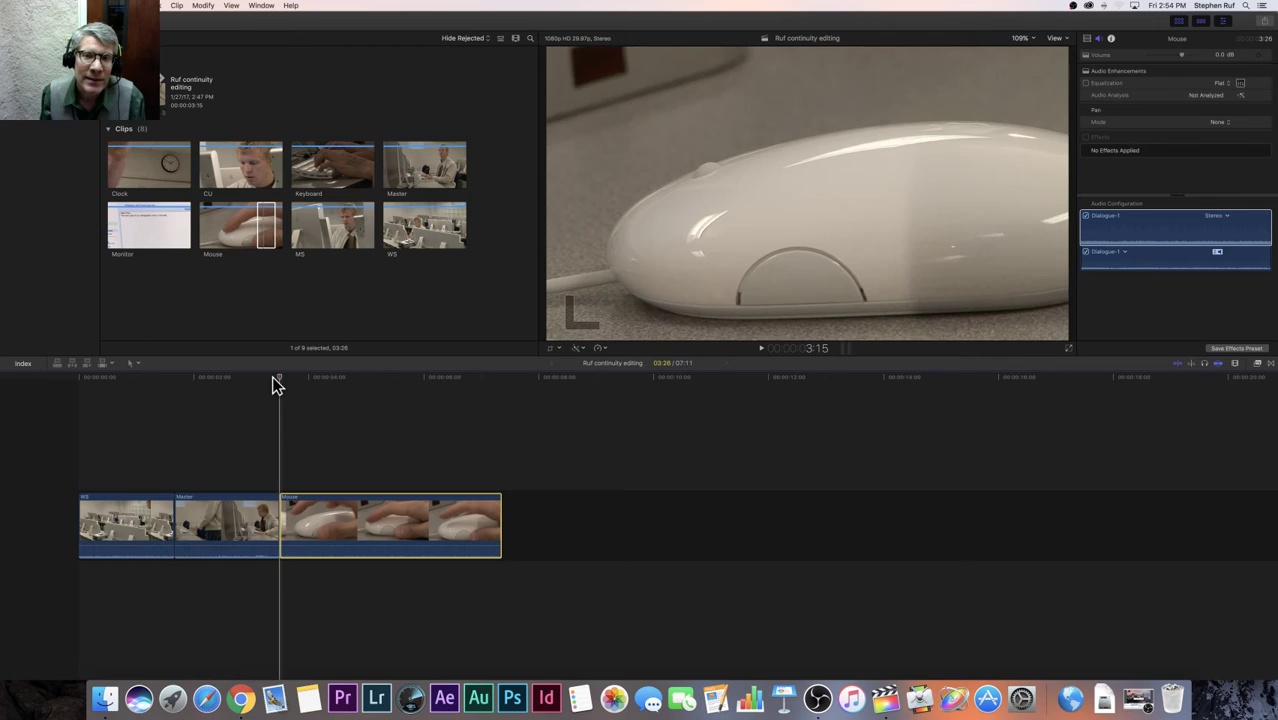
pyautogui.press('Left')
pyautogui.press('Right')
pyautogui.press('Left')
pyautogui.press('Left')
pyautogui.press('Right')
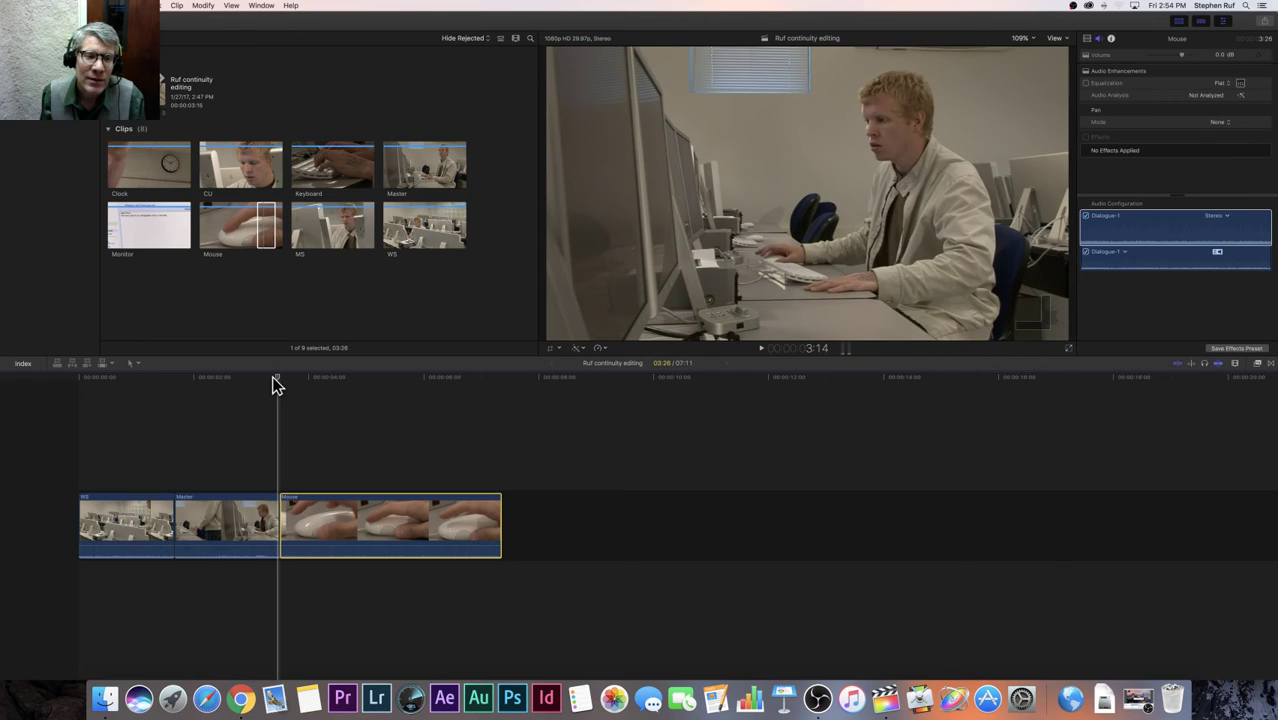
pyautogui.press('Right')
pyautogui.press('Left')
pyautogui.press('Left')
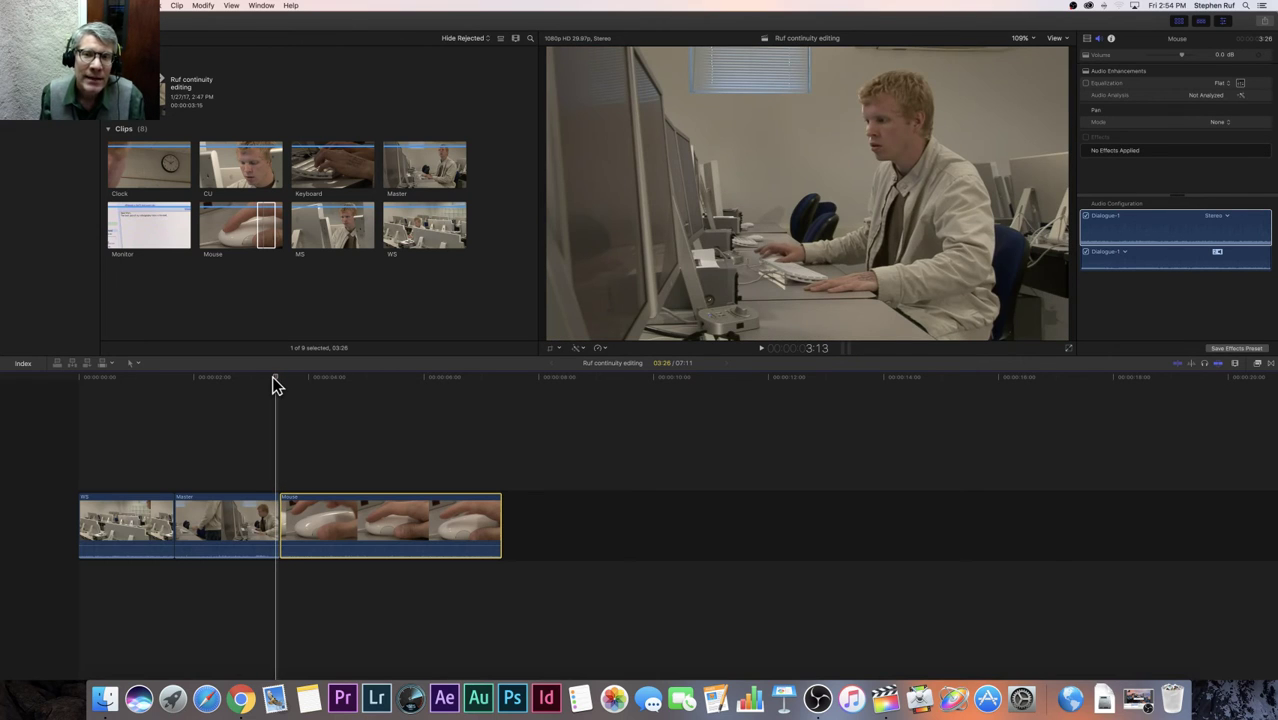
# - Locate the frame where the hand enters the Mouse shot, trim the clip's start to a duration of 3:19, and replay the cut
pyautogui.press('Right')
pyautogui.press('Right')
pyautogui.press('Right')
pyautogui.press('Right')
pyautogui.press('Right')
pyautogui.press('Right')
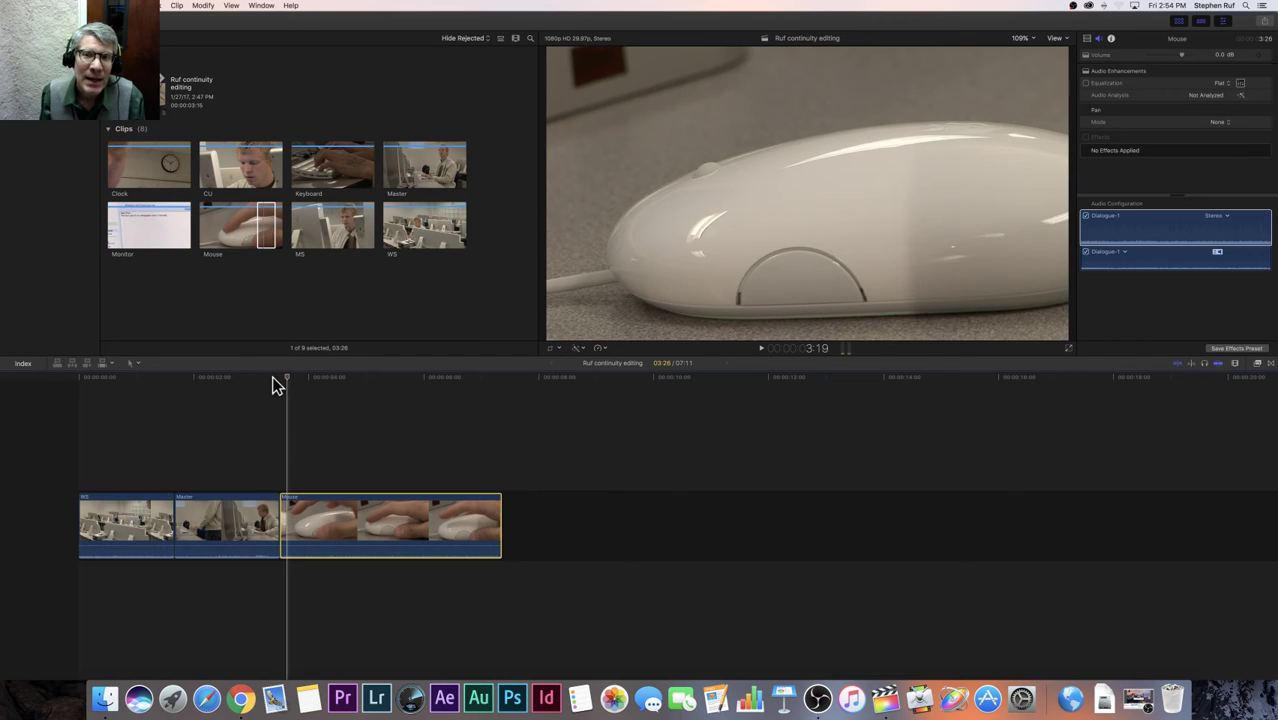
pyautogui.press('Right')
pyautogui.press('Right')
pyautogui.press('Right')
pyautogui.press('Right')
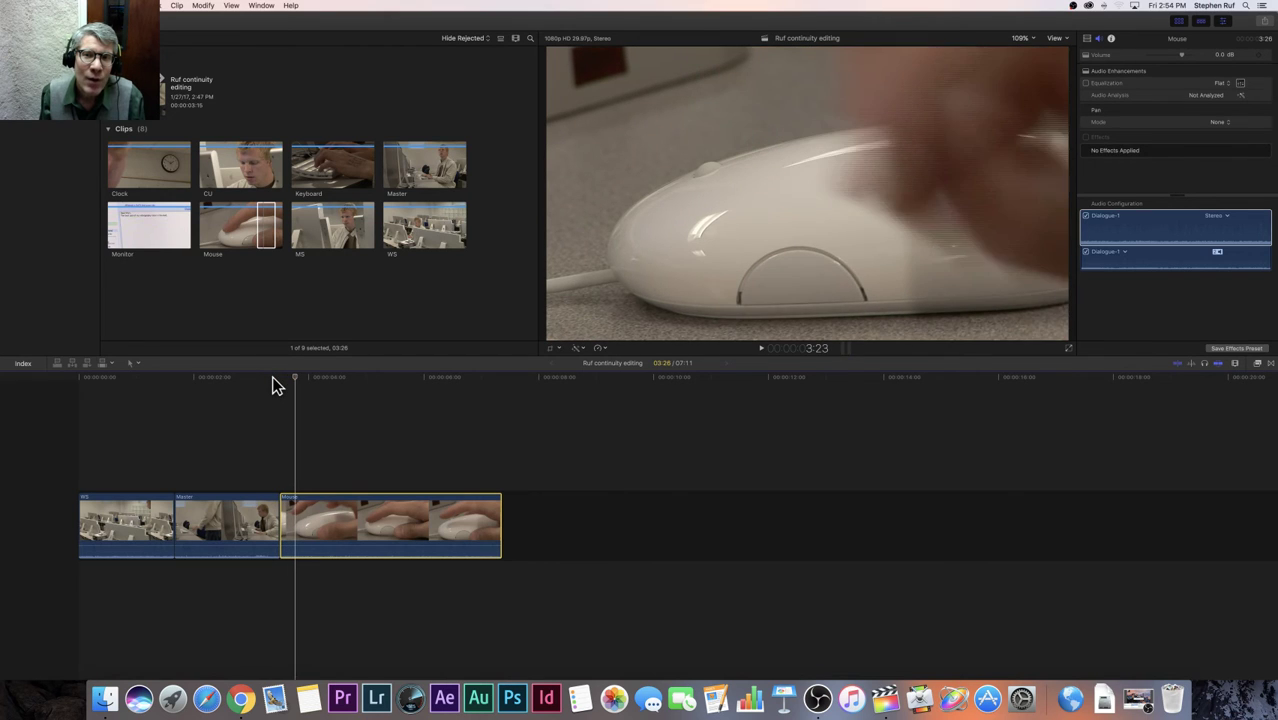
pyautogui.press('Left')
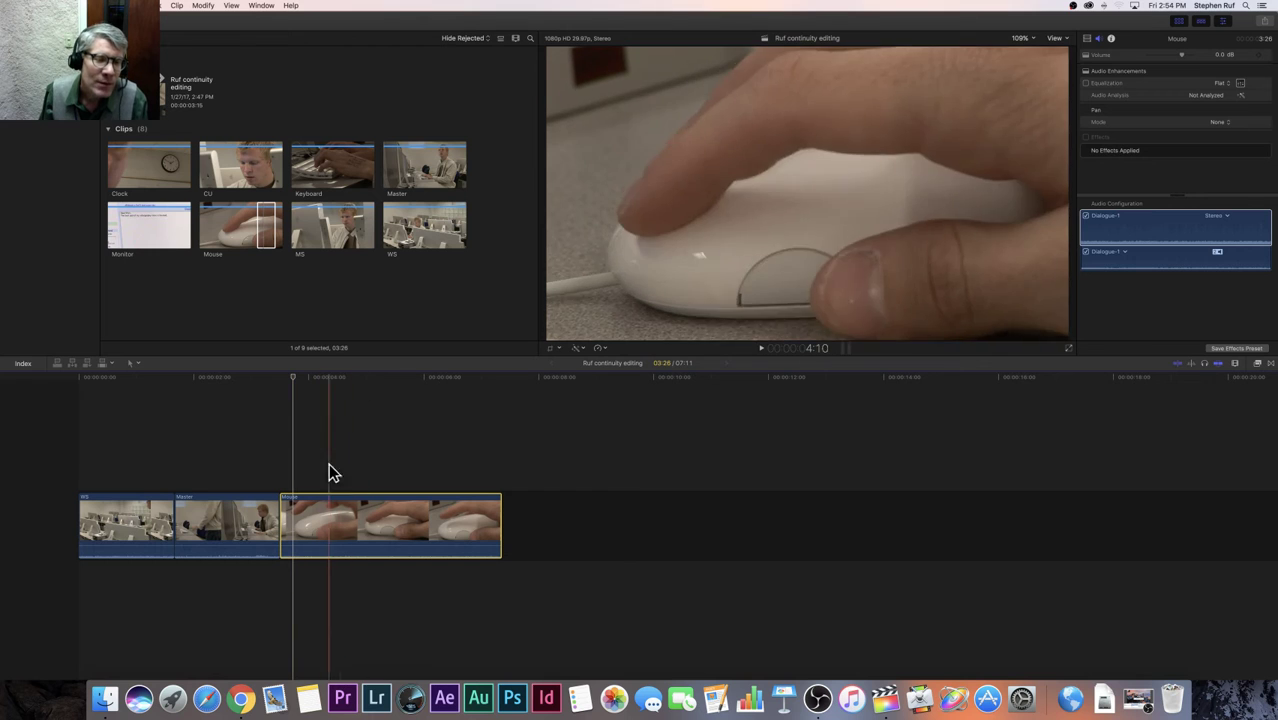
pyautogui.moveTo(287, 519); pyautogui.dragTo(292, 520)
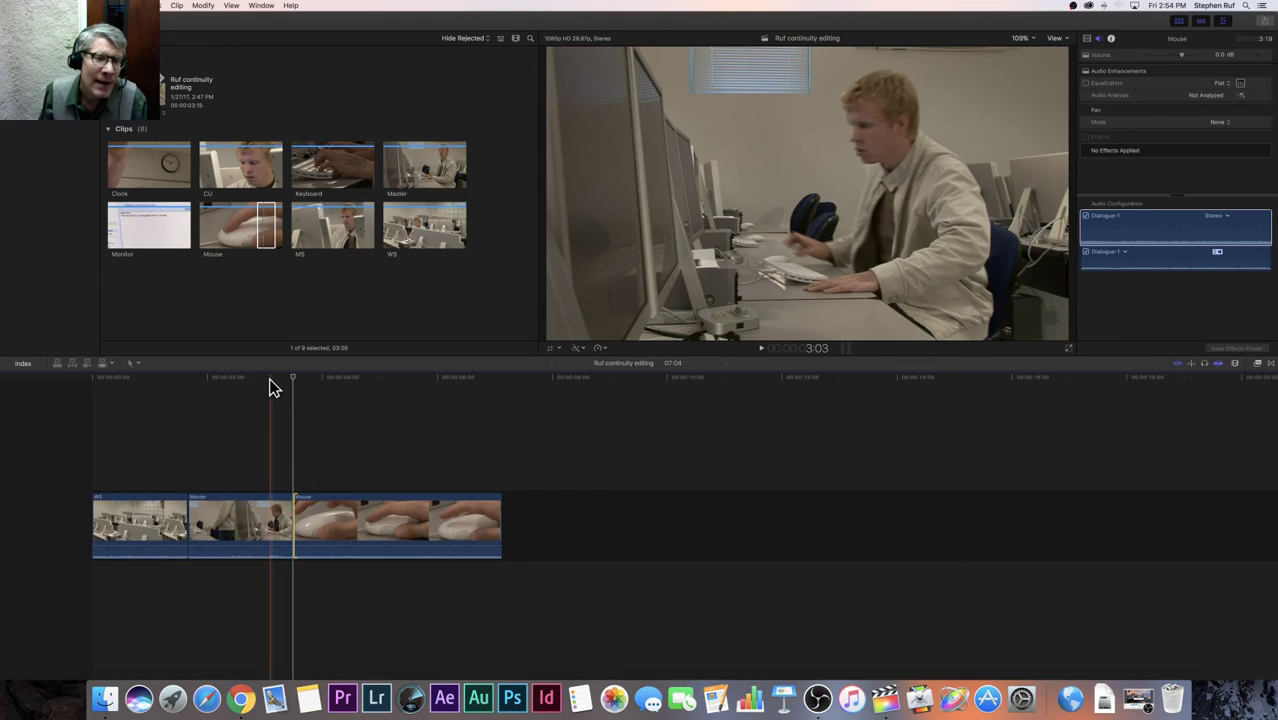
pyautogui.press('space')
pyautogui.press('space')
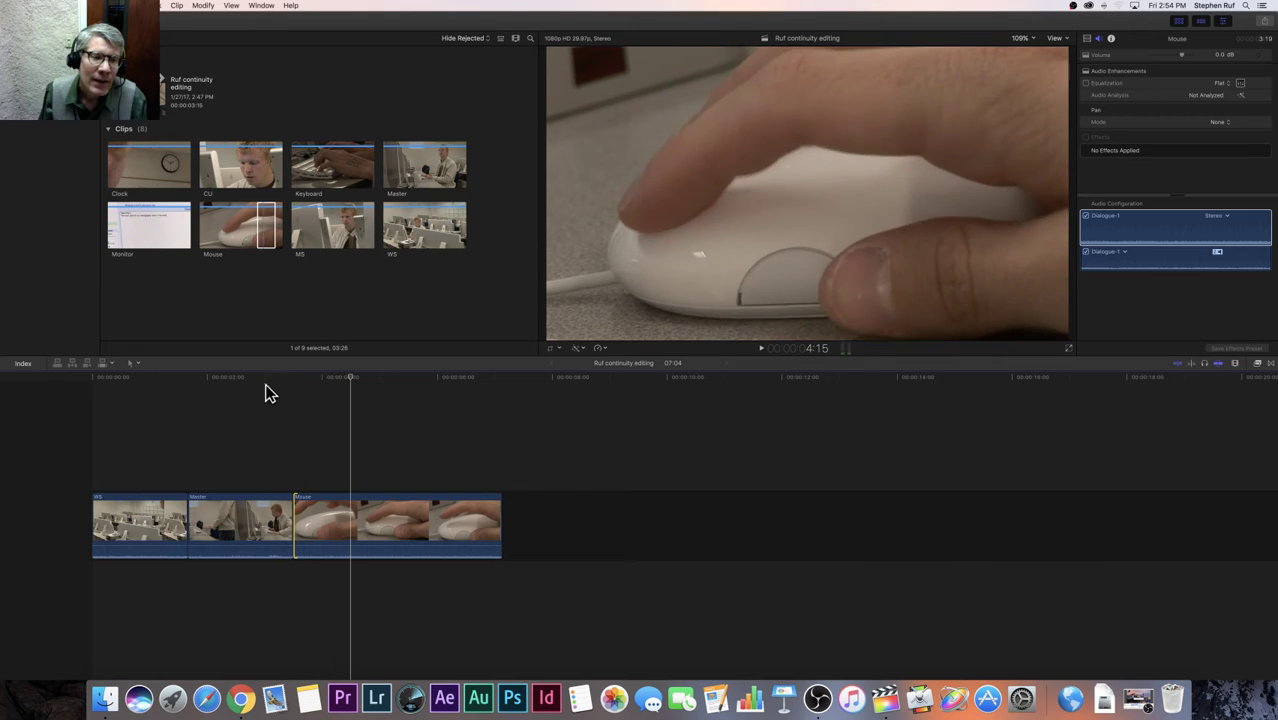
# - Trim the end of the Master clip to a duration of 1:22 and the end of the Mouse clip to 3:12
pyautogui.moveTo(291, 506); pyautogui.dragTo(285, 506)
pyautogui.press('space')
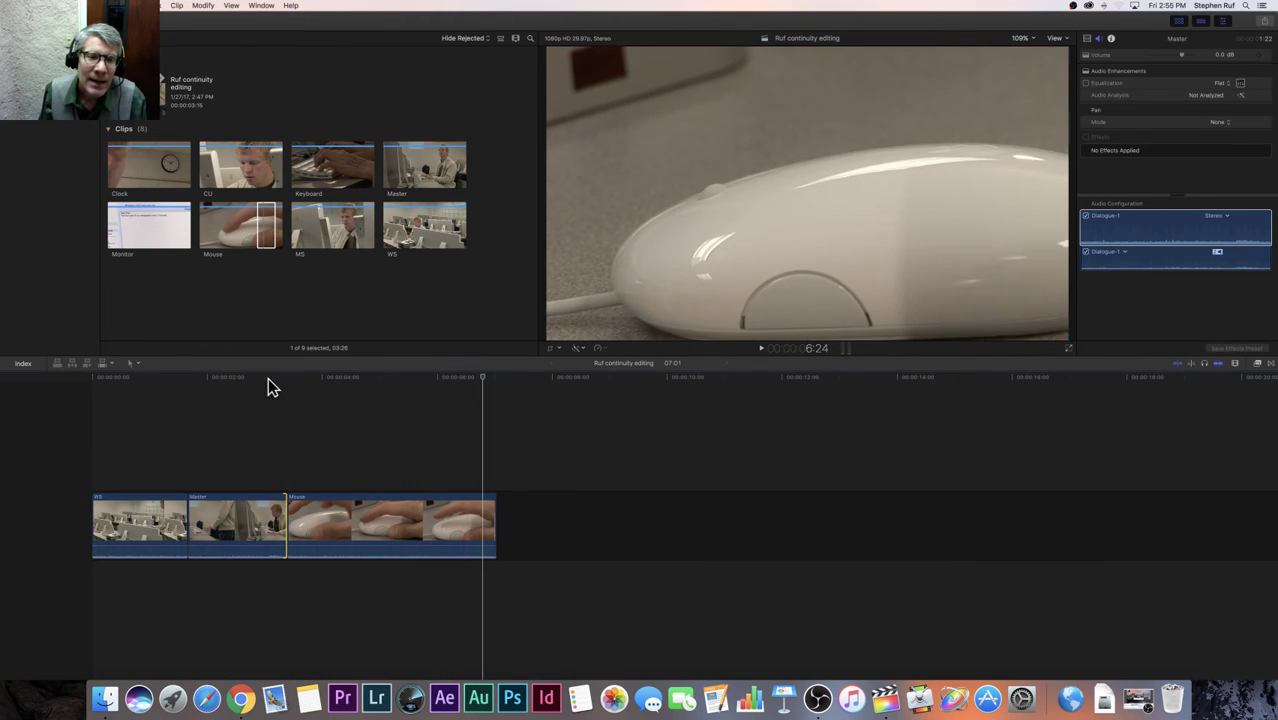
pyautogui.moveTo(491, 521); pyautogui.dragTo(482, 520)
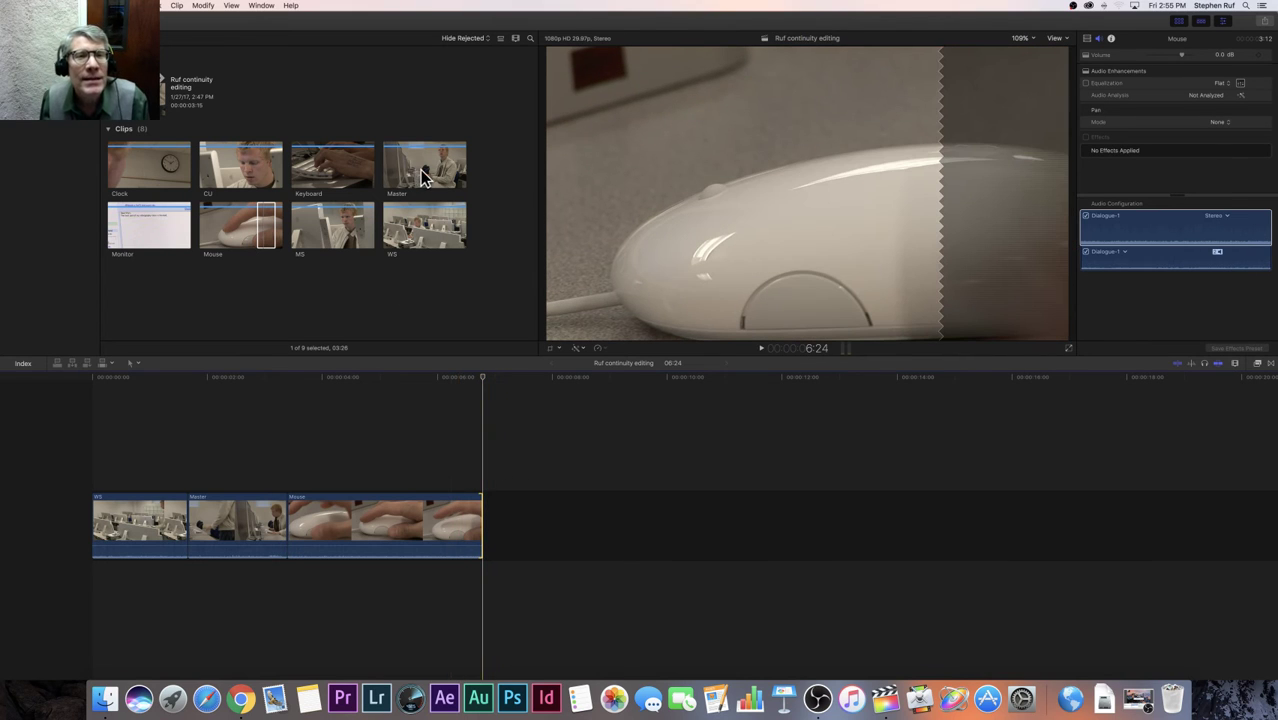
# - Mark a 3:23 range of the source Master clip from 8:19 to 12:11 and append it after the Mouse clip
pyautogui.press('space')
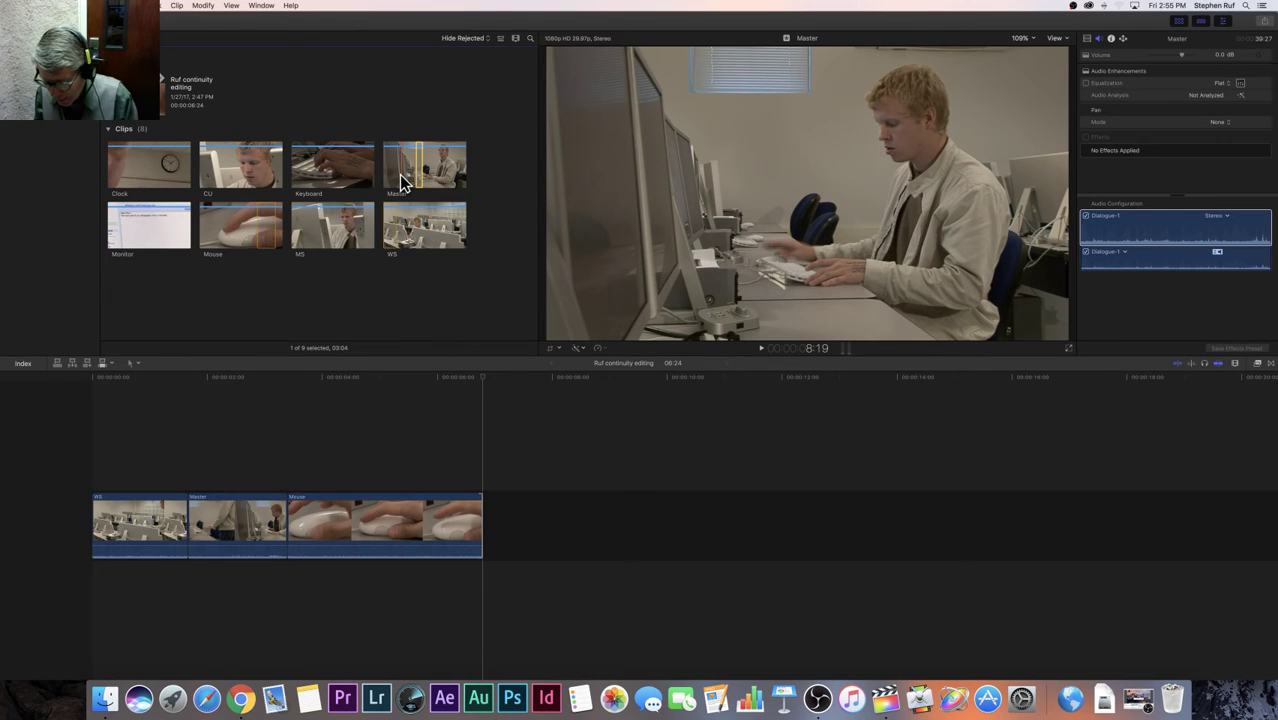
pyautogui.press('space')
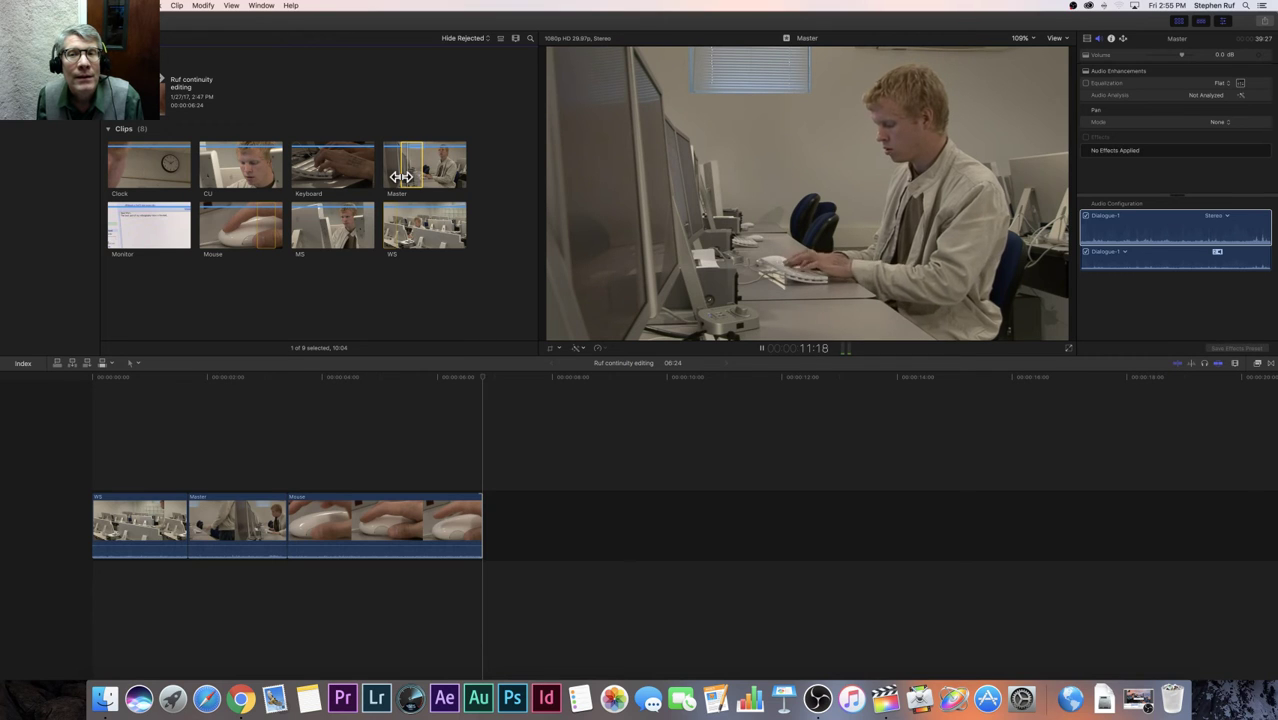
pyautogui.press('space')
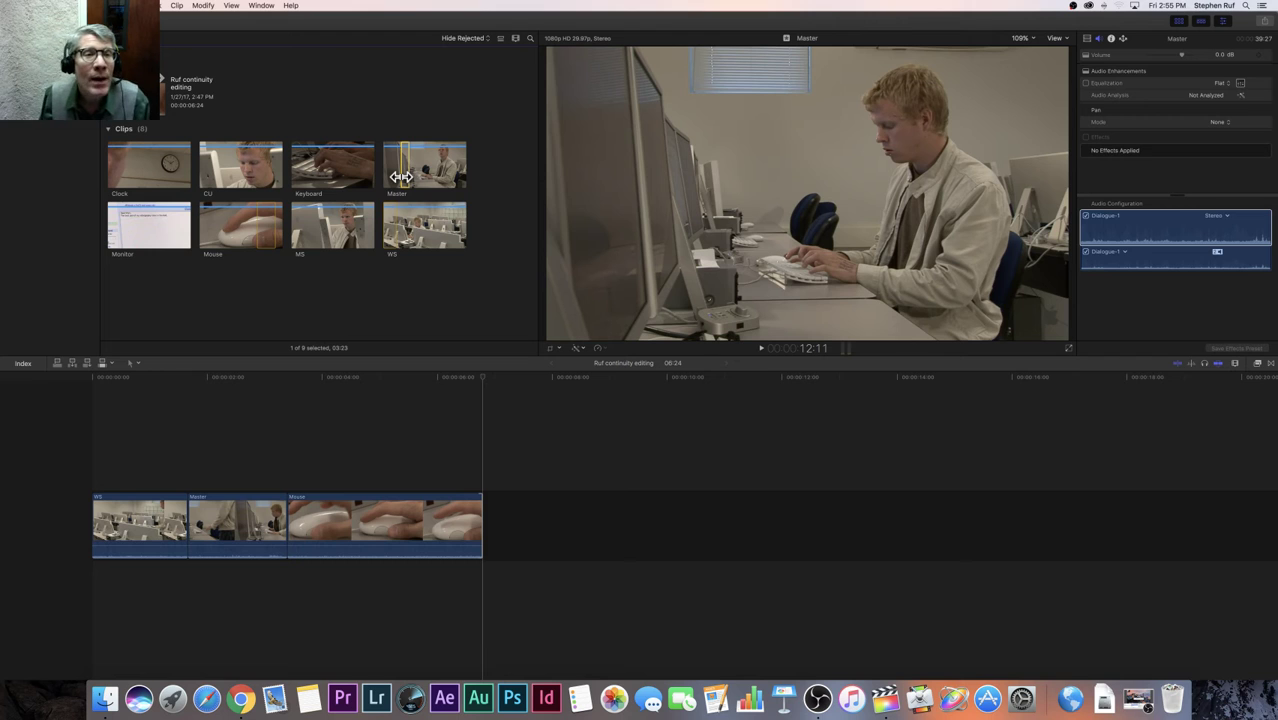
pyautogui.moveTo(400, 176); pyautogui.dragTo(485, 525)
# - Play the cut from the Mouse clip to the second Master clip twice to check the match on action
pyautogui.click(432, 385)
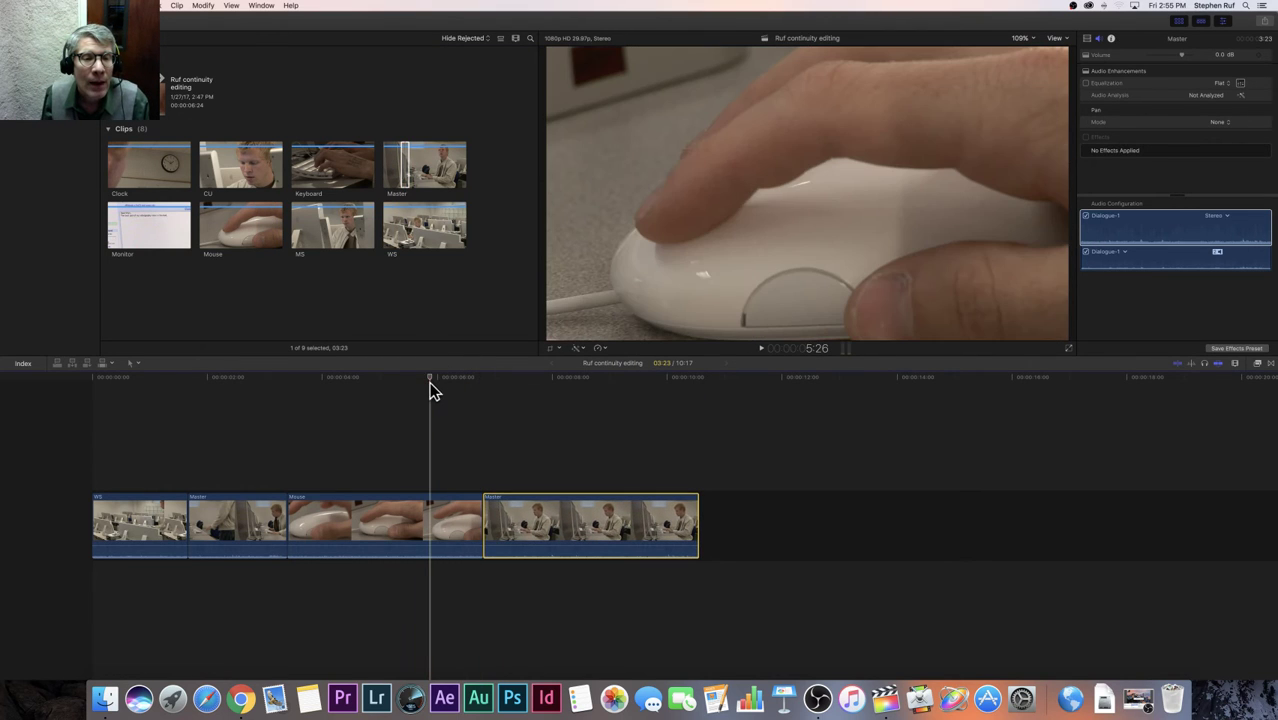
pyautogui.press('space')
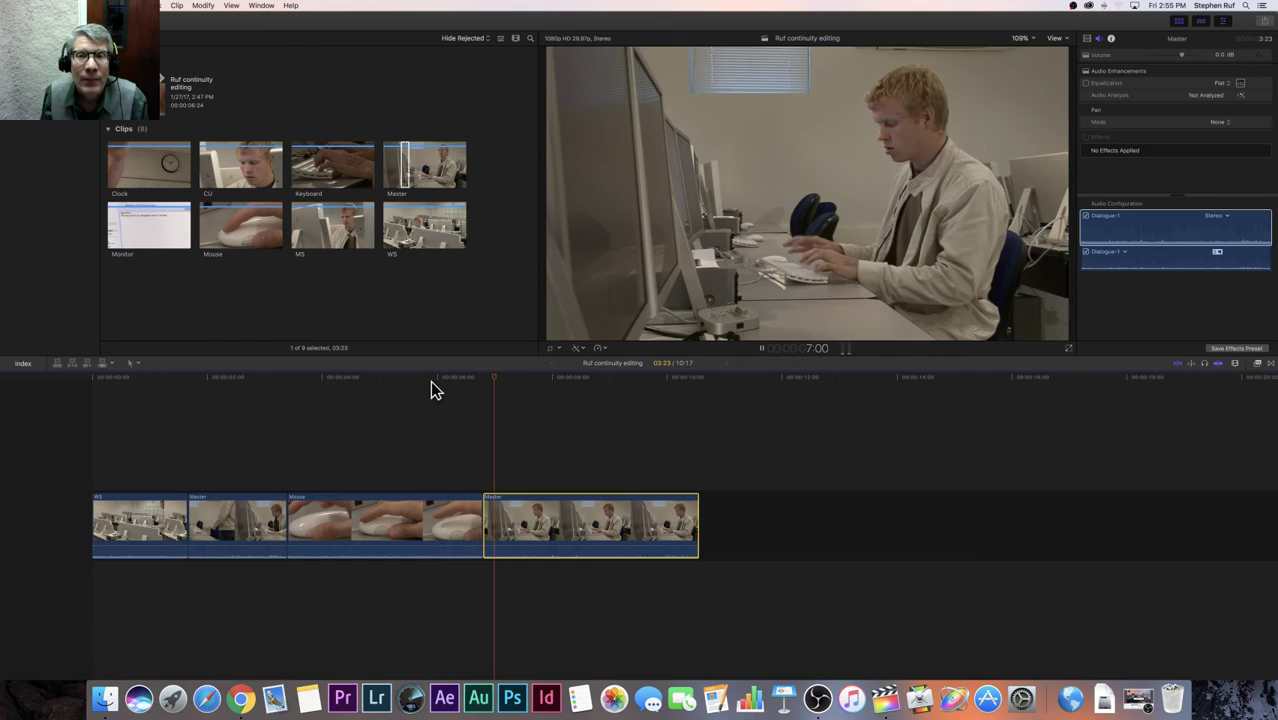
pyautogui.click(456, 379)
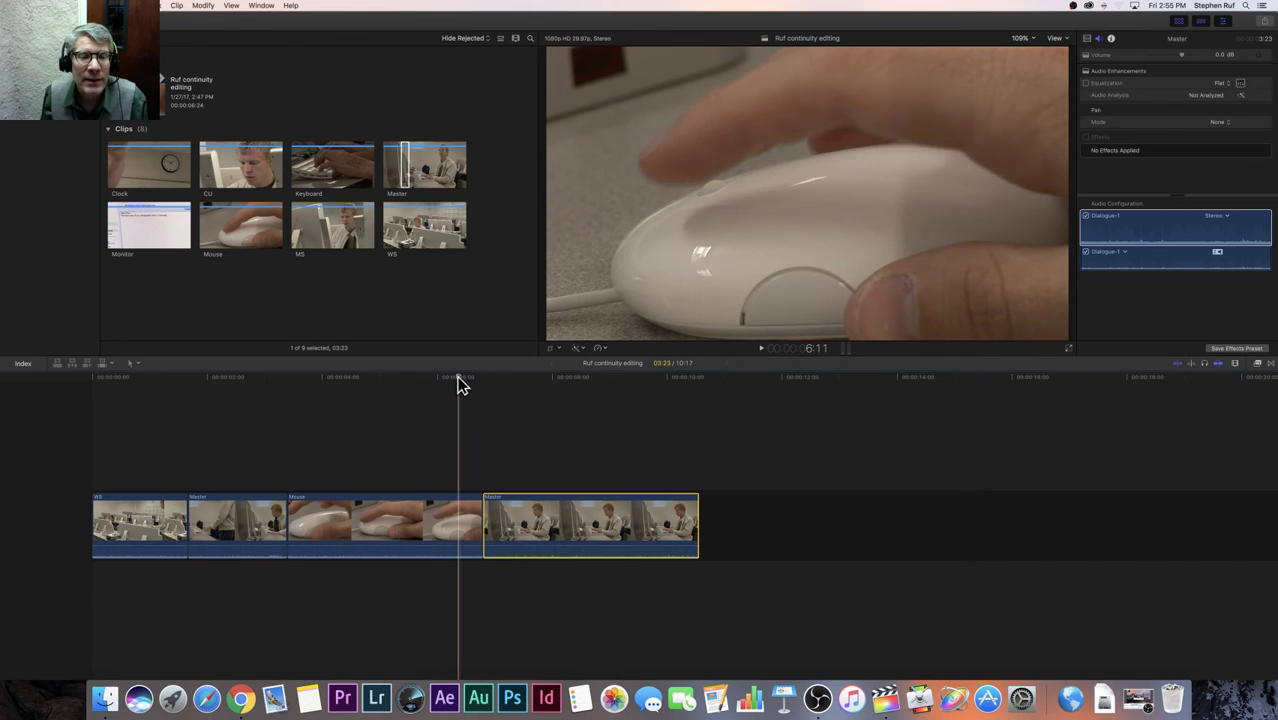
pyautogui.press('space')
pyautogui.press('space')
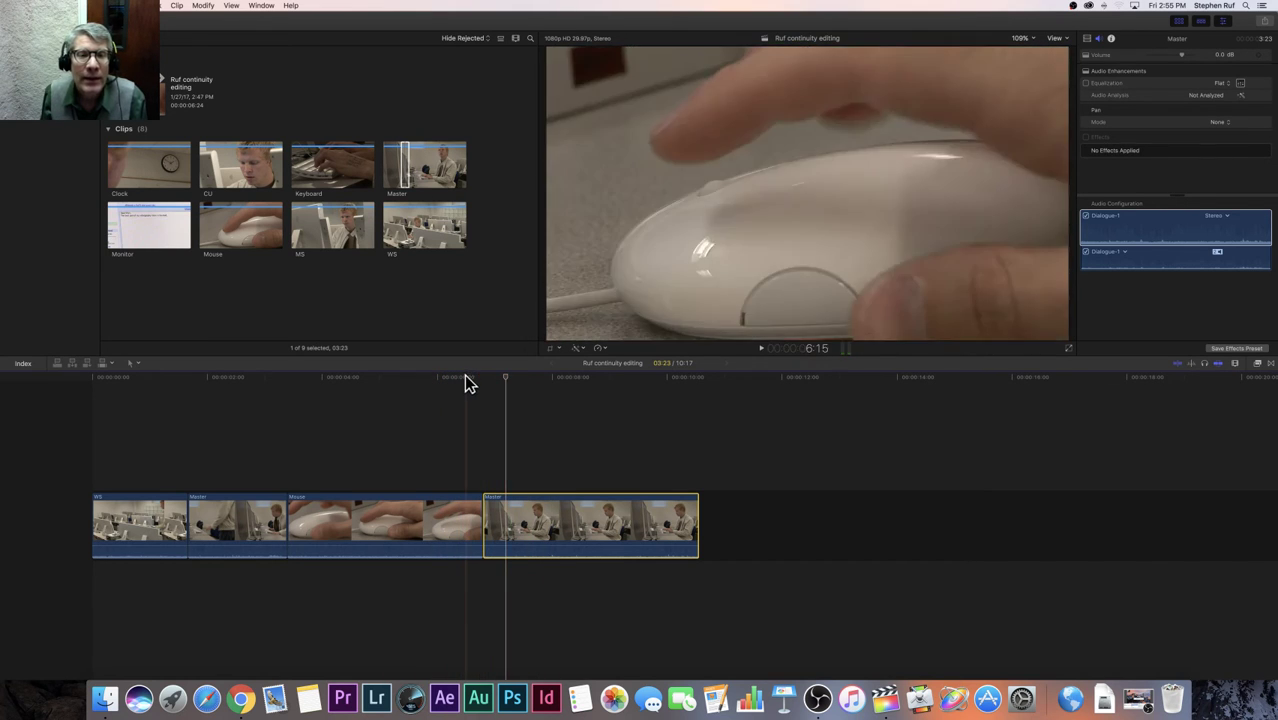
# - Step frame by frame across the cut from Mouse to the second Master clip and play on into the typing action
pyautogui.click(473, 380)
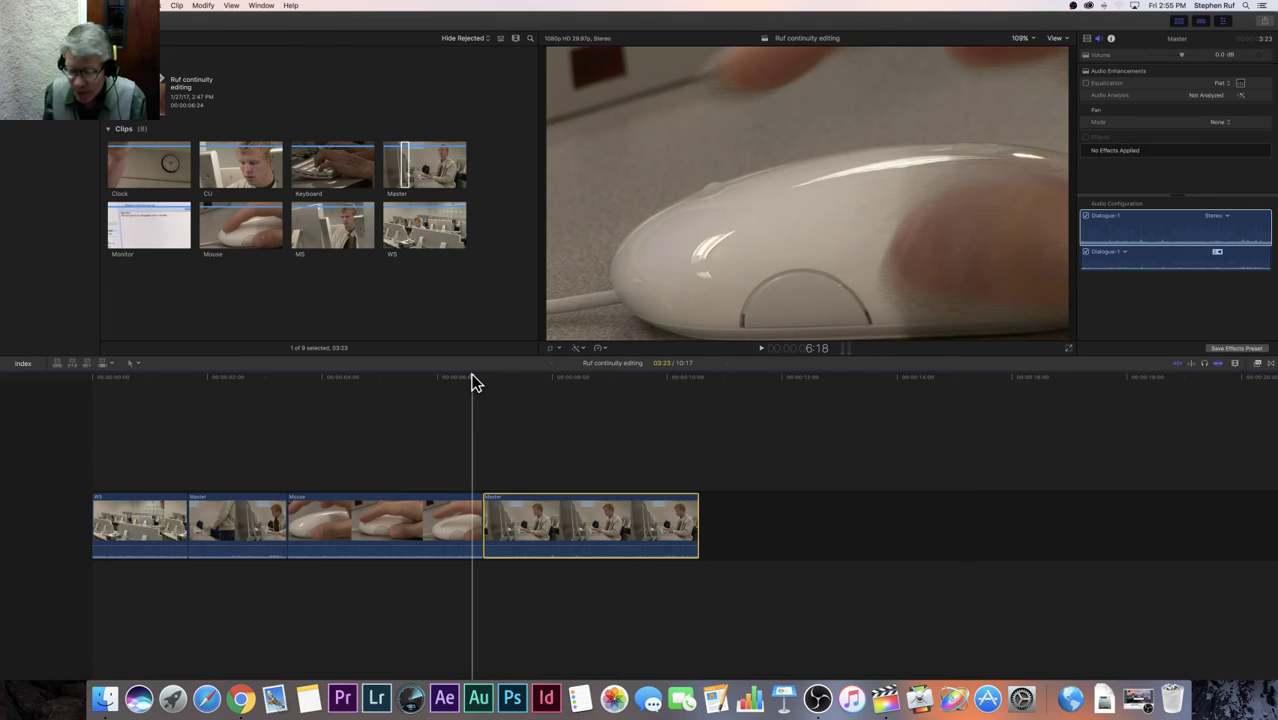
pyautogui.press('Right')
pyautogui.press('Right')
pyautogui.press('Right')
pyautogui.press('Right')
pyautogui.press('Right')
pyautogui.press('Right')
pyautogui.press('Right')
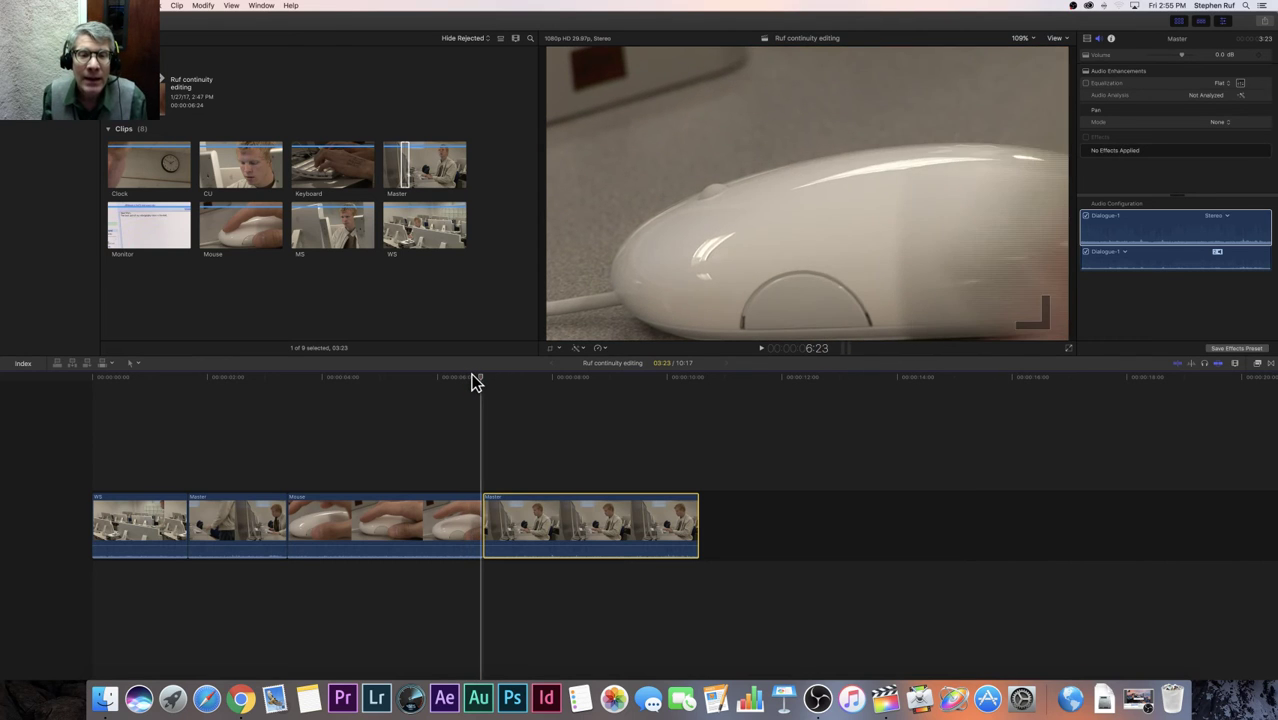
pyautogui.press('Left')
pyautogui.press('Right')
pyautogui.press('Right')
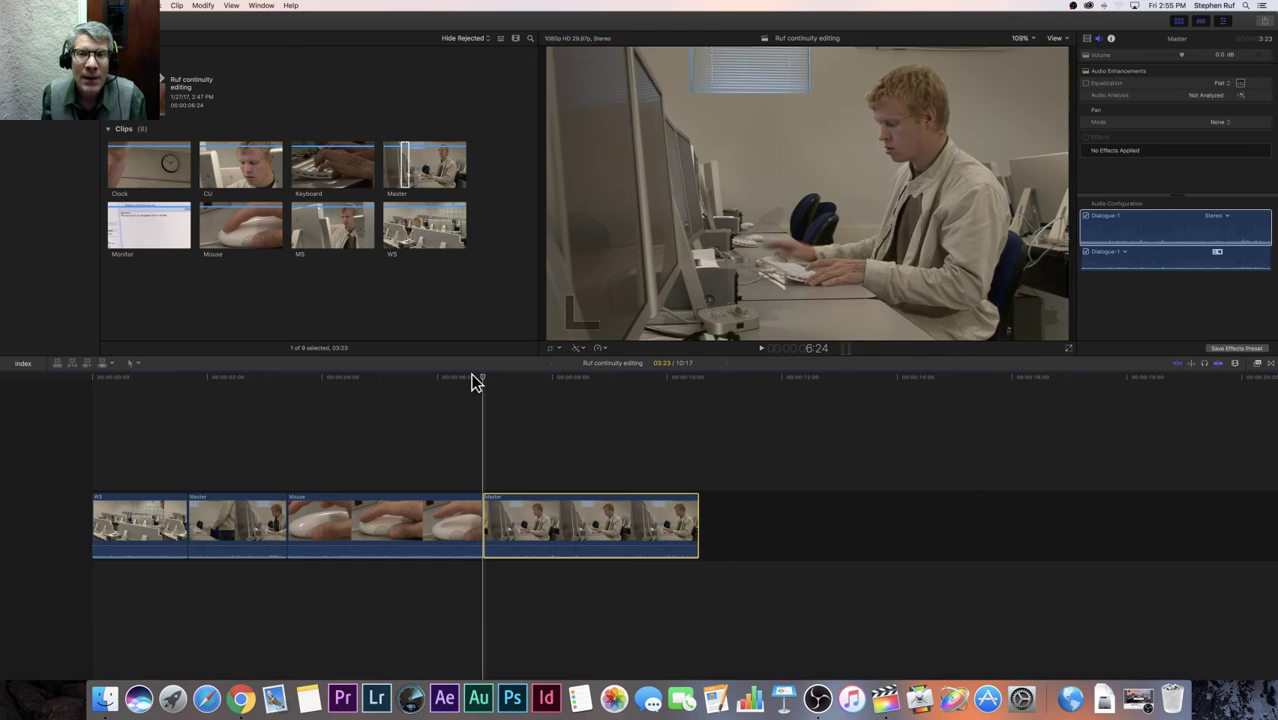
pyautogui.press('space')
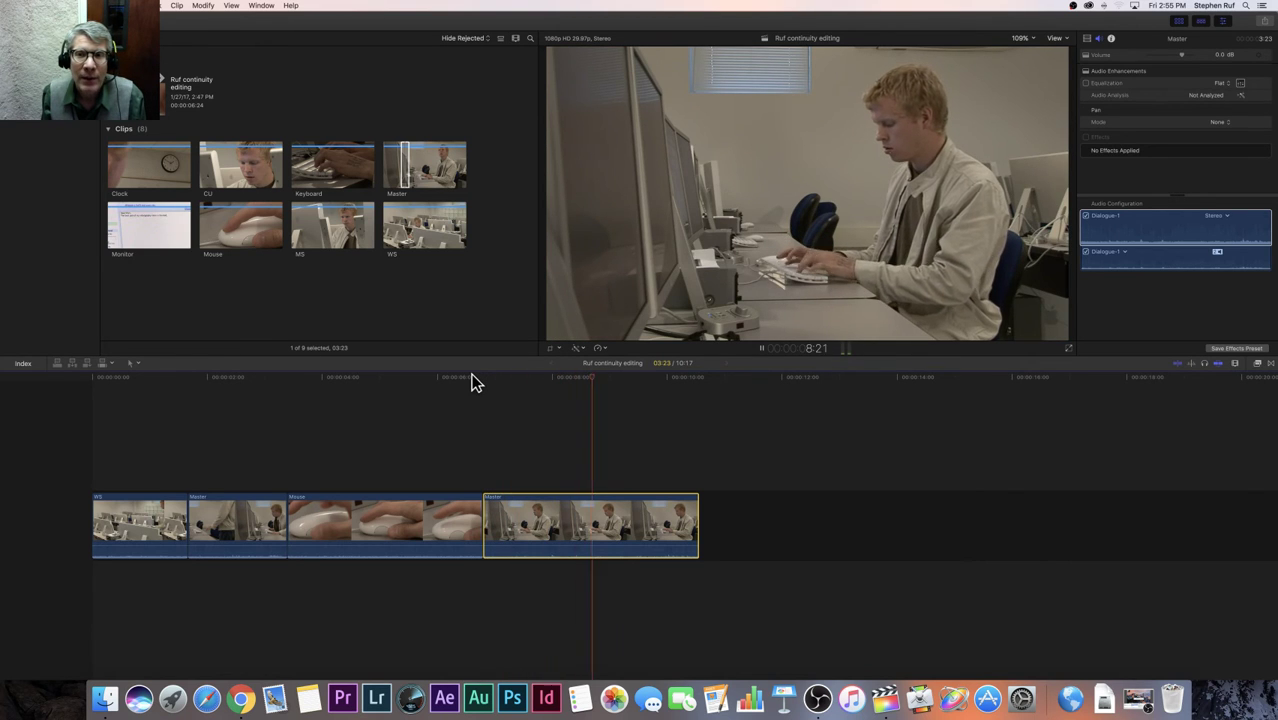
pyautogui.press('space')
pyautogui.press('space')
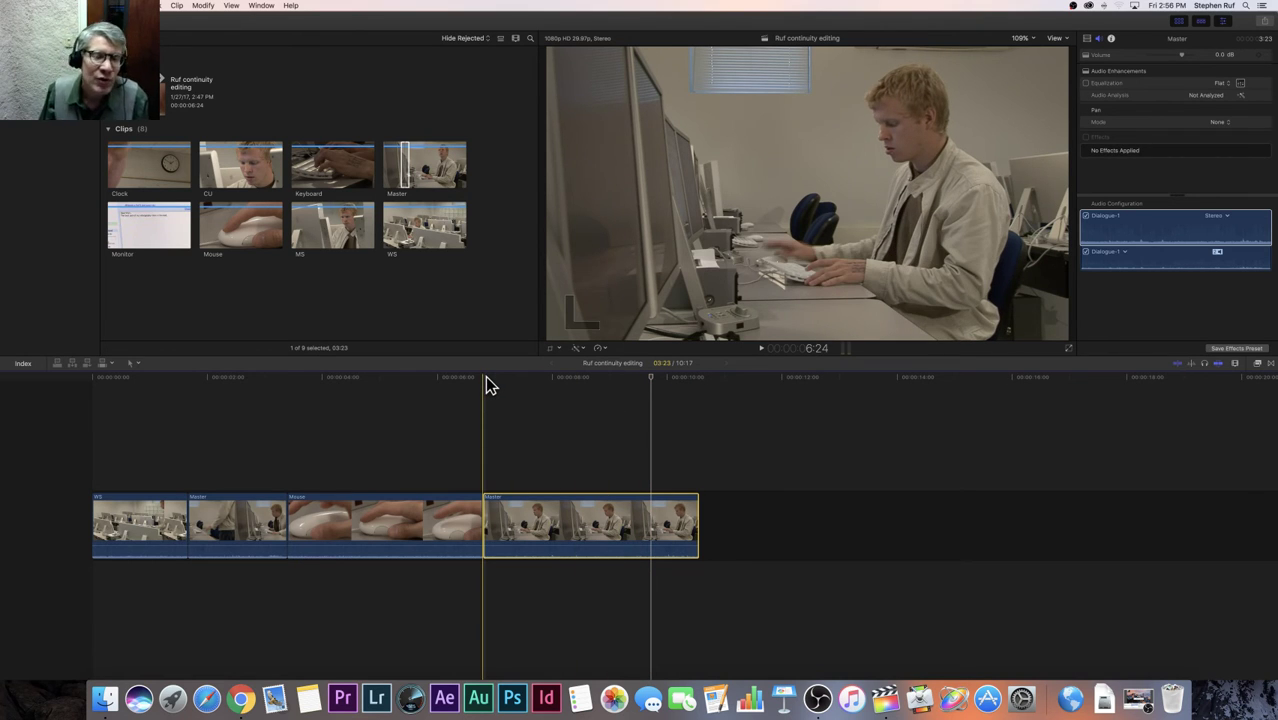
# - Play from the start of the second Master clip and trim its end to a duration of 2:04
pyautogui.click(485, 382)
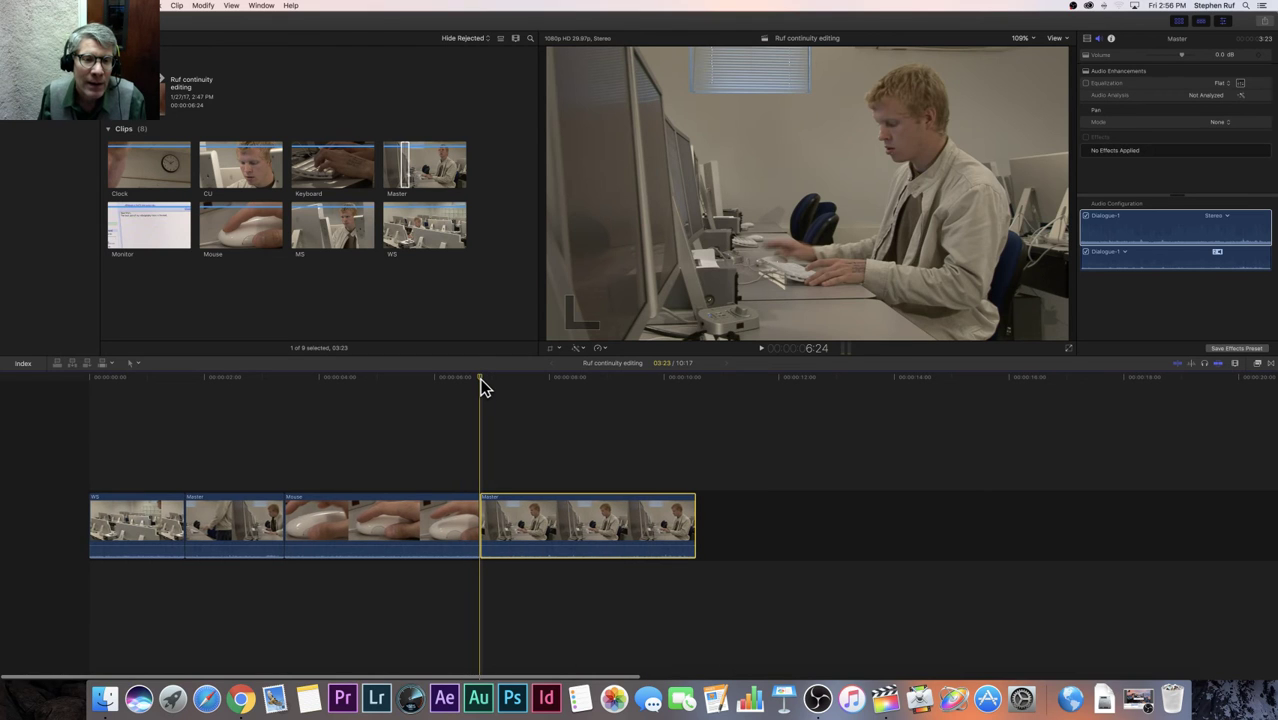
pyautogui.press('space')
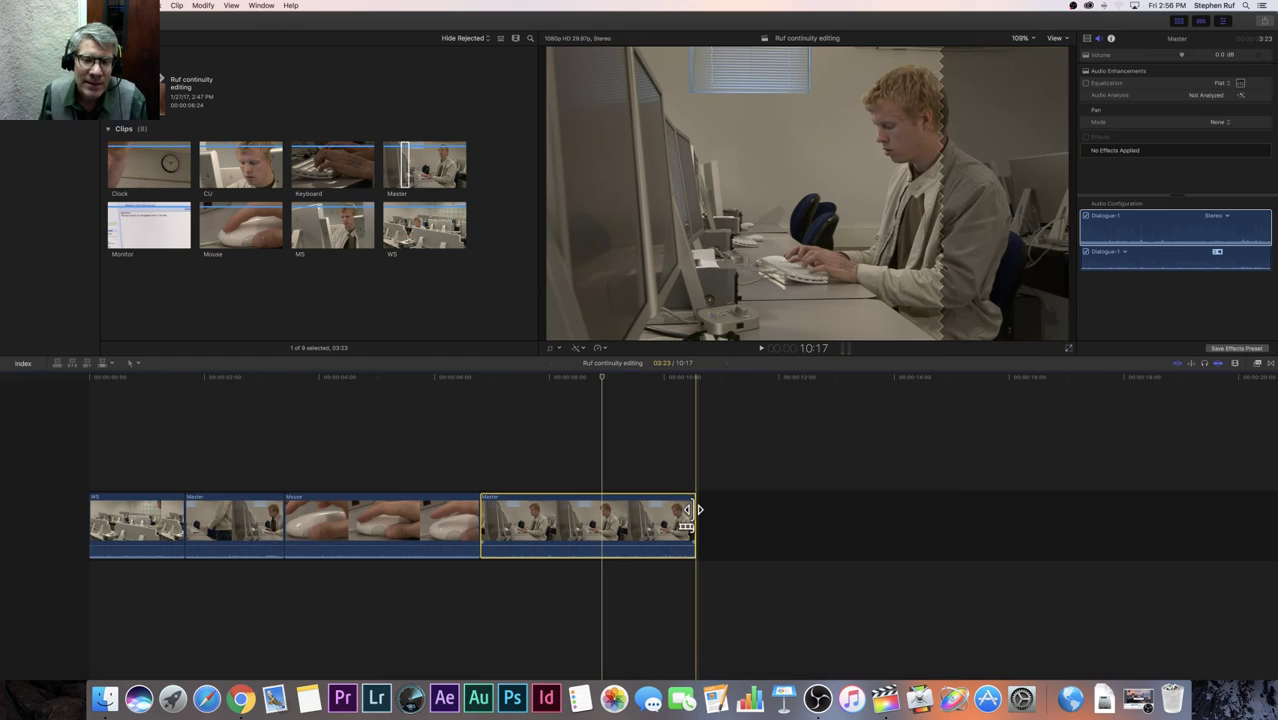
pyautogui.moveTo(692, 520); pyautogui.dragTo(604, 528)
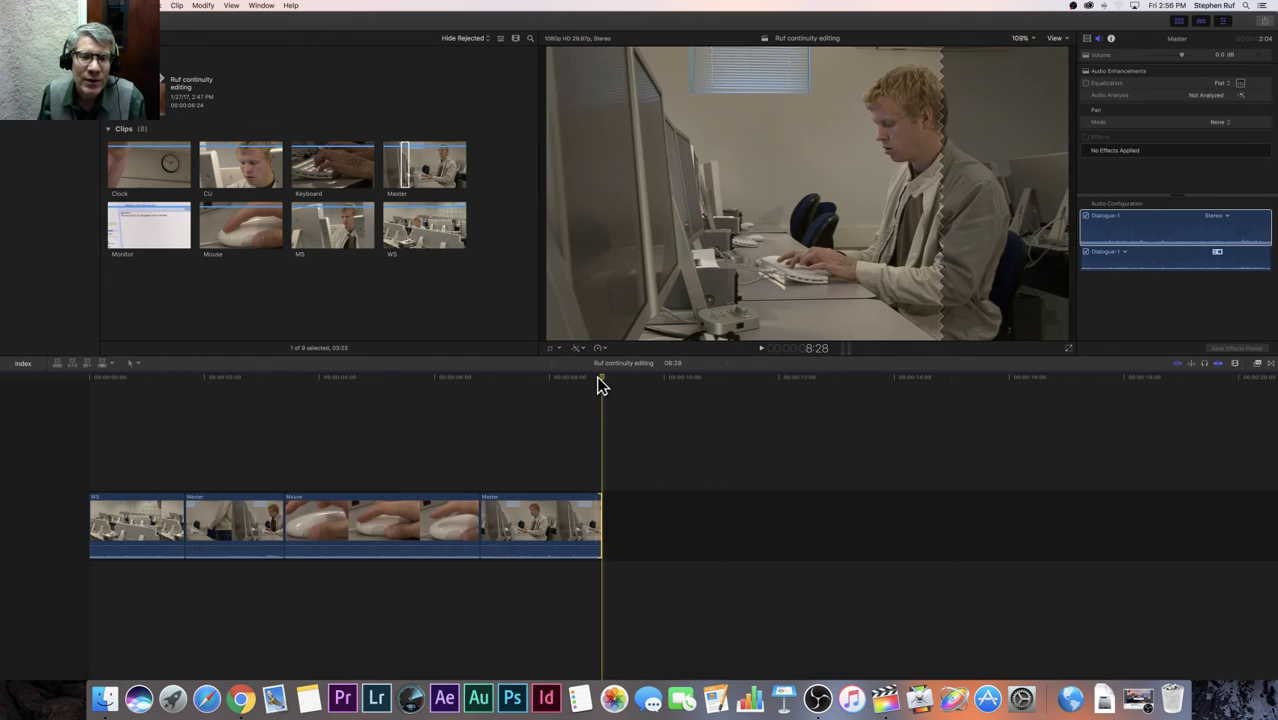
pyautogui.click(596, 378)
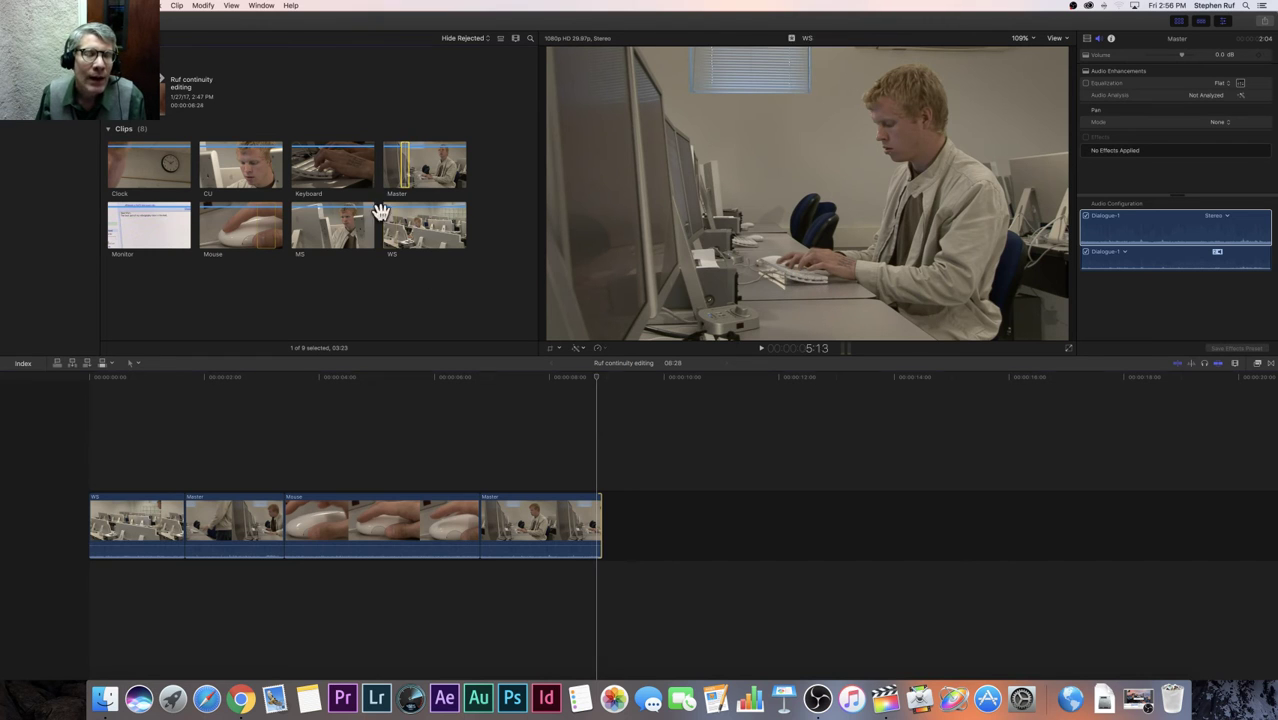
# - Append a 3:04 range of the source Keyboard clip, from 3:09 to 6:12, after the second Master clip and play across the cut
pyautogui.click(333, 176)
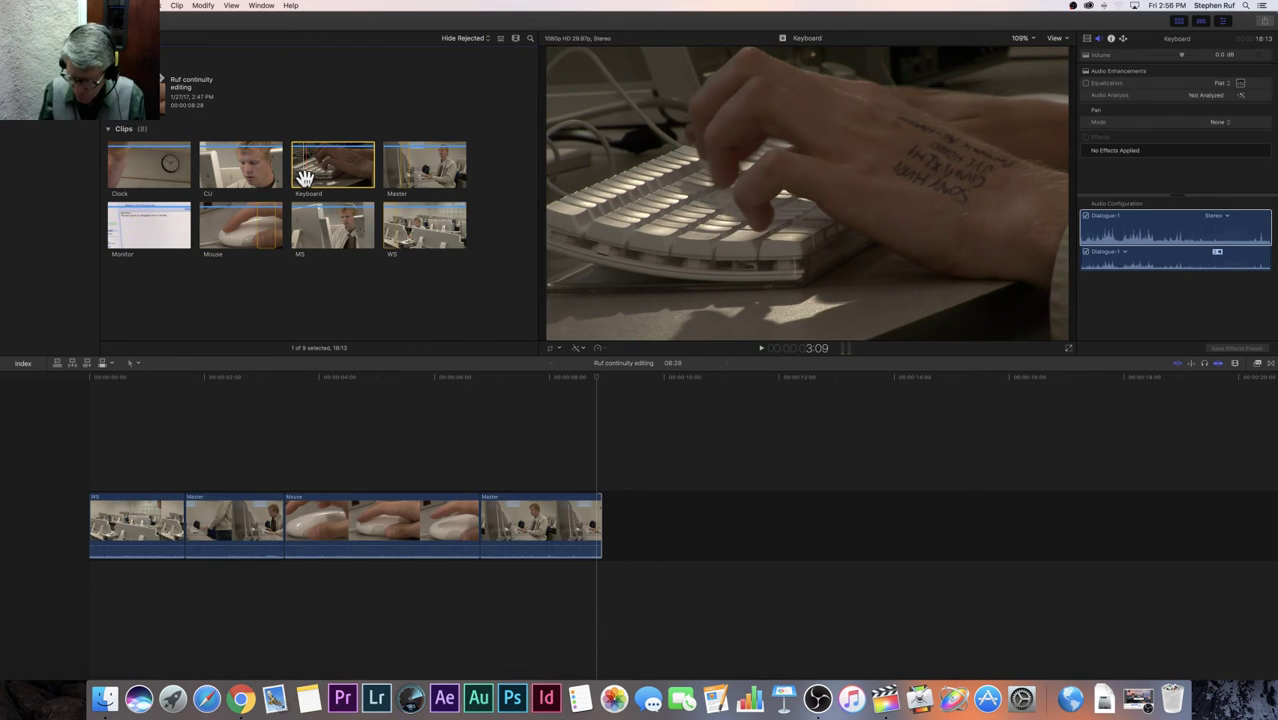
pyautogui.press('space')
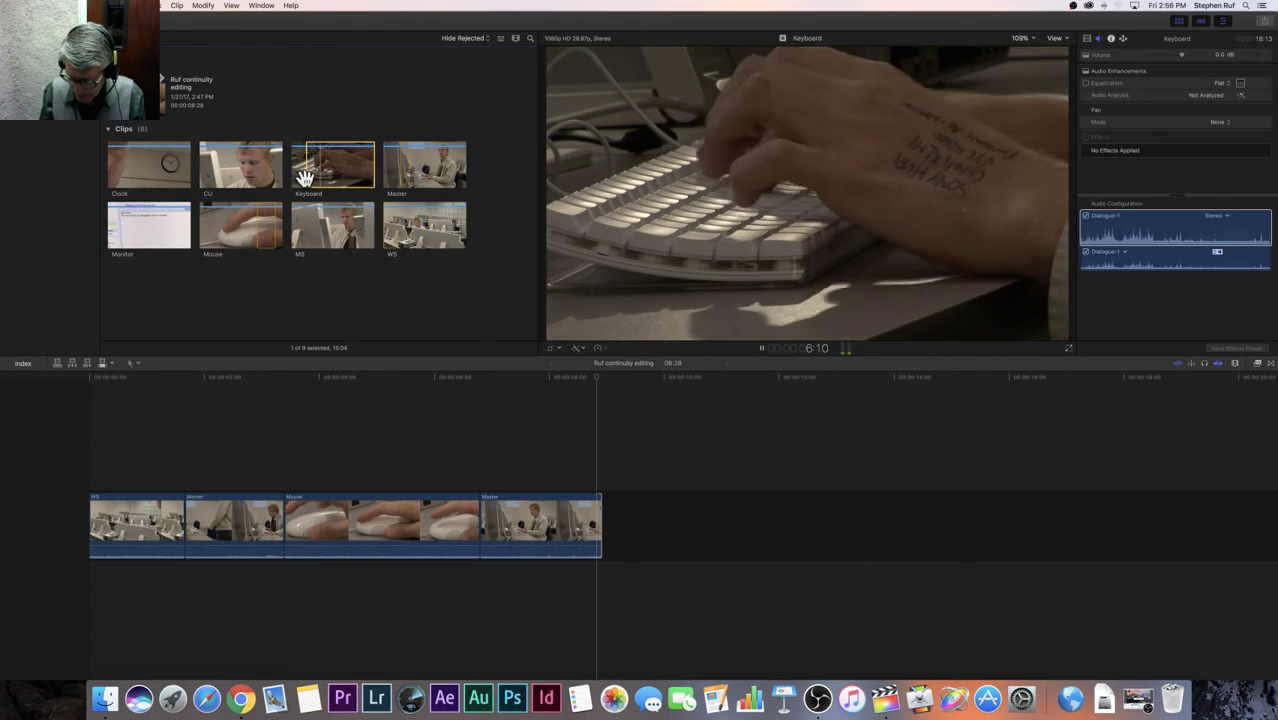
pyautogui.press('space')
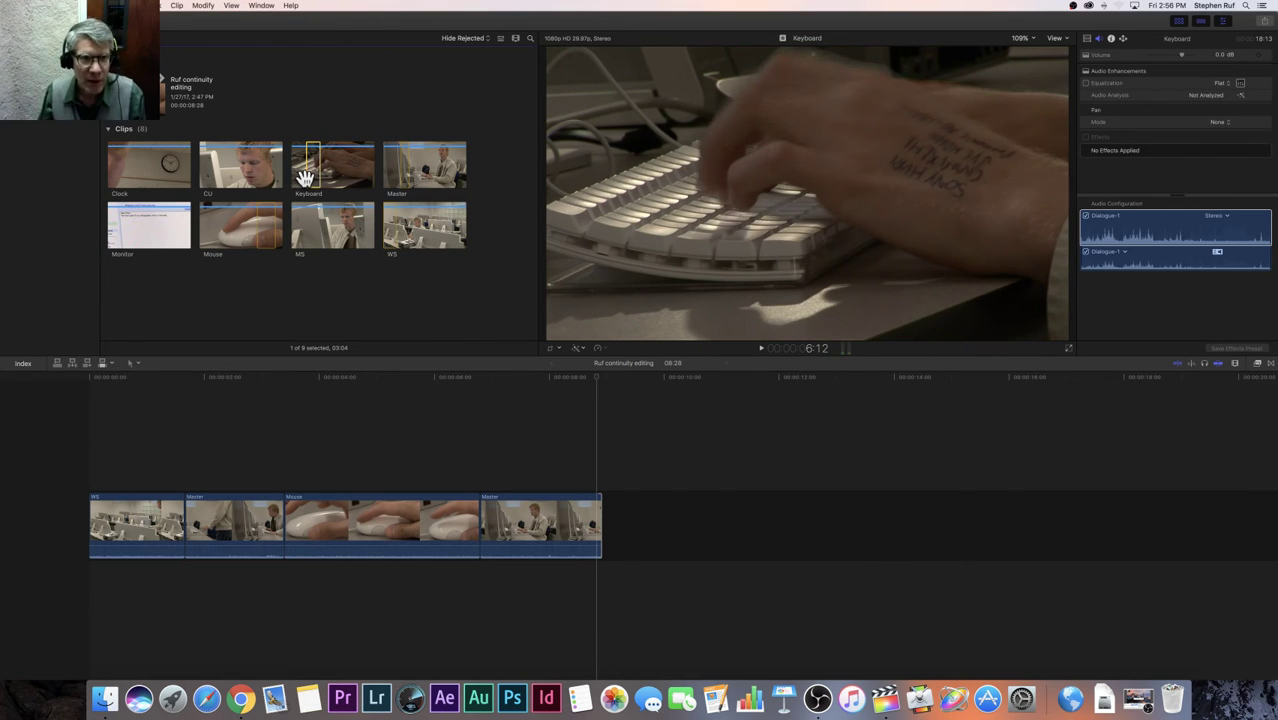
pyautogui.moveTo(305, 177); pyautogui.dragTo(662, 510)
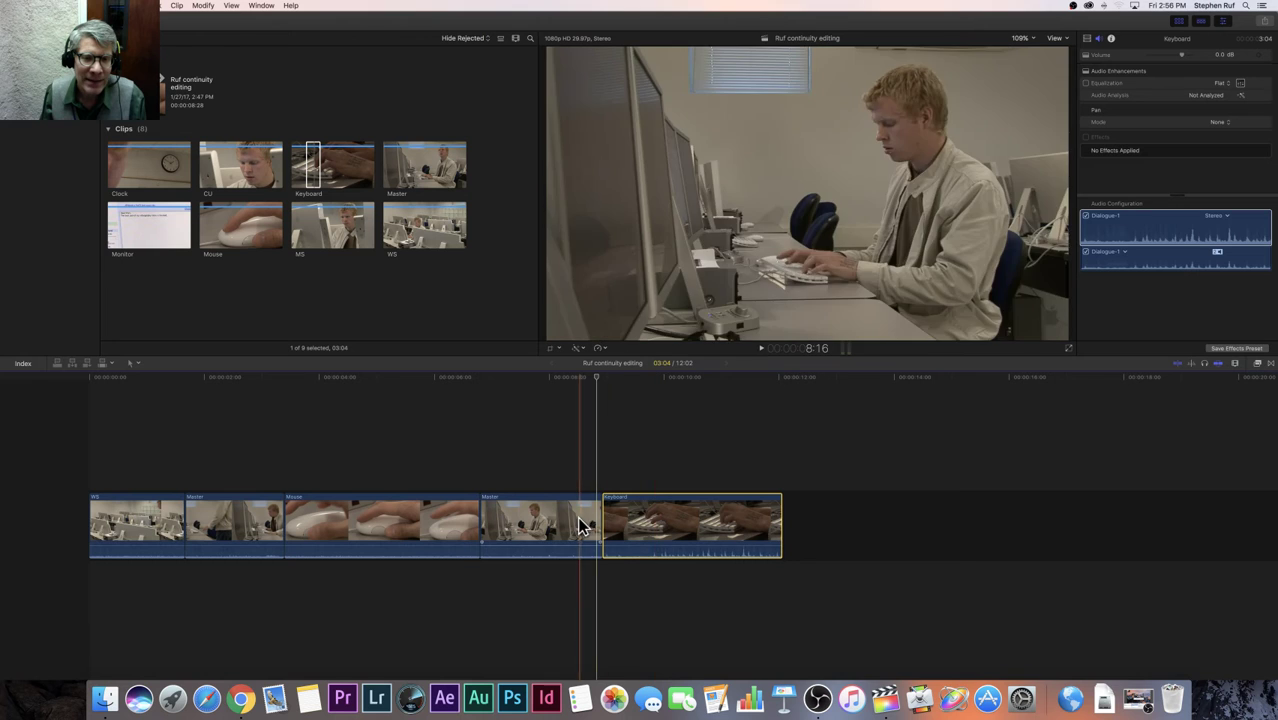
pyautogui.press('space')
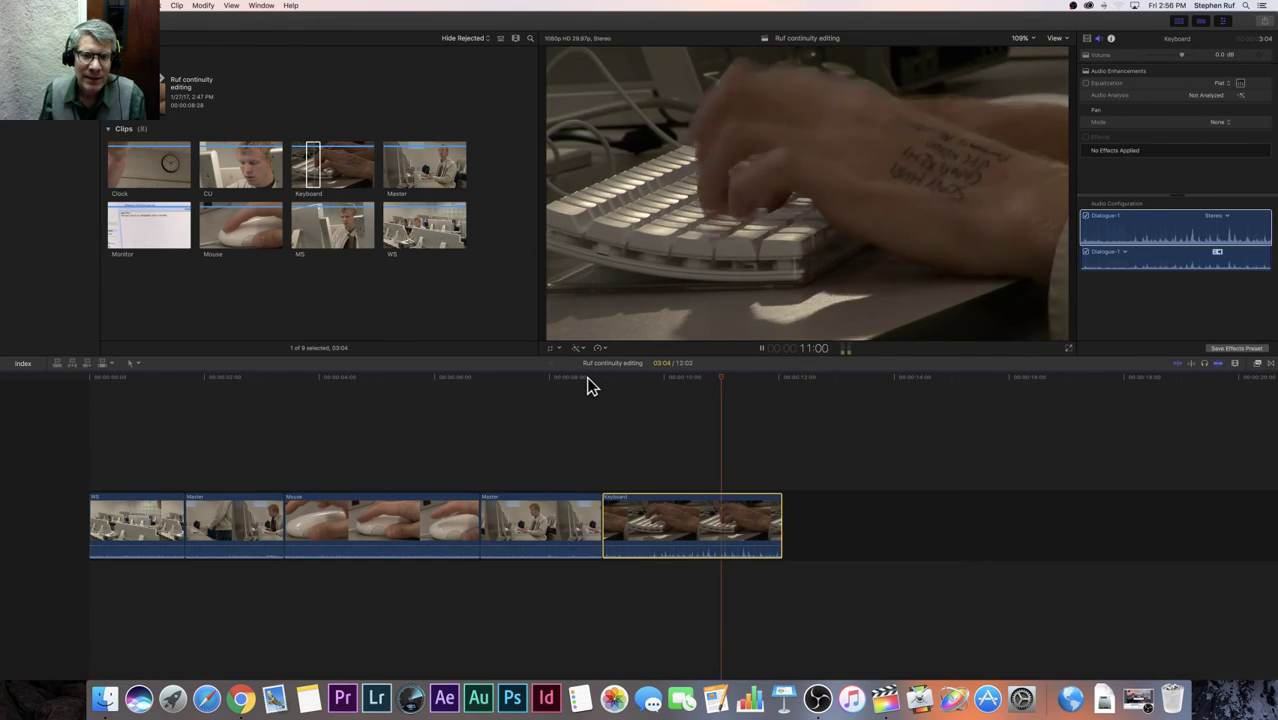
pyautogui.press('space')
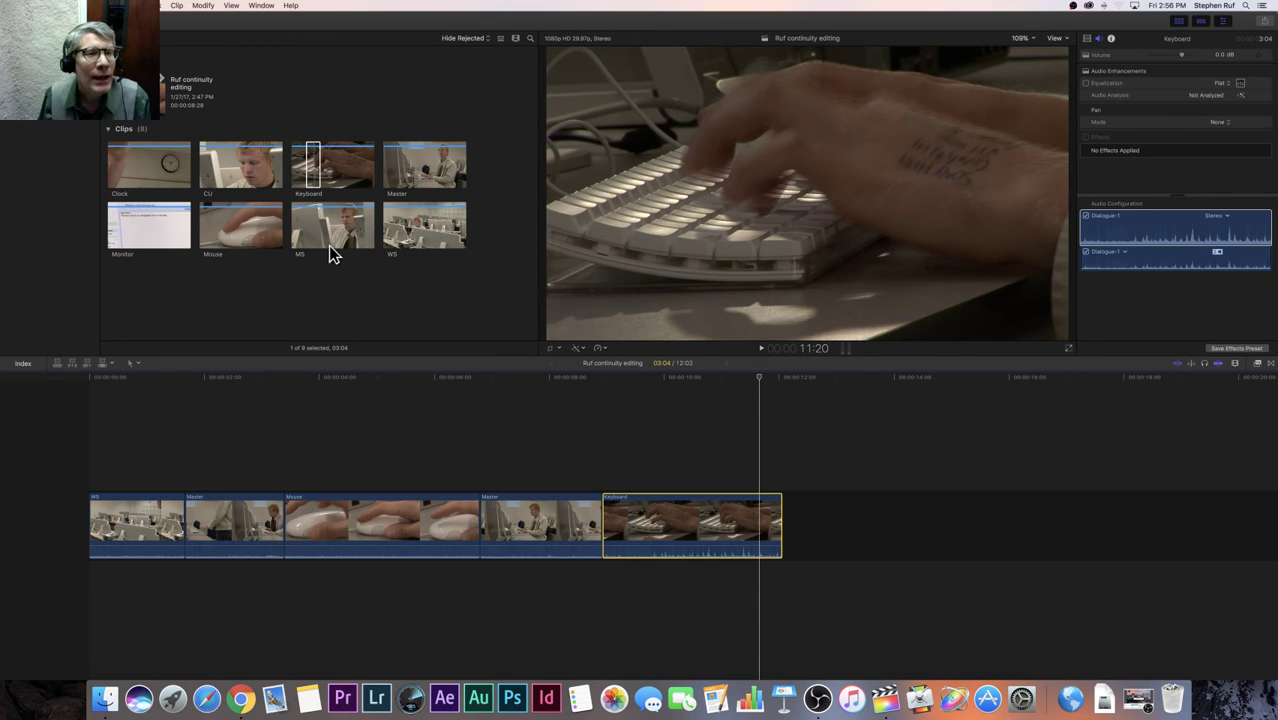
# - Append a 2:09 range of the source CU clip after the Keyboard clip and play across the cut
pyautogui.click(235, 186)
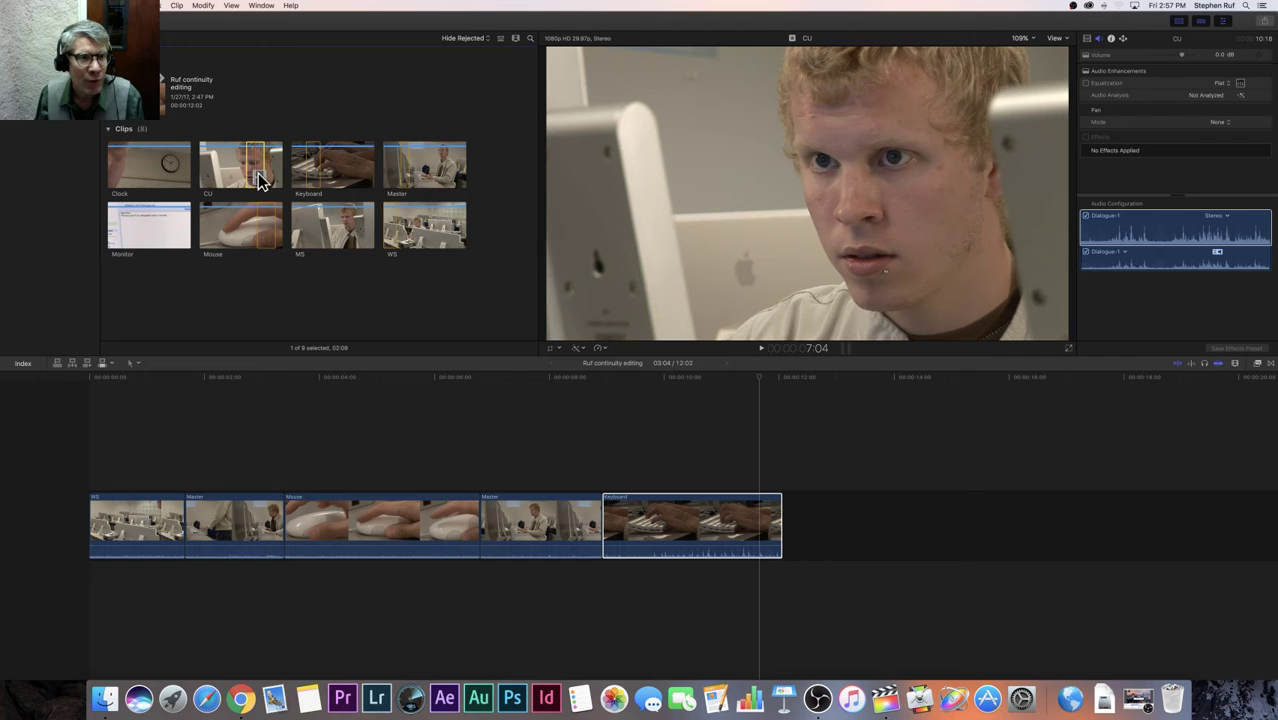
pyautogui.moveTo(240, 165); pyautogui.dragTo(785, 513)
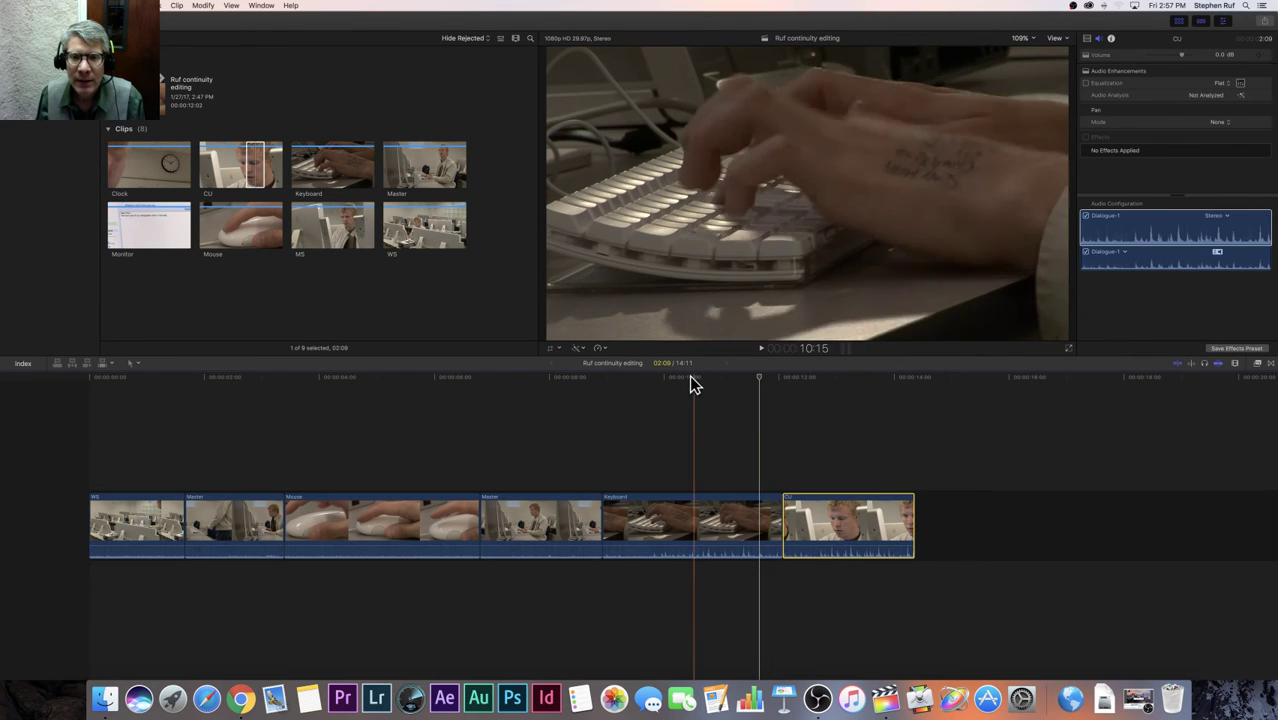
pyautogui.click(683, 378)
pyautogui.press('space')
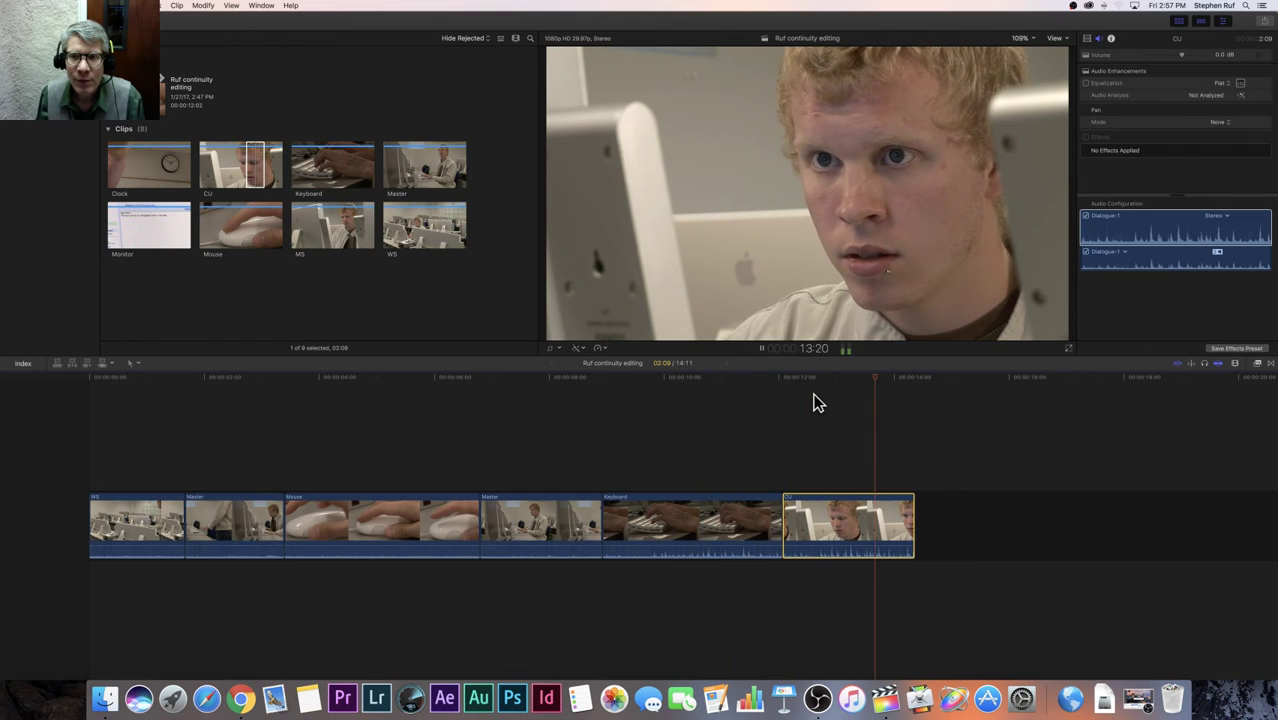
pyautogui.press('space')
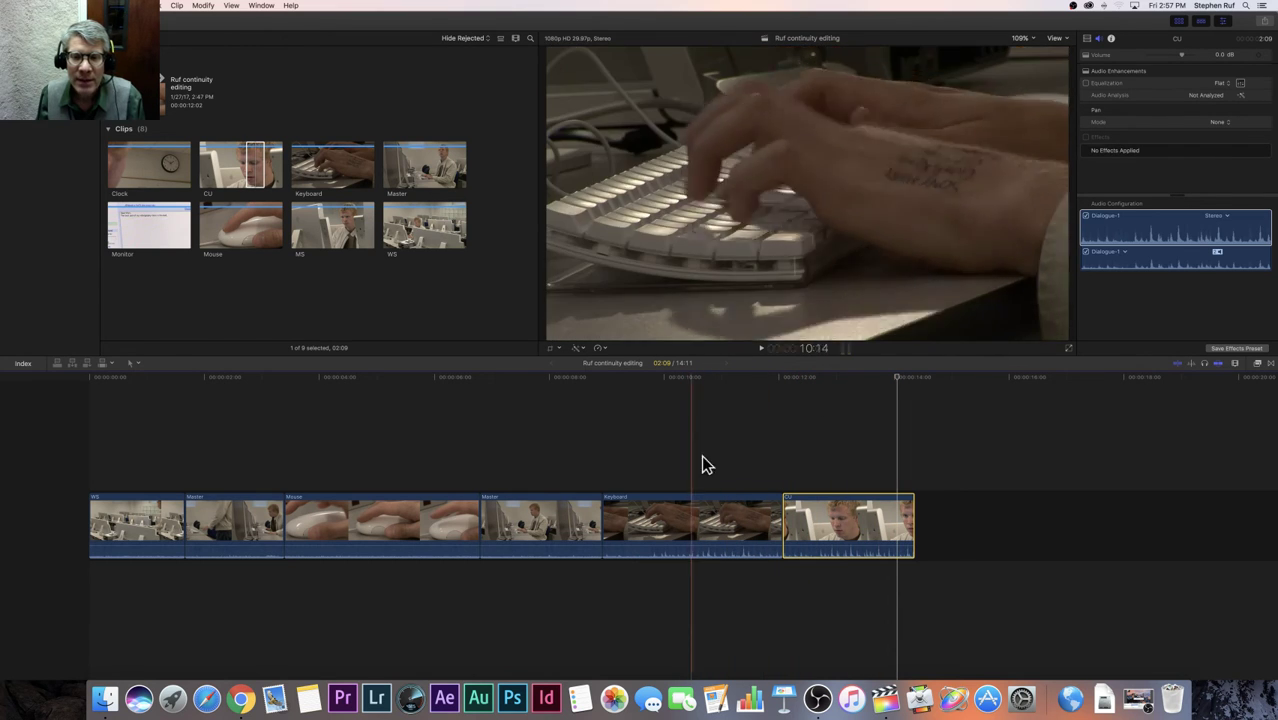
# - Trim the end of the Keyboard clip to a duration of 2:14 and play the cut to the CU clip
pyautogui.moveTo(783, 510); pyautogui.dragTo(743, 510)
pyautogui.click(648, 380)
pyautogui.press('space')
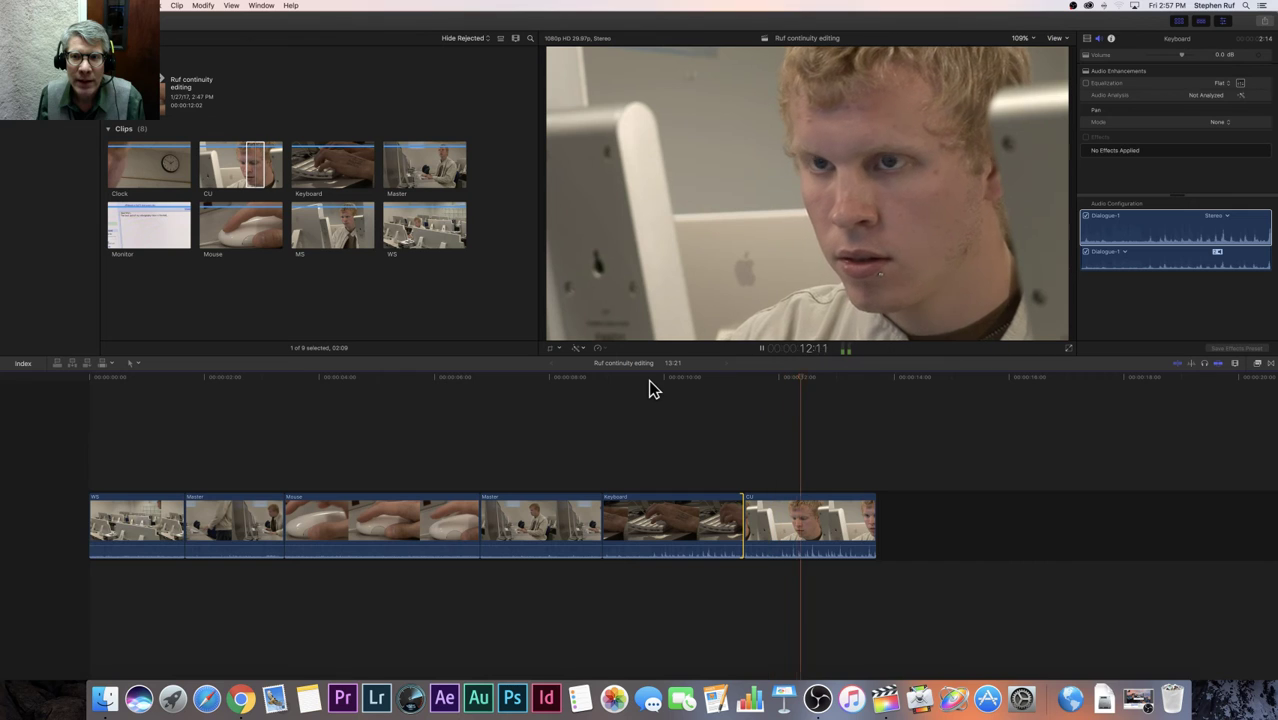
pyautogui.press('space')
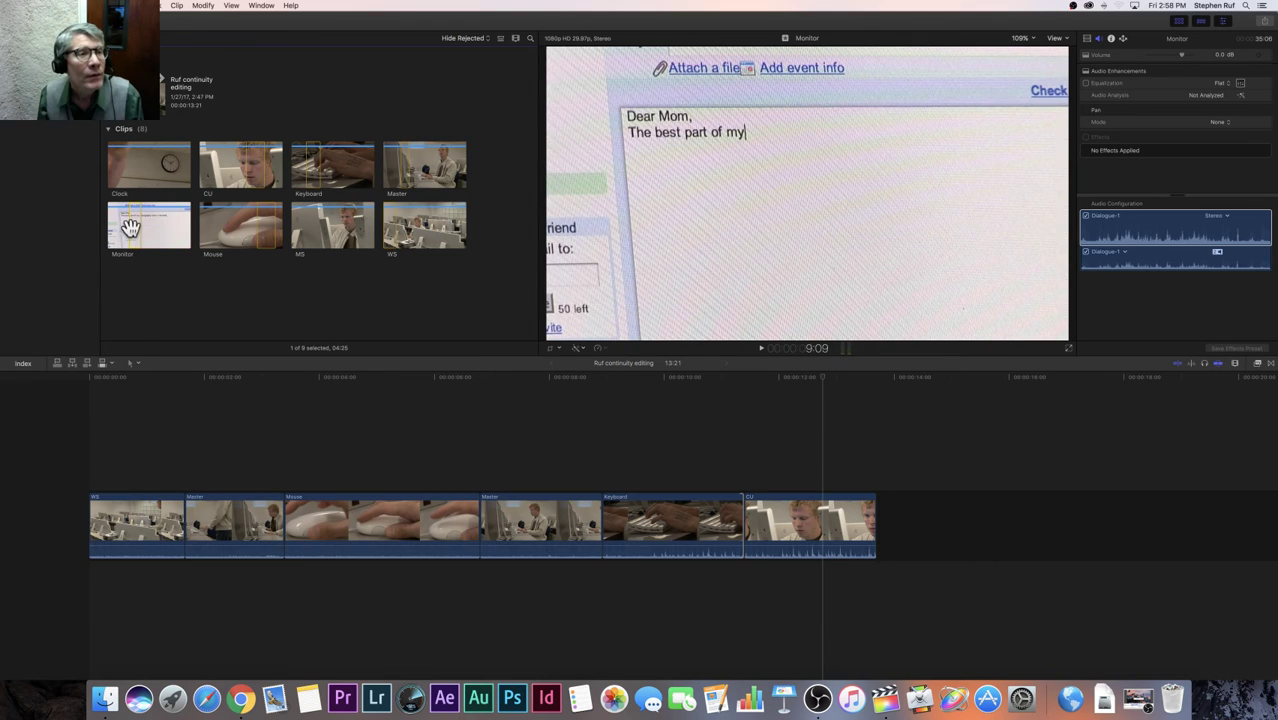
# - Append a 4:25 range of the source Monitor clip after the CU clip, then trim its end to a duration of 3:19
pyautogui.moveTo(531, 362); pyautogui.dragTo(873, 522)
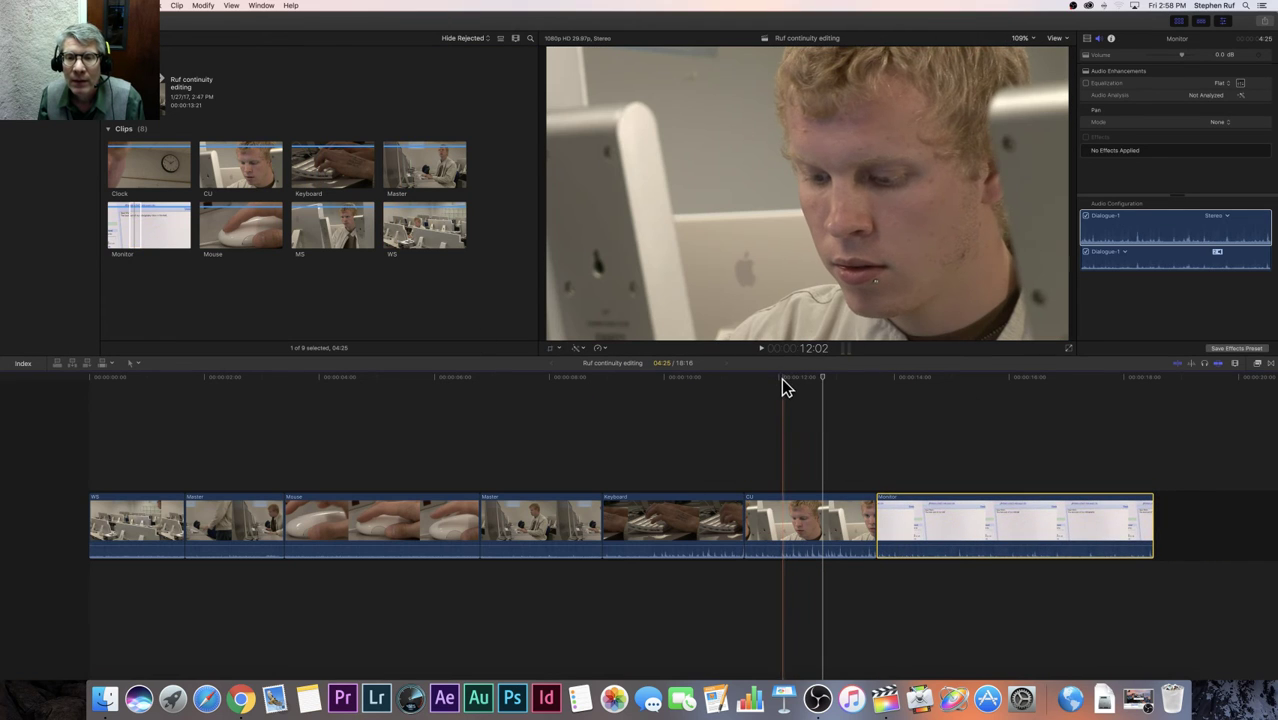
pyautogui.press('space')
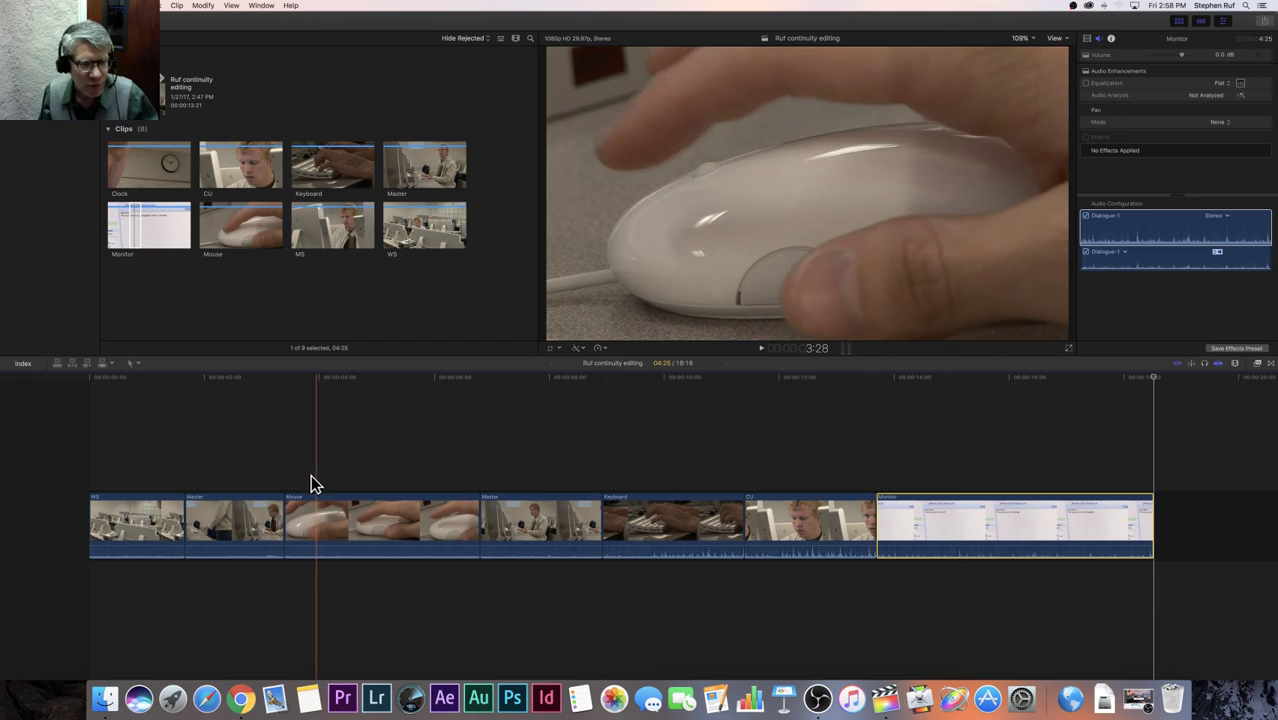
pyautogui.click(191, 512)
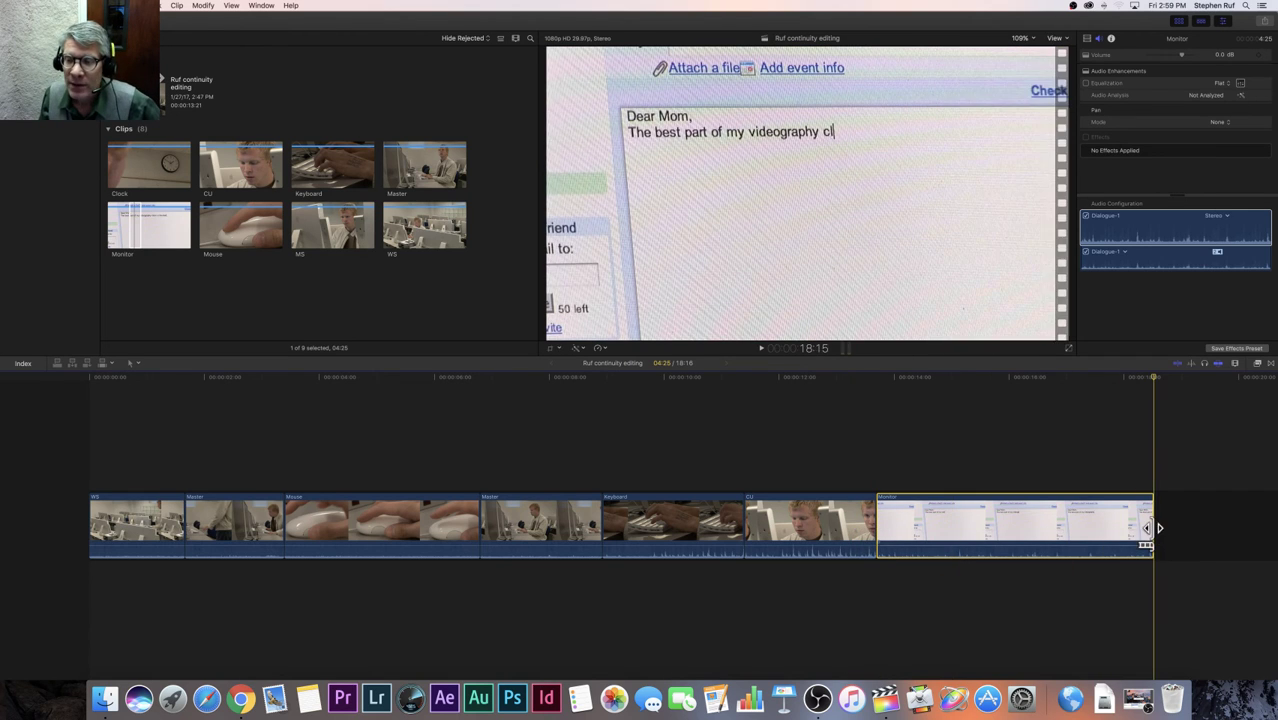
pyautogui.moveTo(1152, 528); pyautogui.dragTo(1084, 538)
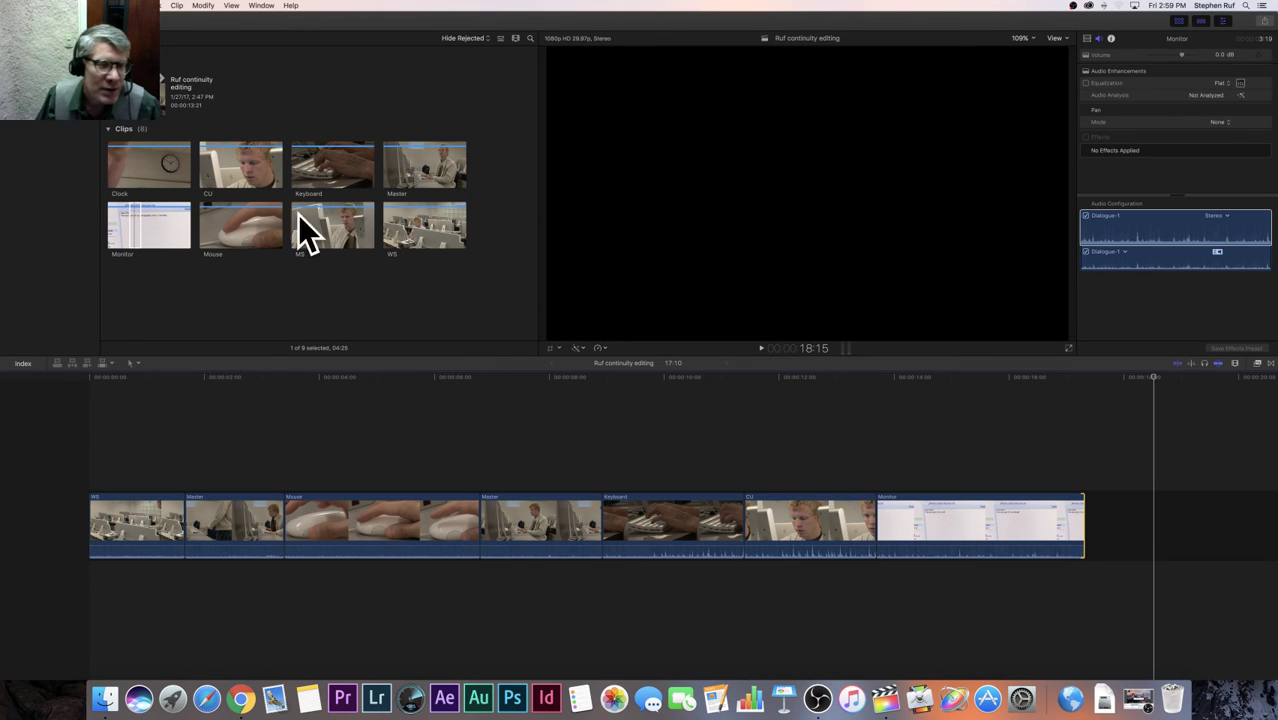
pyautogui.click(268, 219)
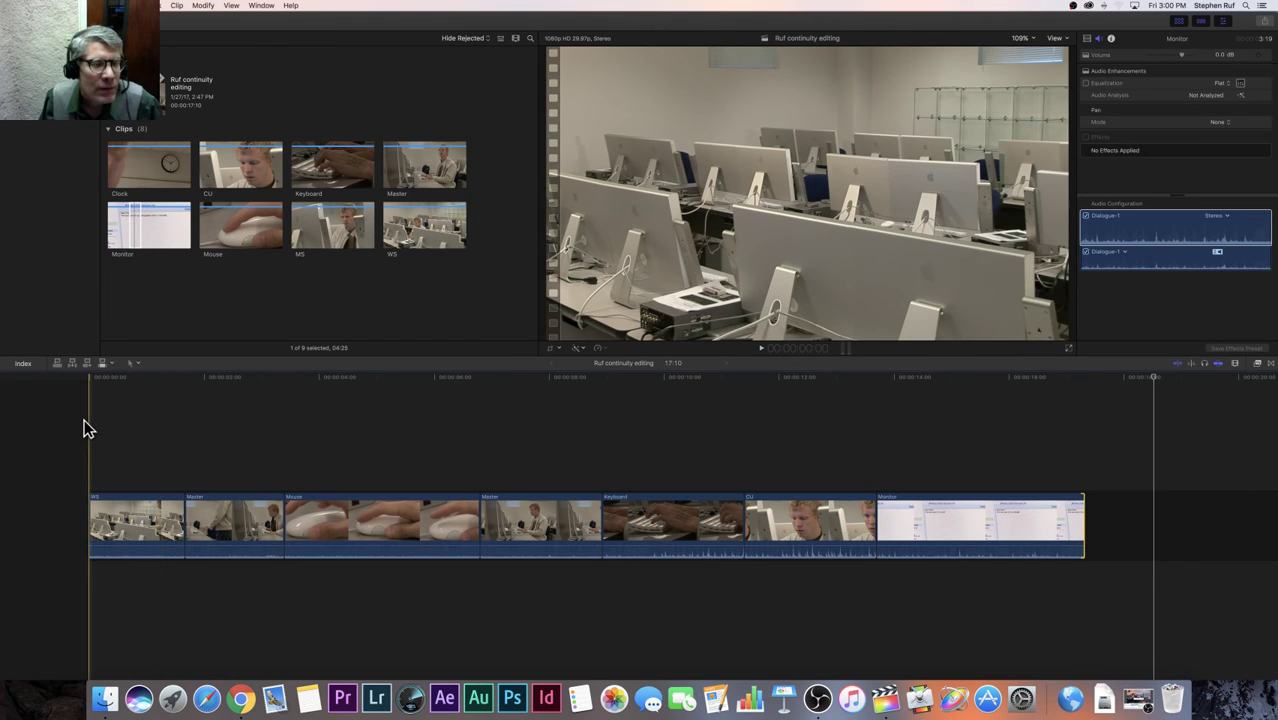
pyautogui.click(469, 420)
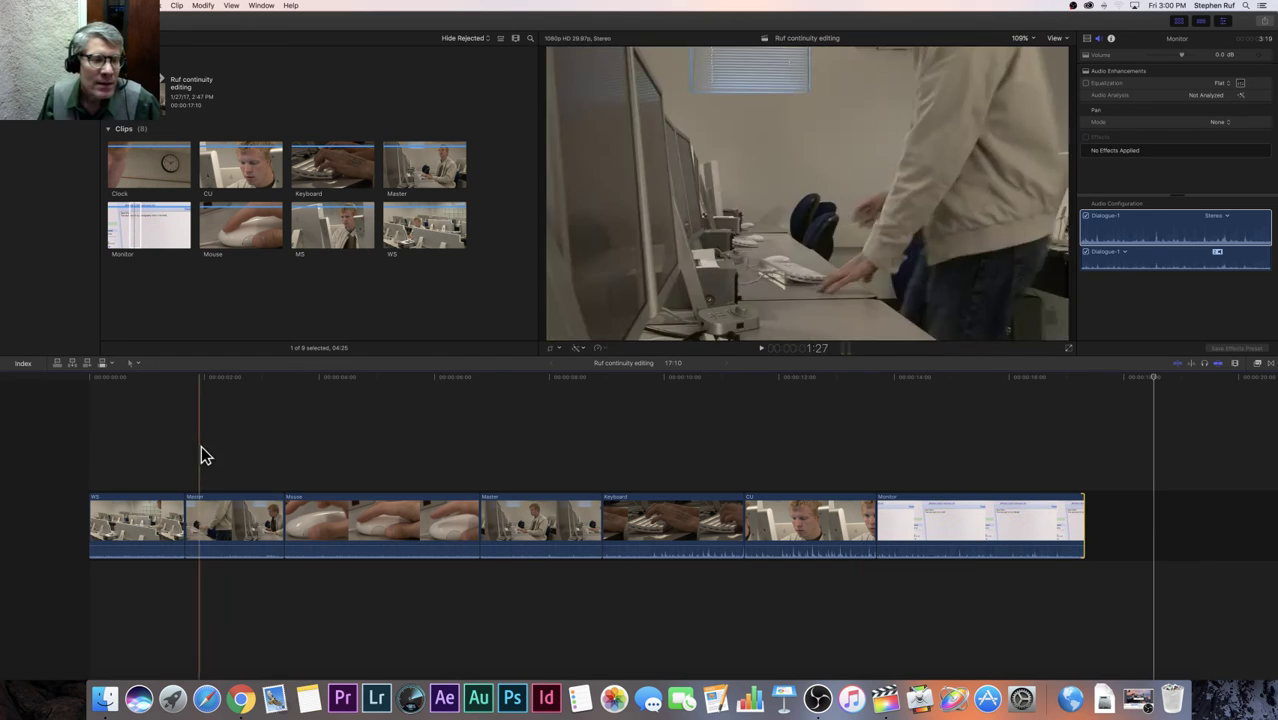
# - Add a Cross Dissolve transition at the start of the WS clip and play the opening fade-in twice
pyautogui.click(1271, 364)
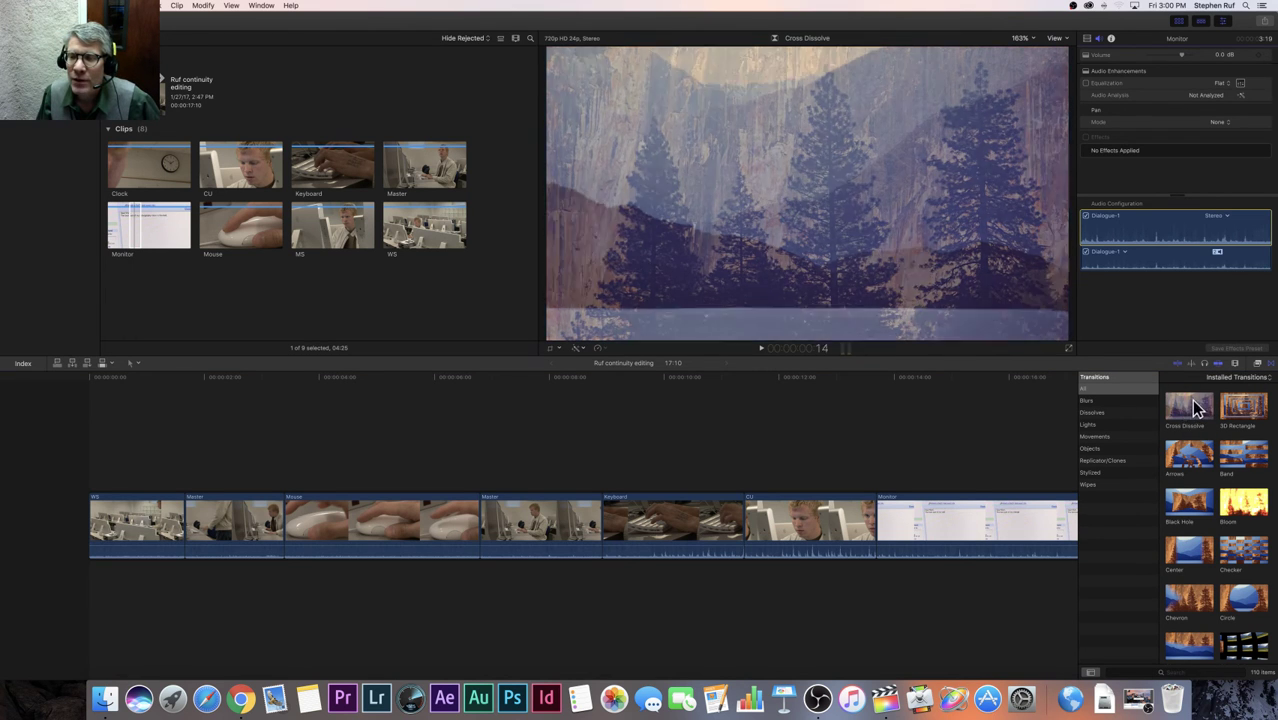
pyautogui.moveTo(1190, 412); pyautogui.dragTo(73, 523)
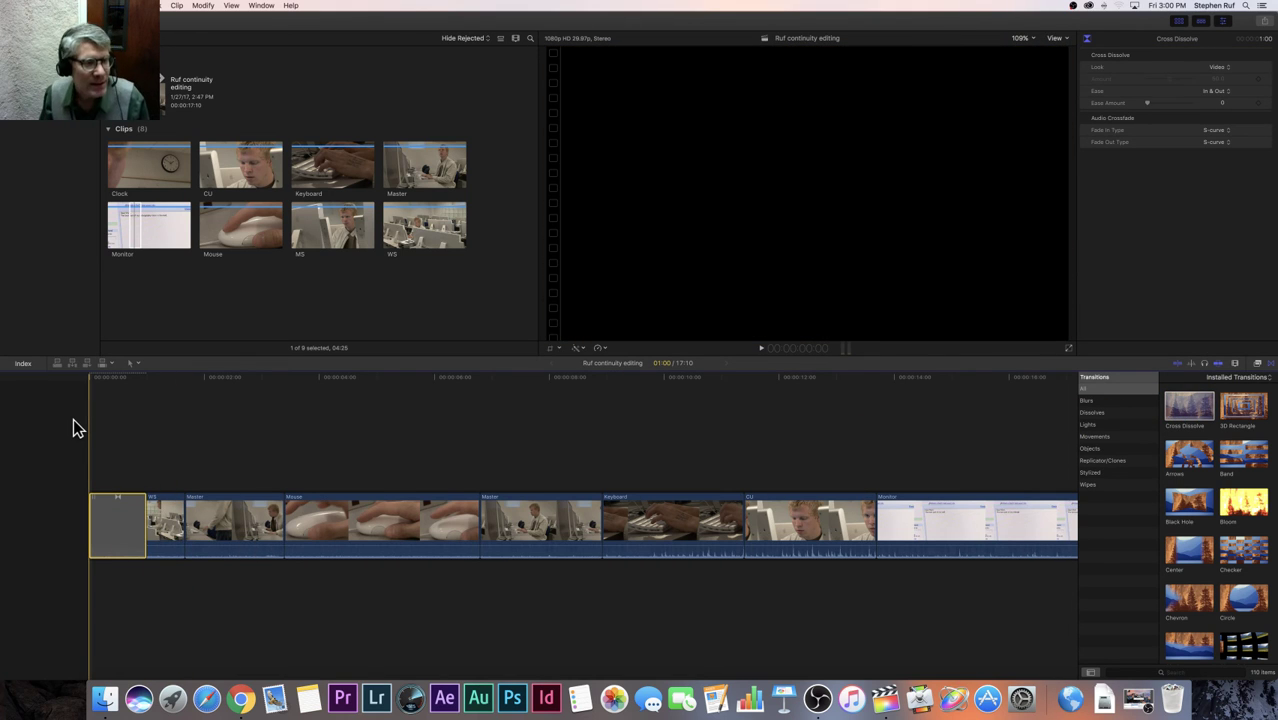
pyautogui.press('space')
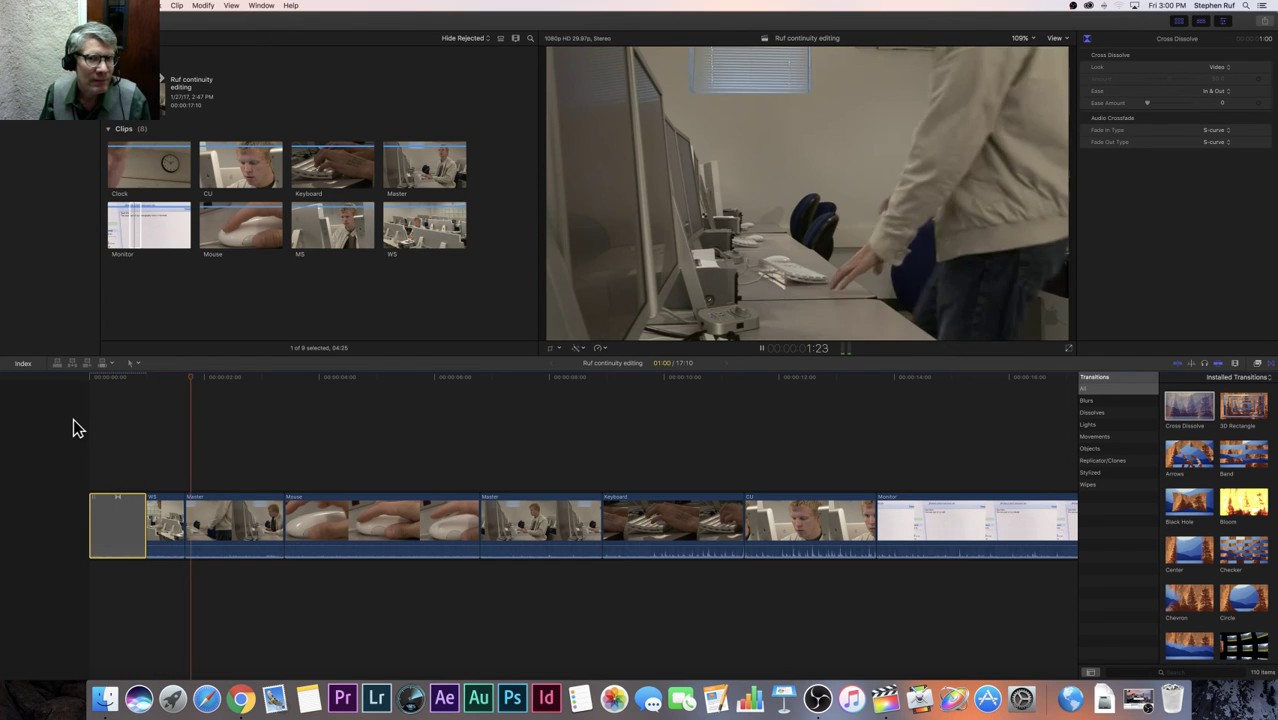
pyautogui.press('space')
pyautogui.click(89, 380)
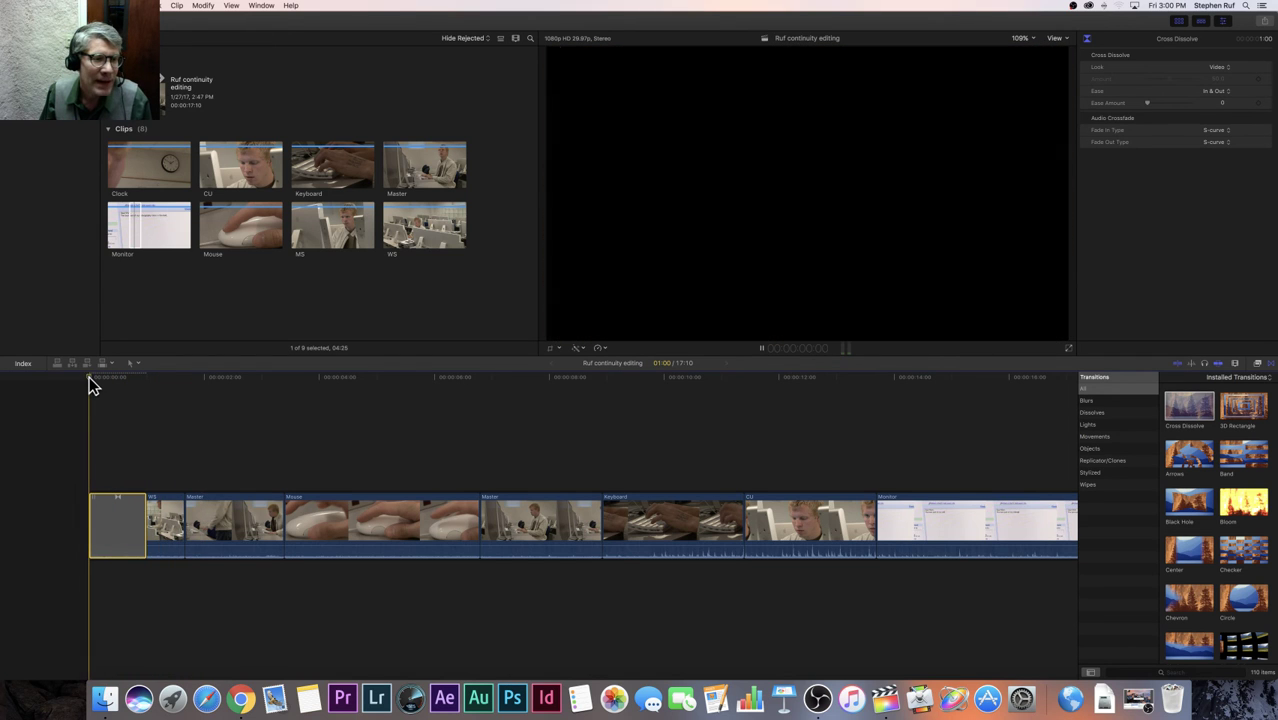
pyautogui.press('space')
pyautogui.press('space')
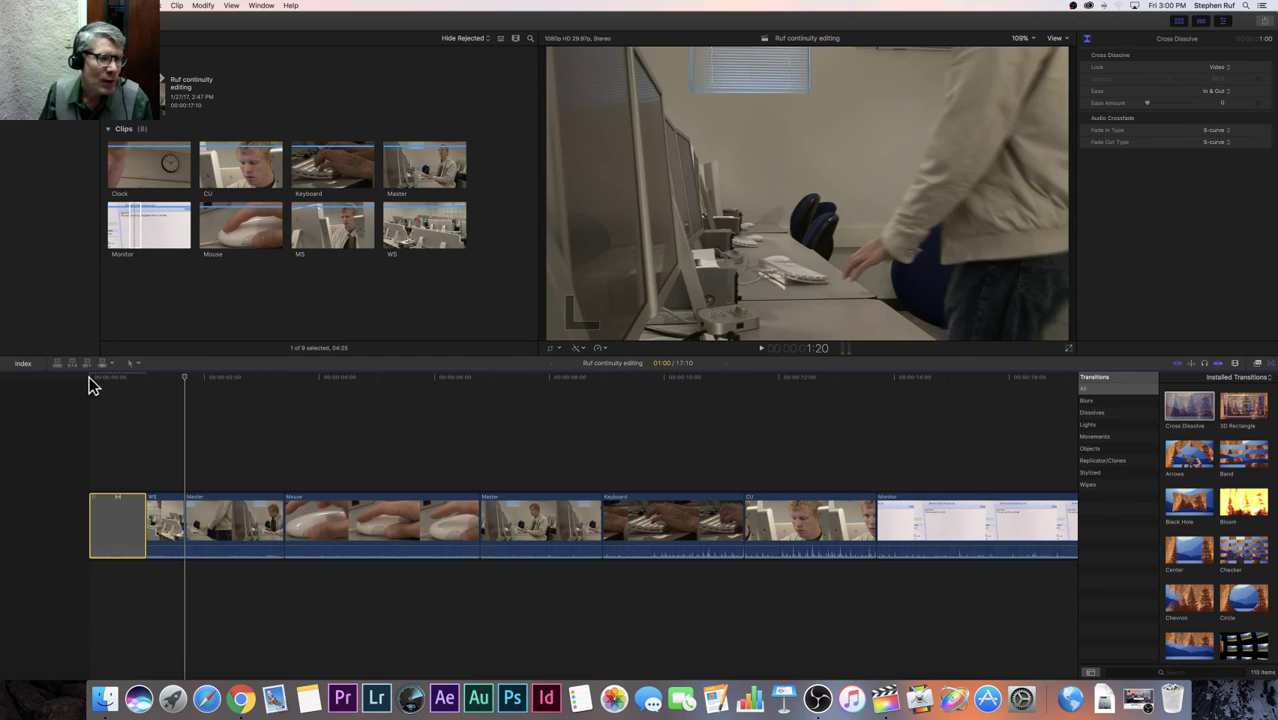
# - Shorten the opening Cross Dissolve to 22 frames and play the start of the sequence
pyautogui.moveTo(140, 520); pyautogui.dragTo(127, 520)
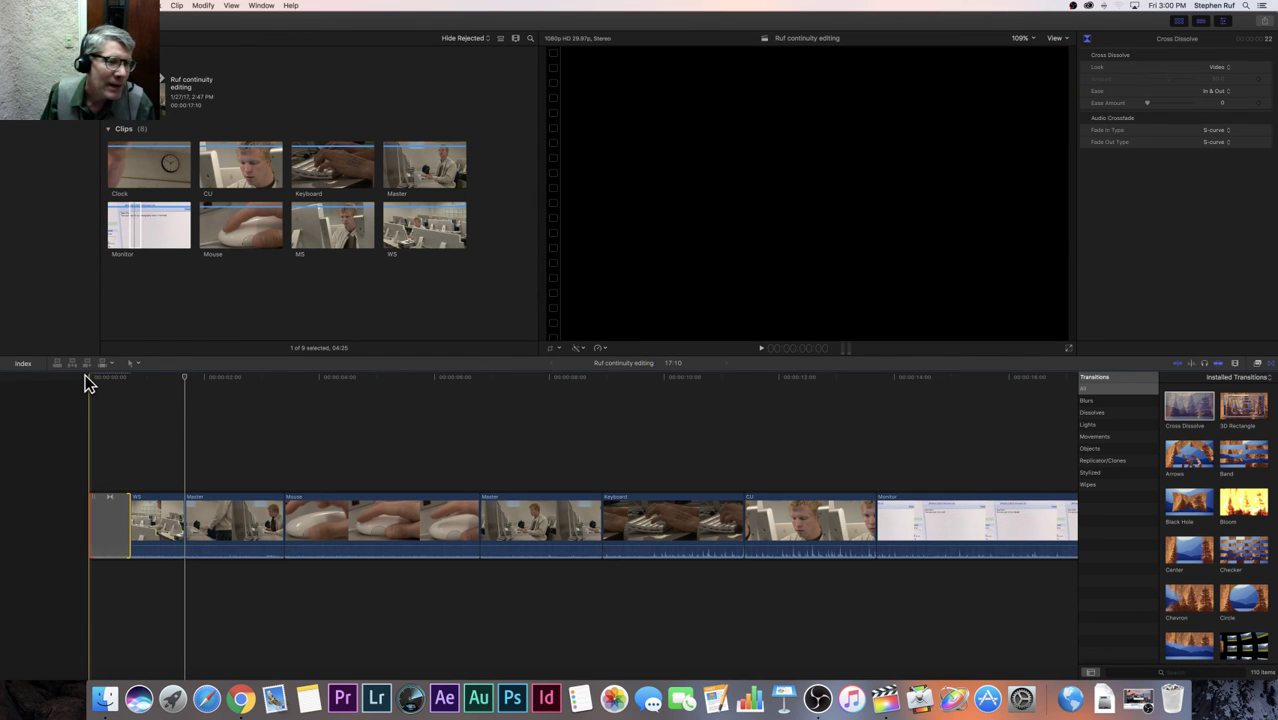
pyautogui.click(89, 376)
pyautogui.press('space')
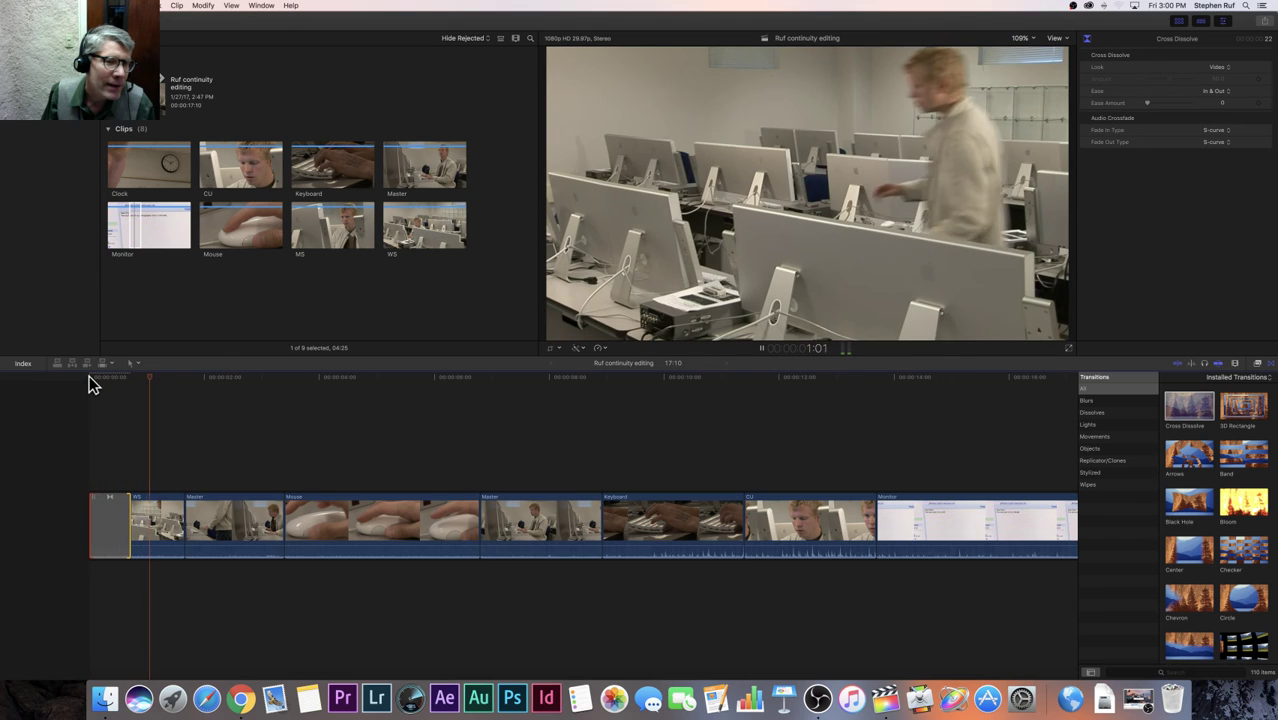
pyautogui.press('space')
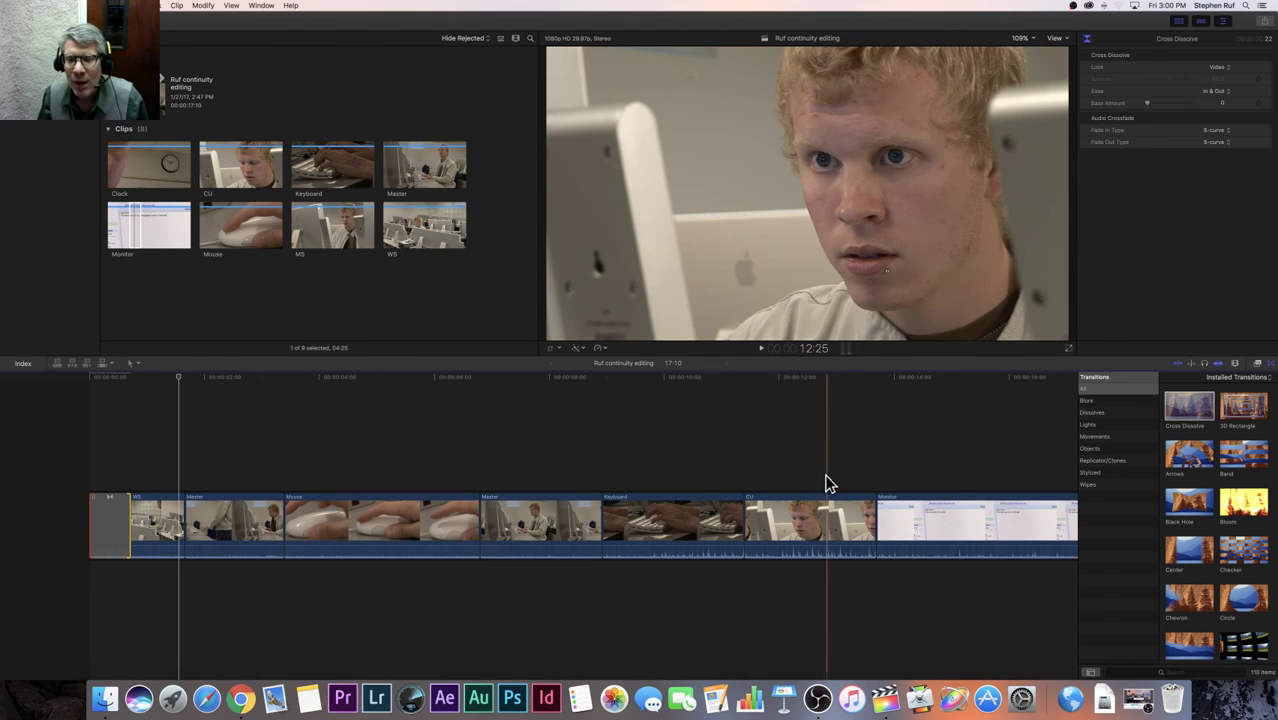
# - Add a Cross Dissolve transition at the end of the Monitor clip and play the closing fade-out
pyautogui.hscroll(5, 820, 477)
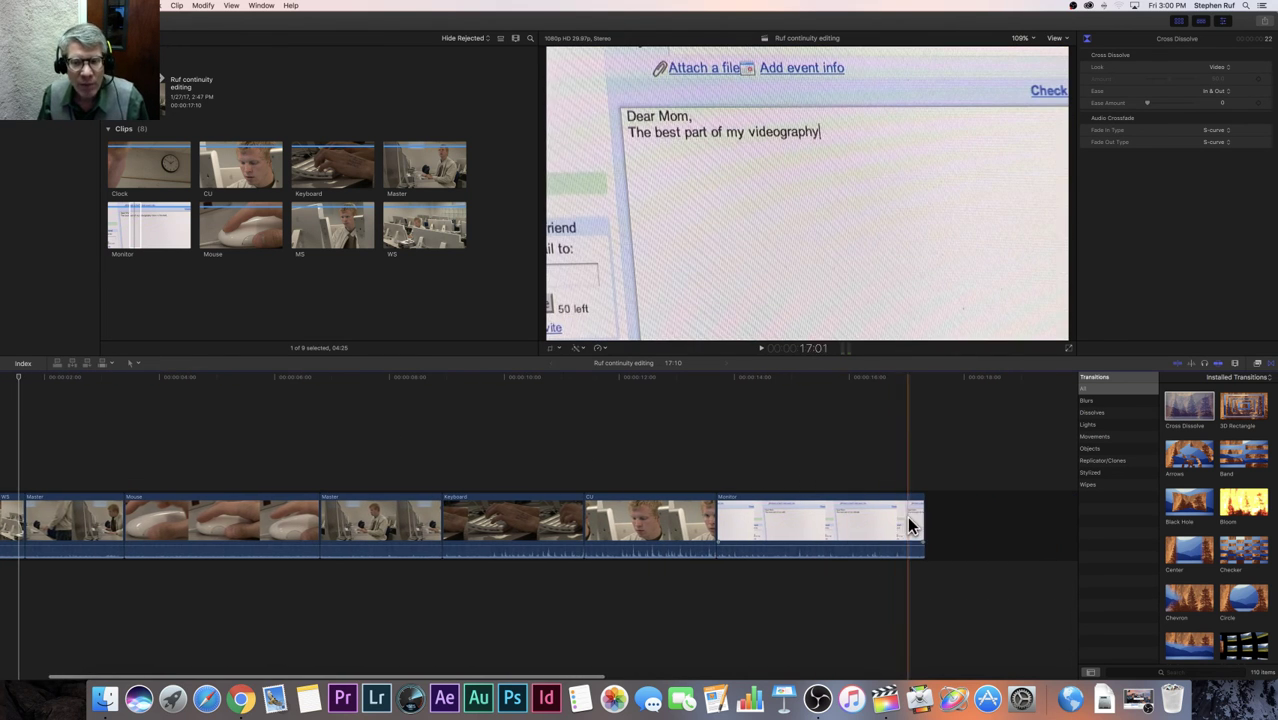
pyautogui.moveTo(1172, 418); pyautogui.dragTo(880, 530)
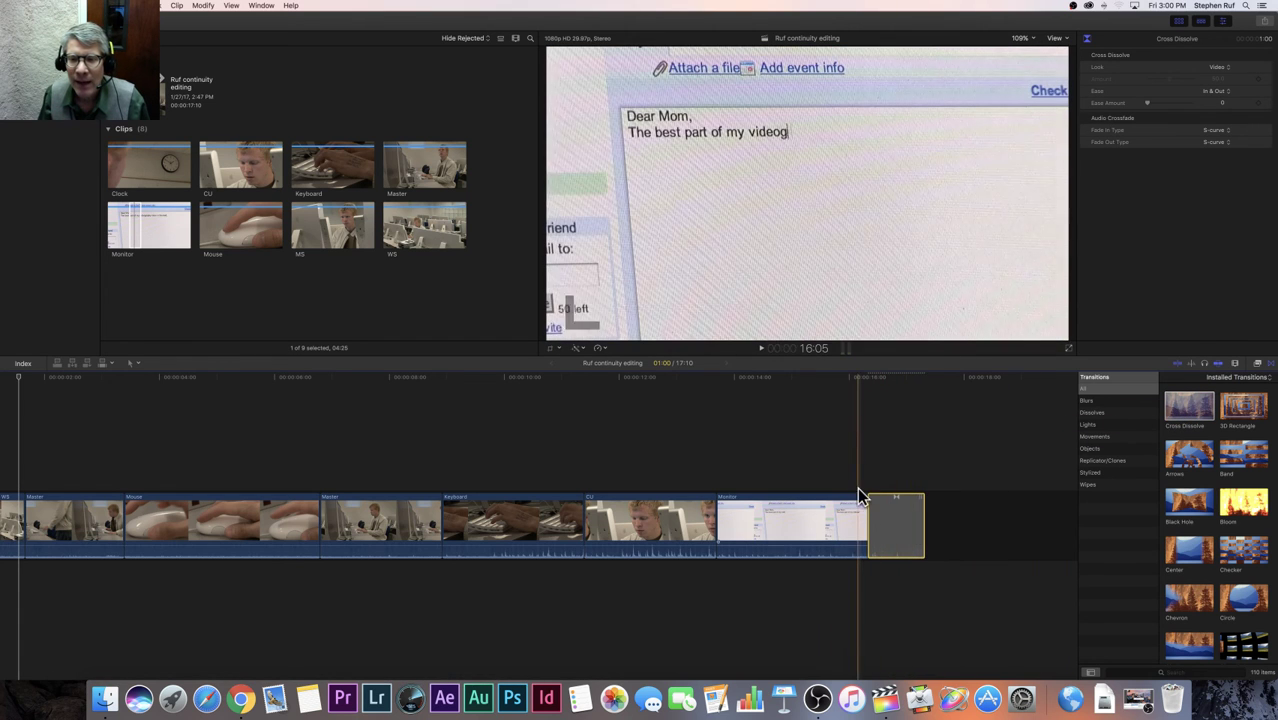
pyautogui.press('/')
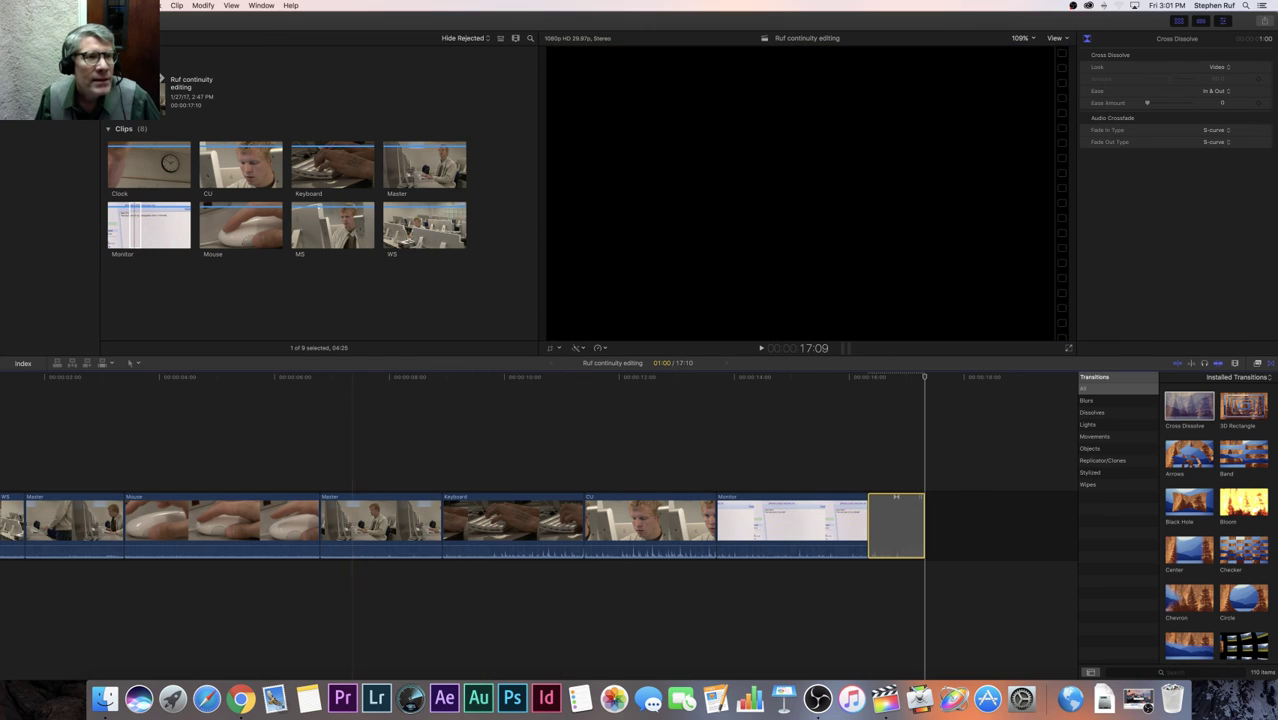
# - Start a Master File export of the project and keep its format set to Video and Audio
pyautogui.click(146, 5)
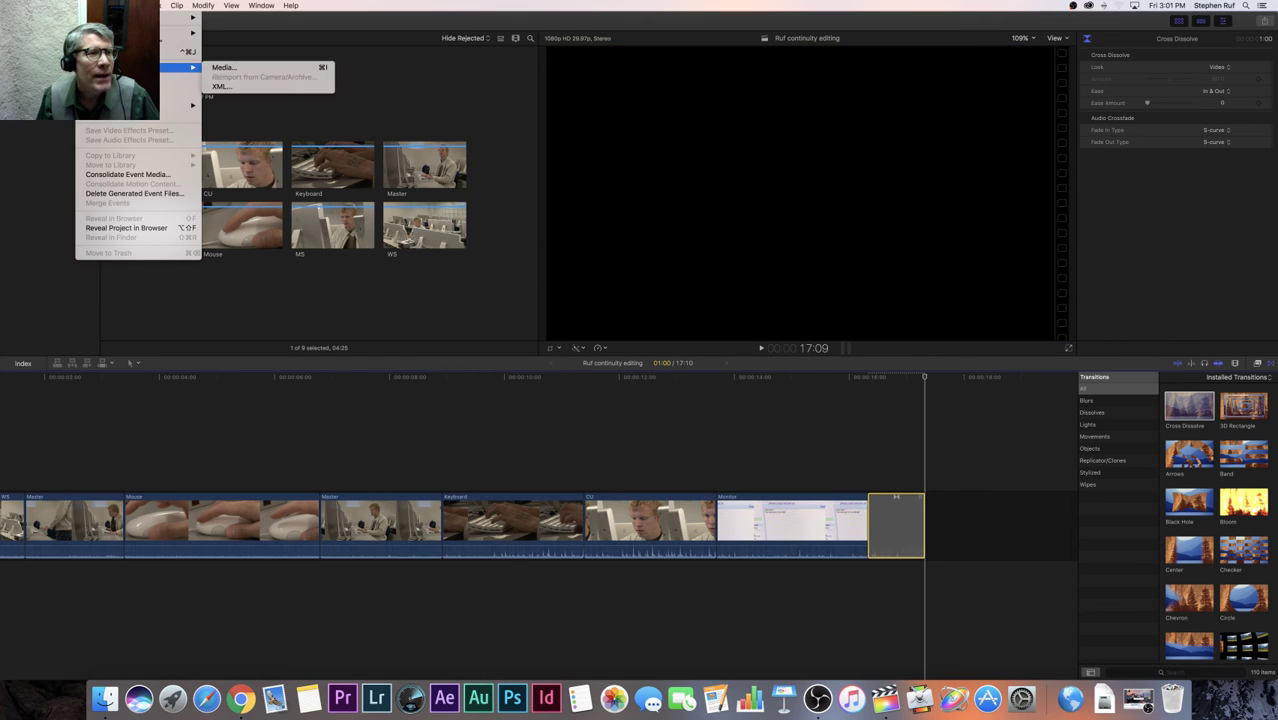
pyautogui.moveTo(107, 5)
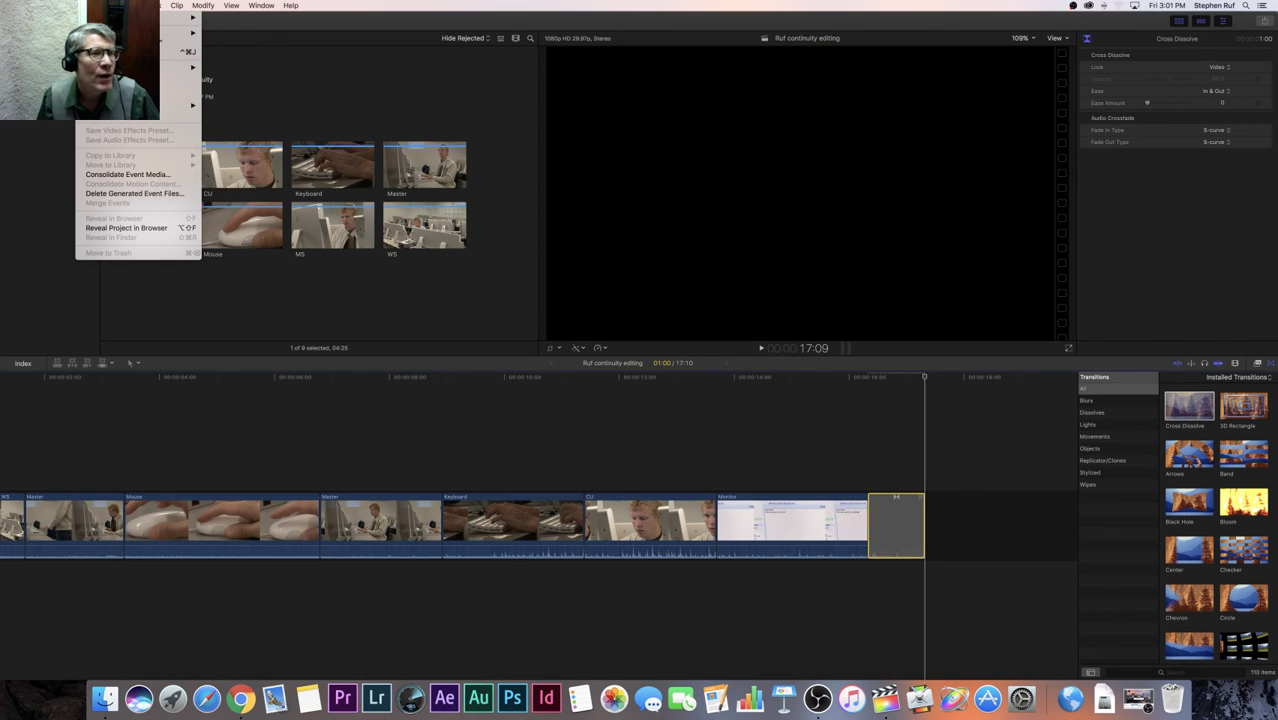
pyautogui.moveTo(125, 106)
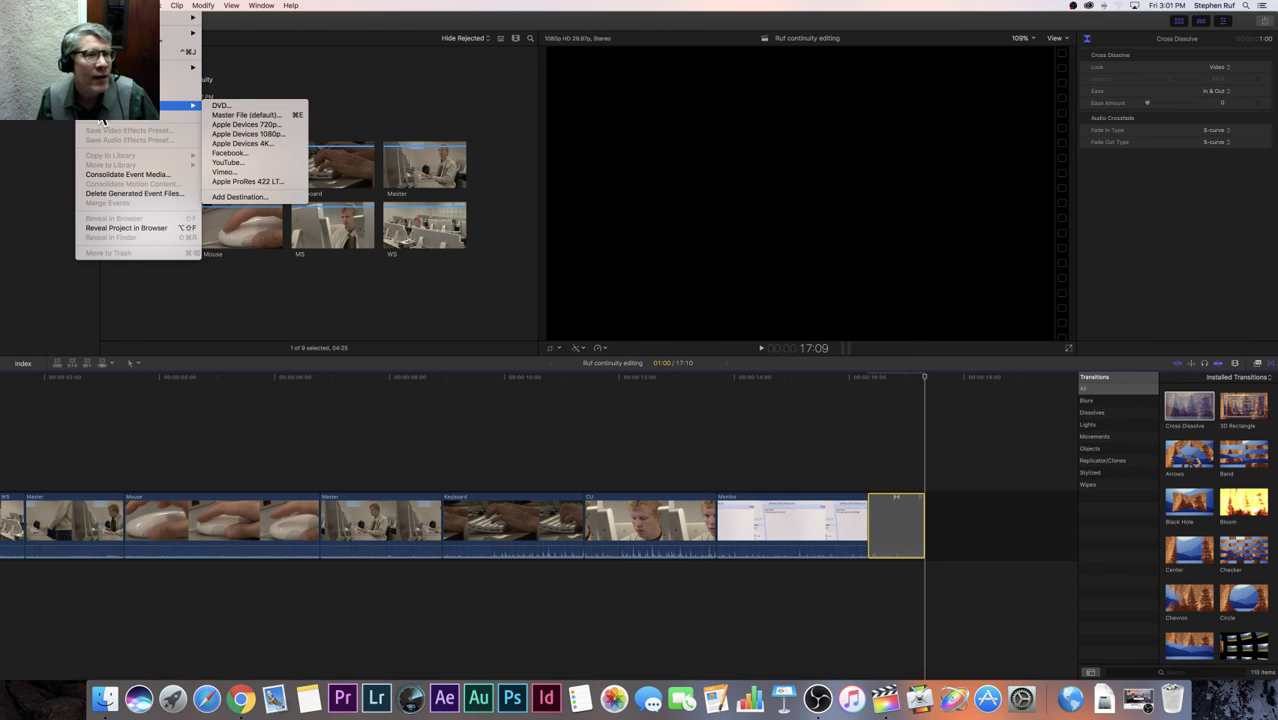
pyautogui.click(247, 114)
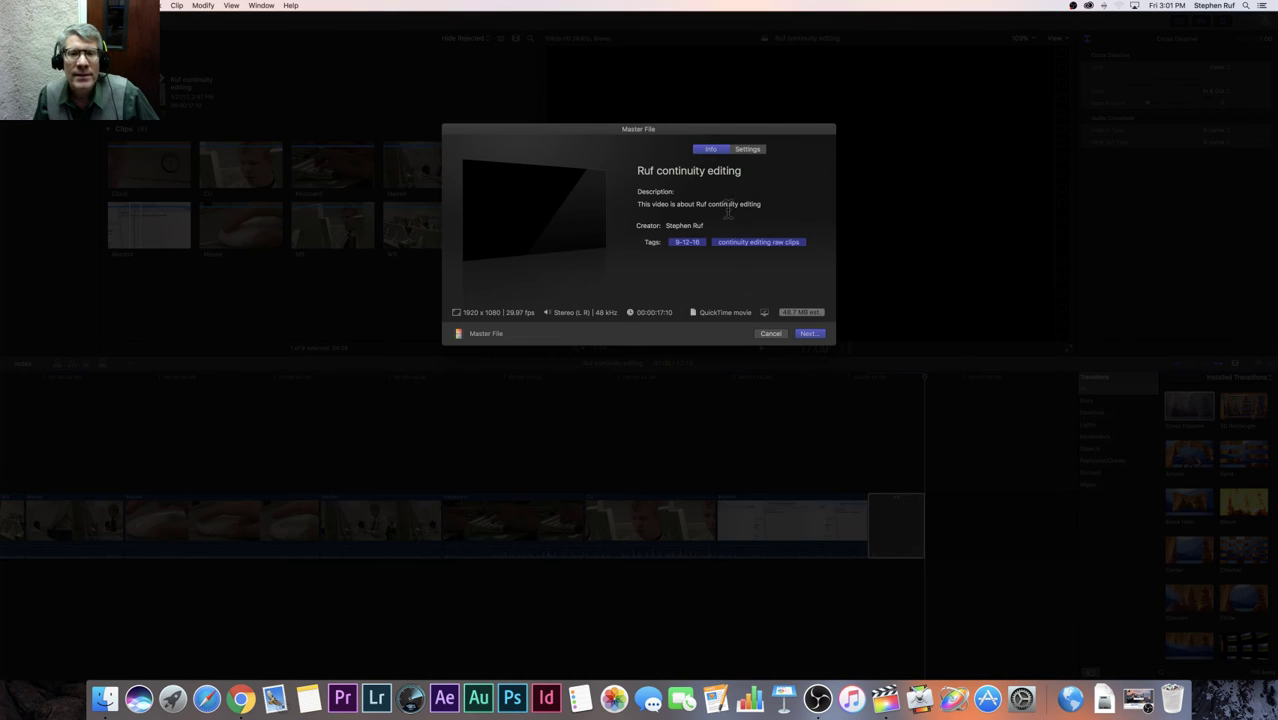
pyautogui.click(749, 150)
pyautogui.click(746, 193)
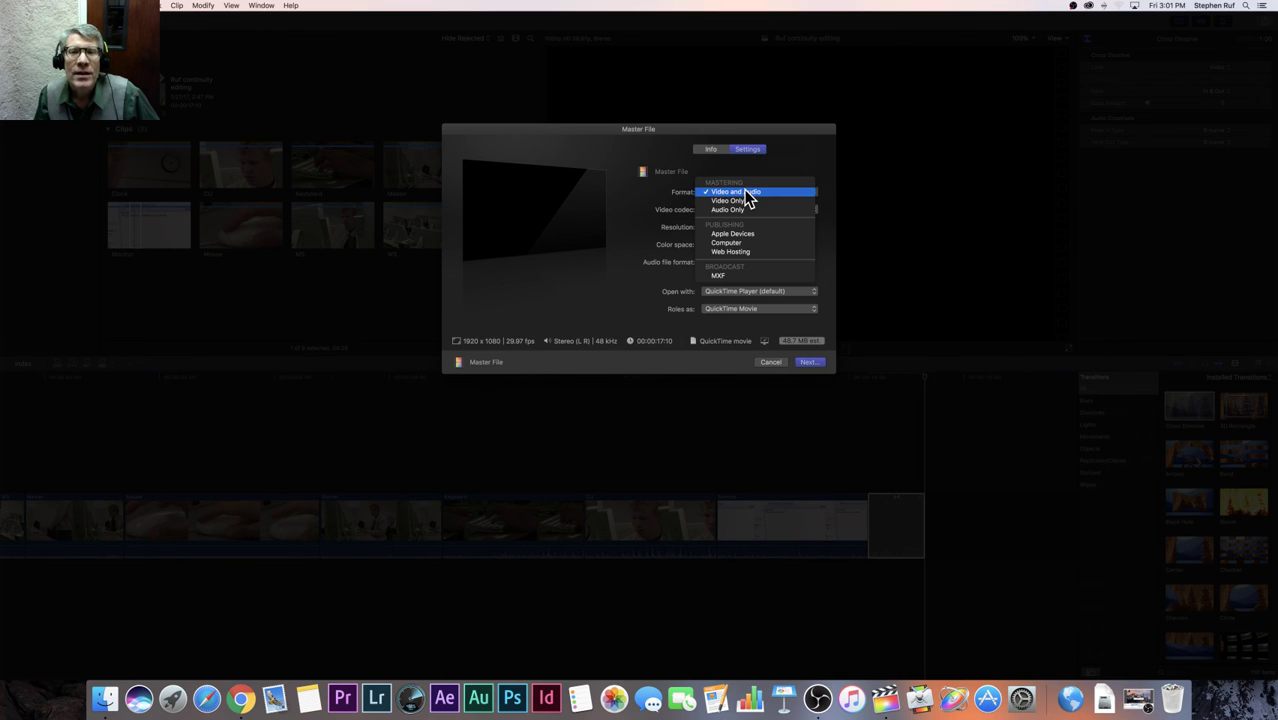
pyautogui.click(748, 193)
# - Try the Apple ProRes 422 video codec for the export to compare the estimated file size, and return to H.264
pyautogui.click(703, 210)
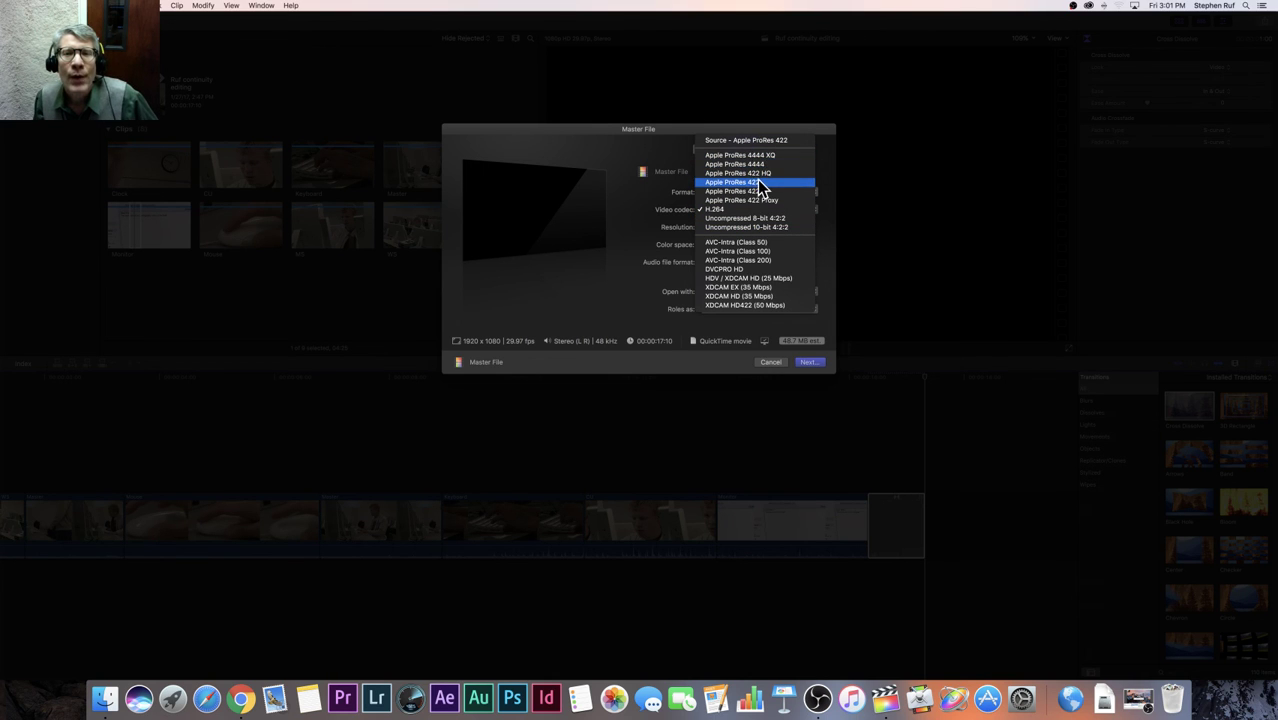
pyautogui.click(760, 183)
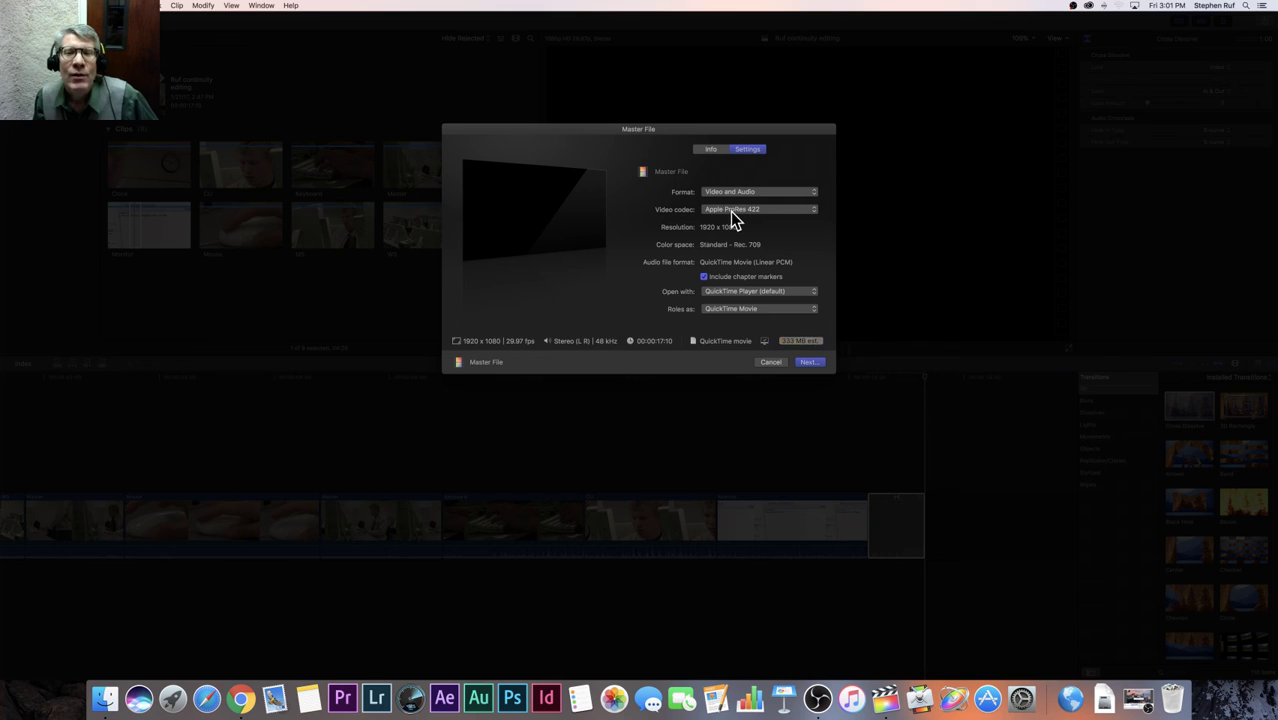
pyautogui.click(731, 213)
pyautogui.click(731, 238)
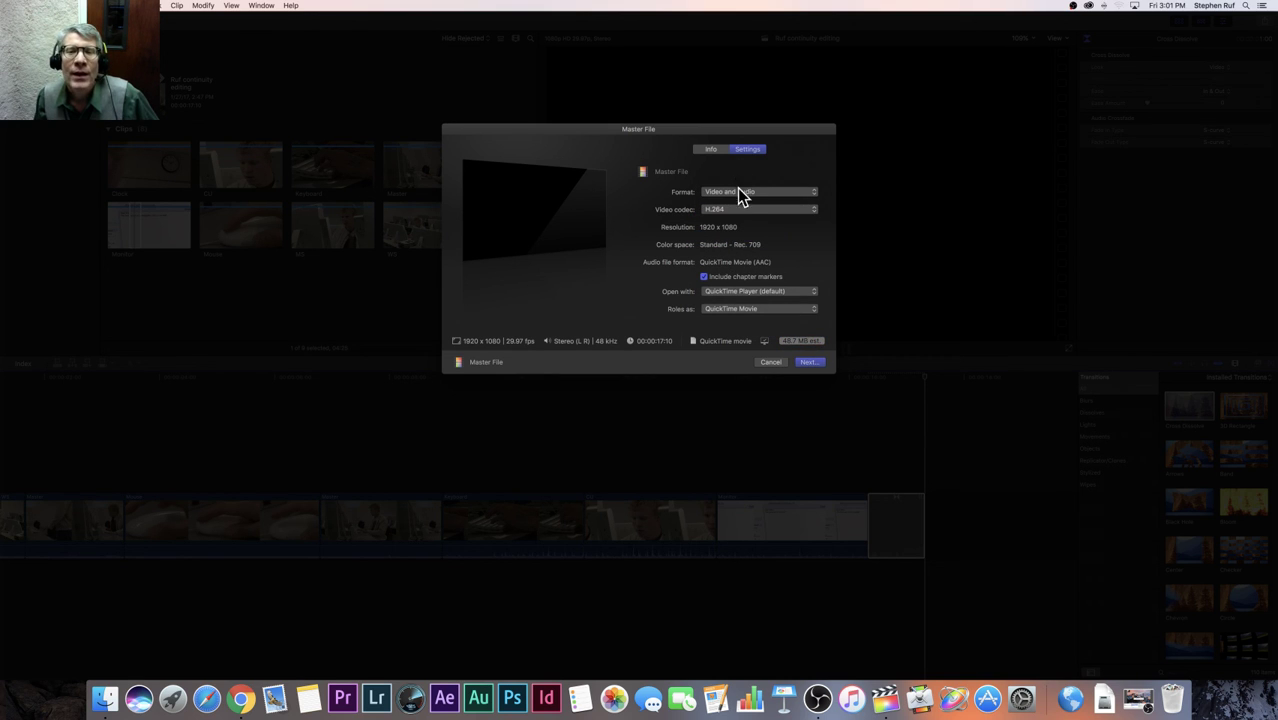
pyautogui.click(737, 209)
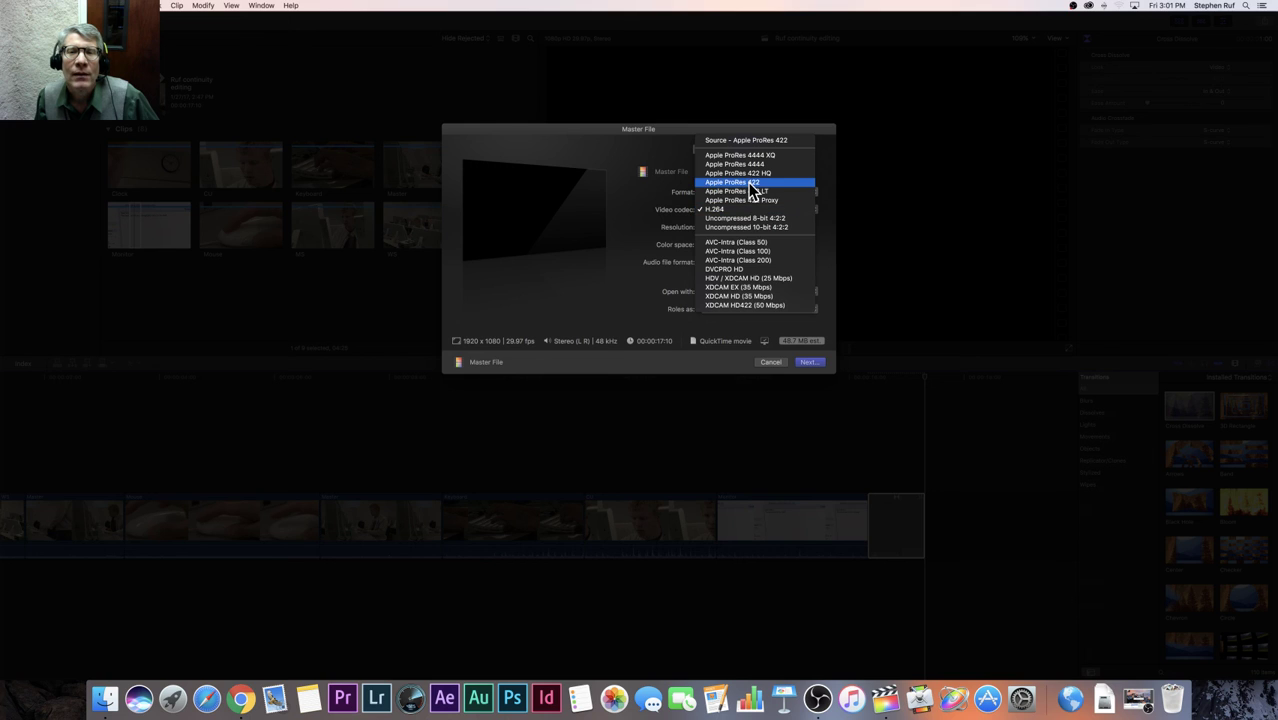
pyautogui.click(752, 183)
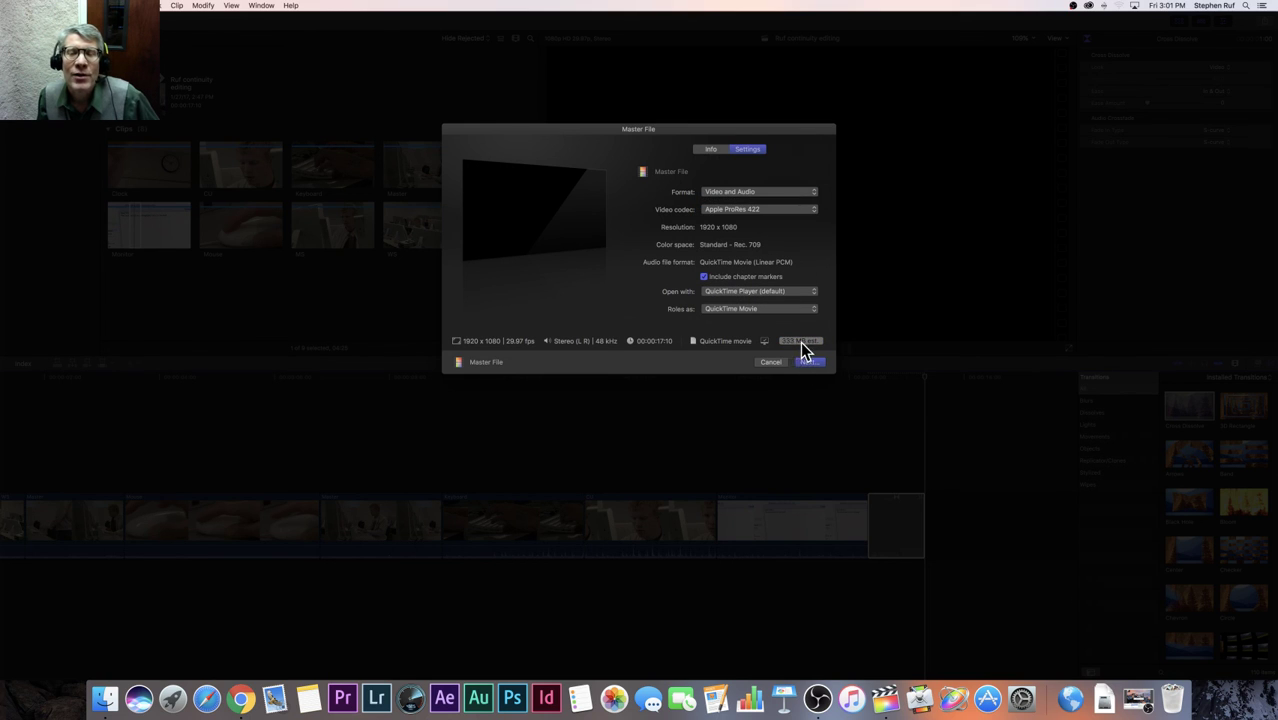
pyautogui.click(731, 210)
pyautogui.click(718, 236)
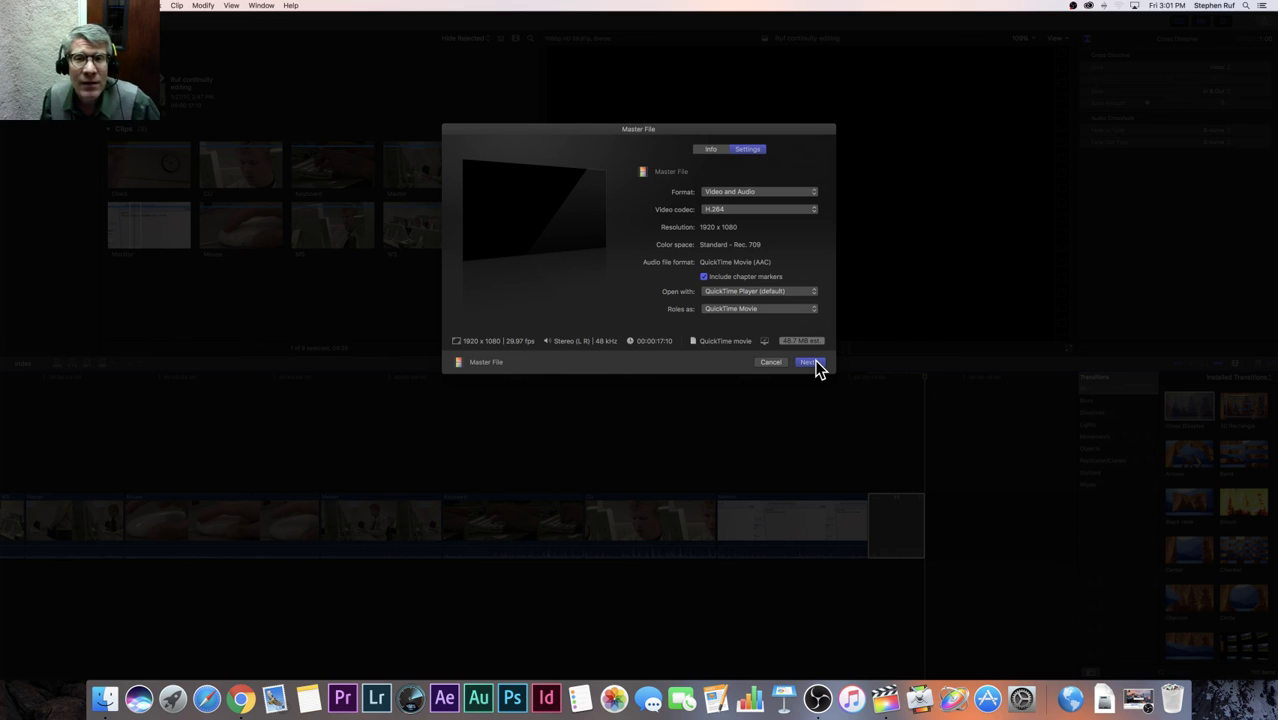
# - Export the master file to the Desktop, keeping the project's name as the file name
pyautogui.click(811, 363)
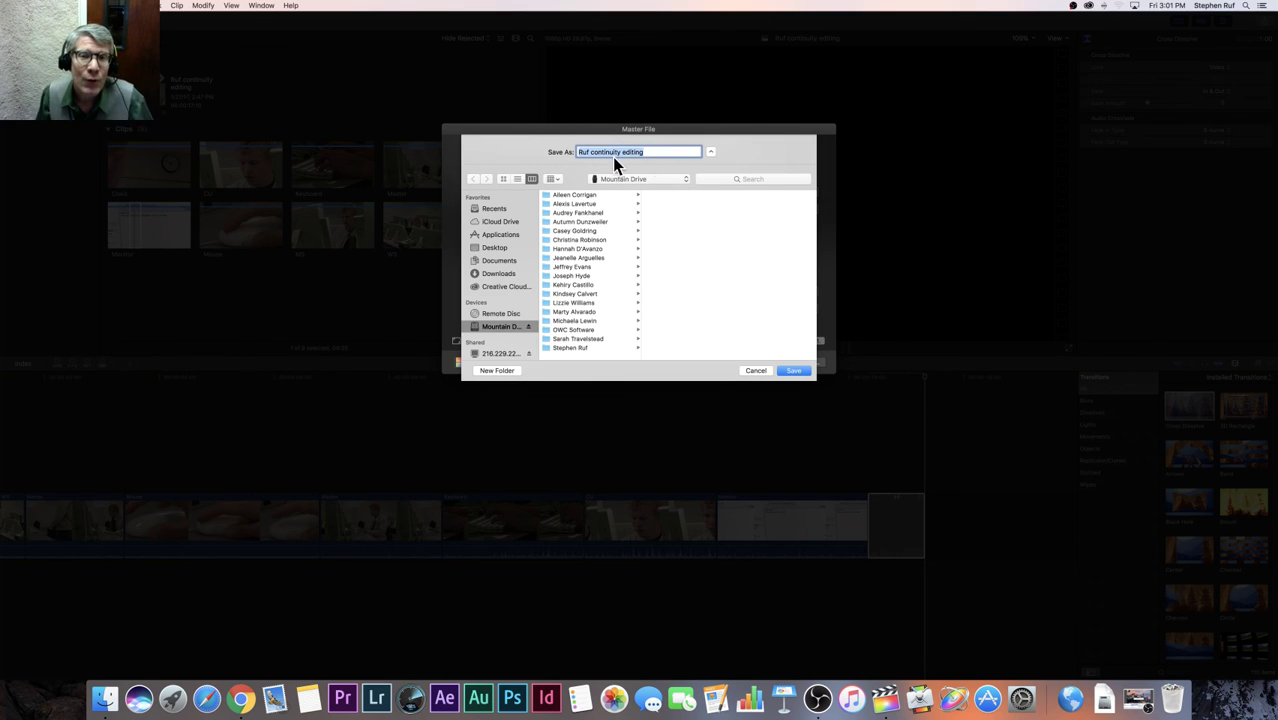
pyautogui.click(516, 250)
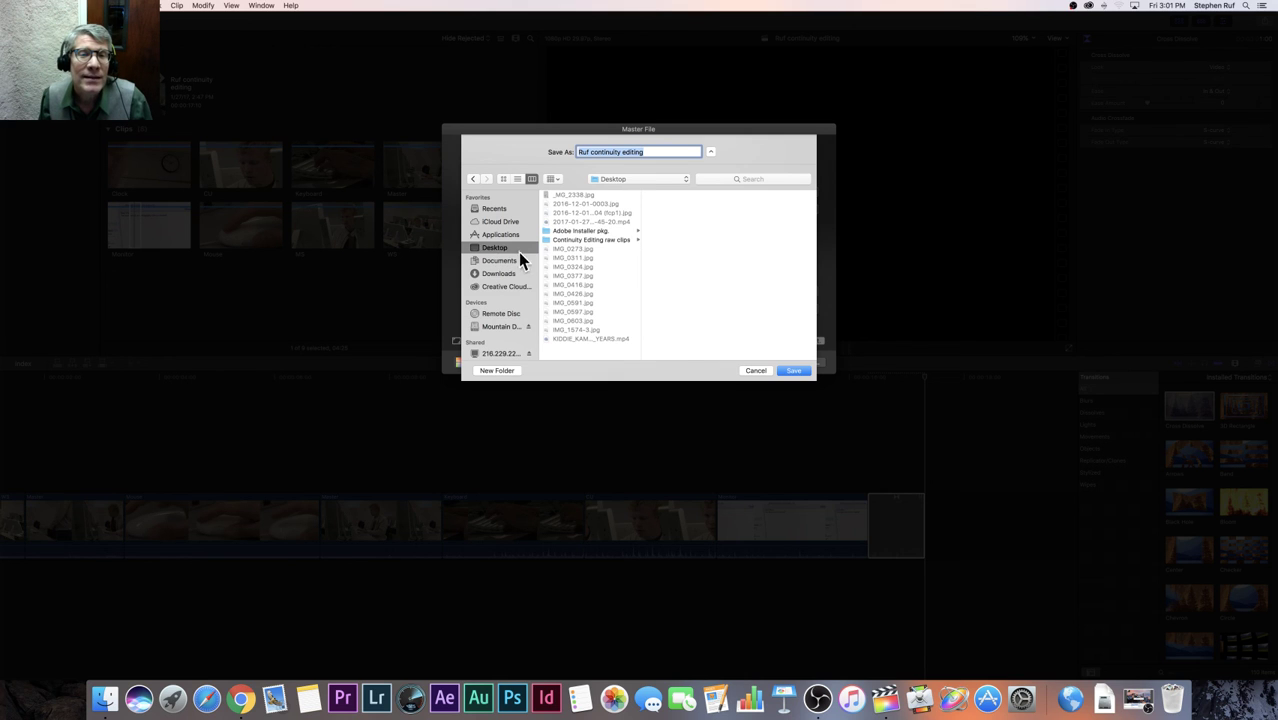
pyautogui.click(794, 371)
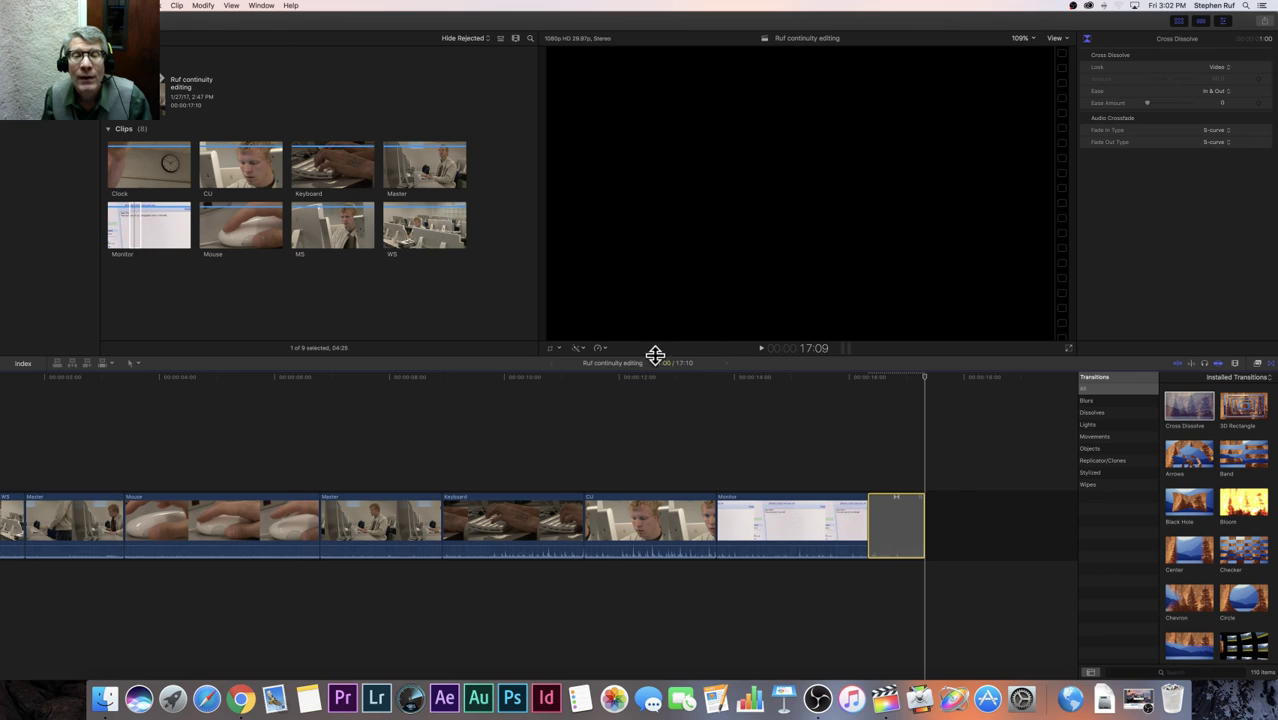
pyautogui.click(601, 349)
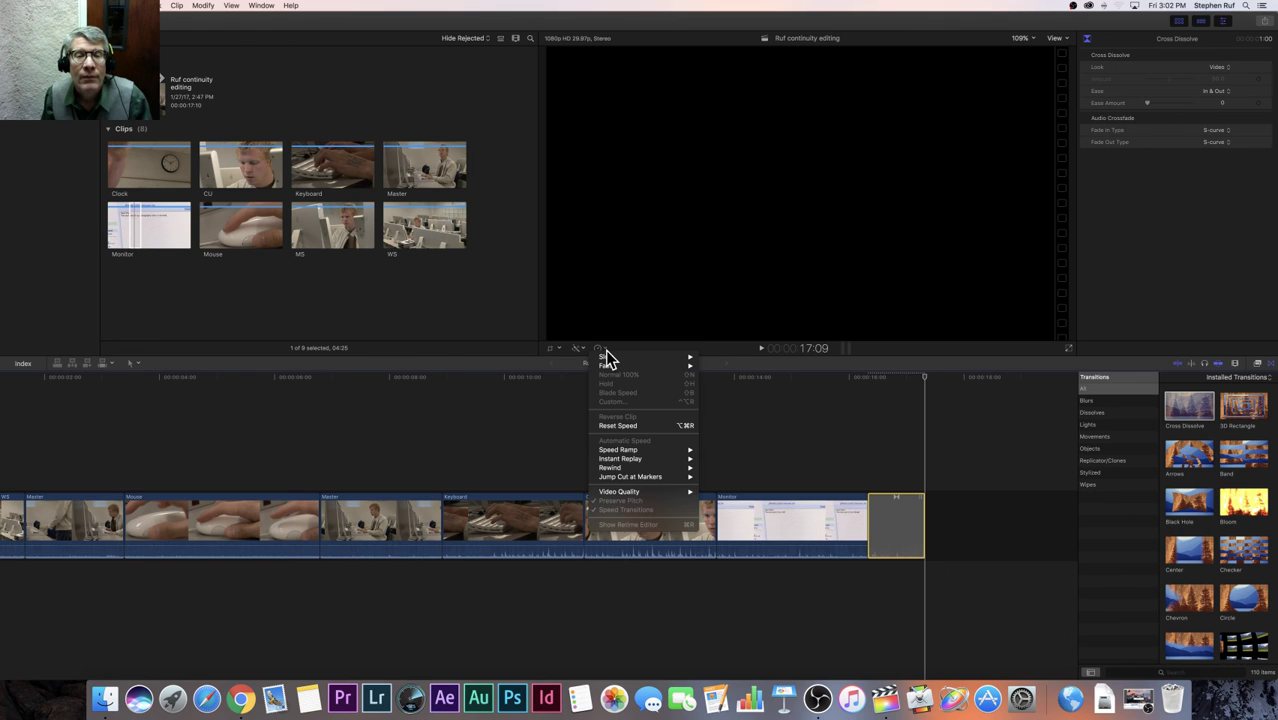
pyautogui.click(601, 350)
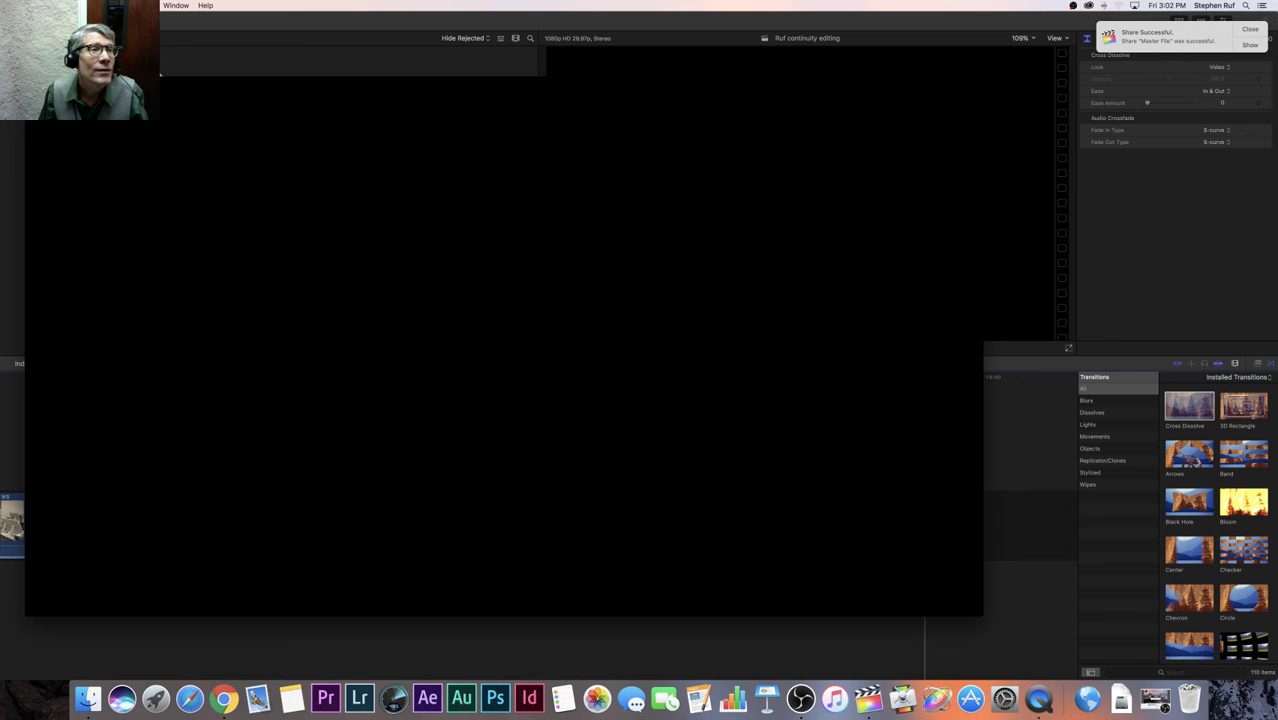
# - Uncover the desktop, shift the exported movie file to a free spot, and open its file information
pyautogui.click(16, 20)
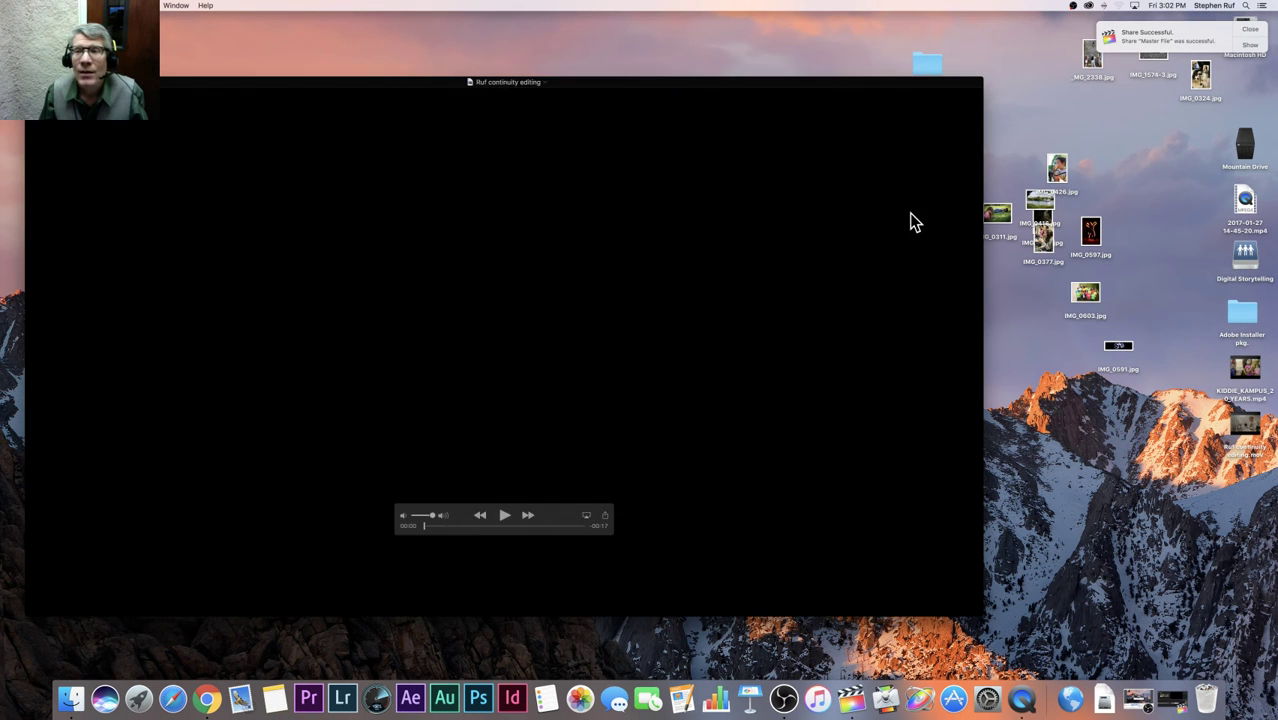
pyautogui.moveTo(845, 83); pyautogui.dragTo(708, 74)
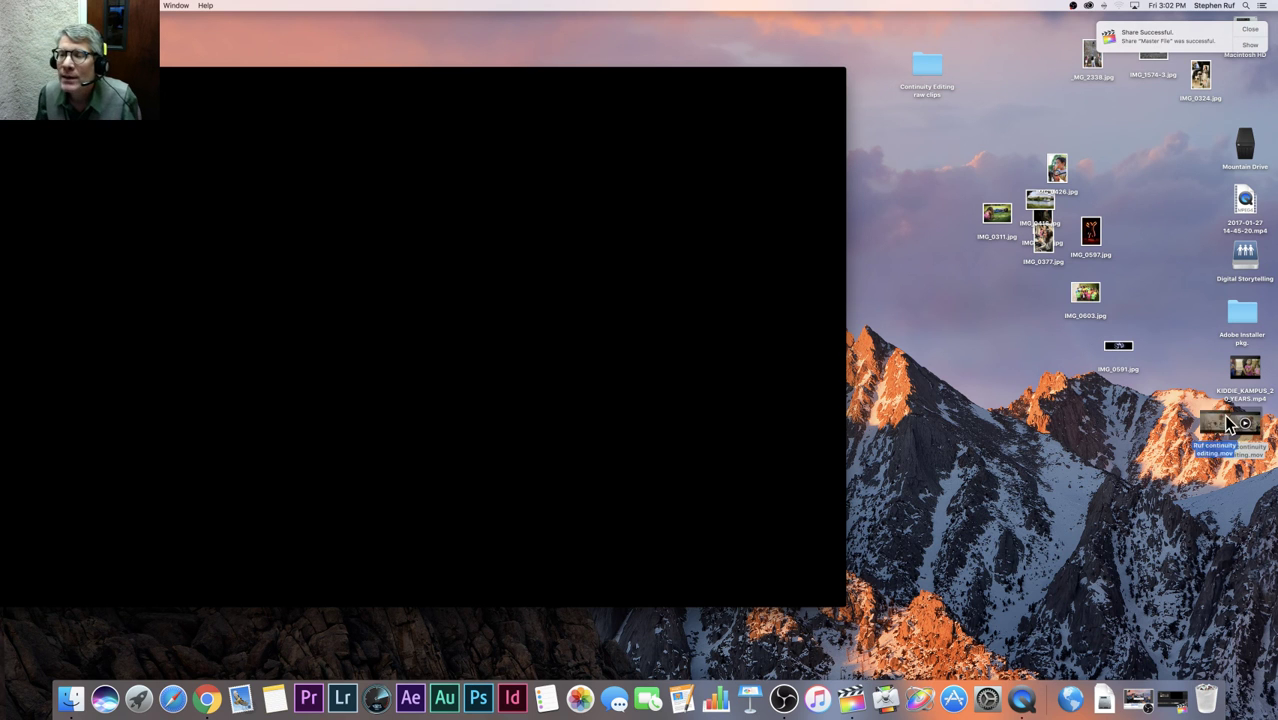
pyautogui.moveTo(1247, 426); pyautogui.dragTo(1160, 422)
pyautogui.rightClick(1160, 420)
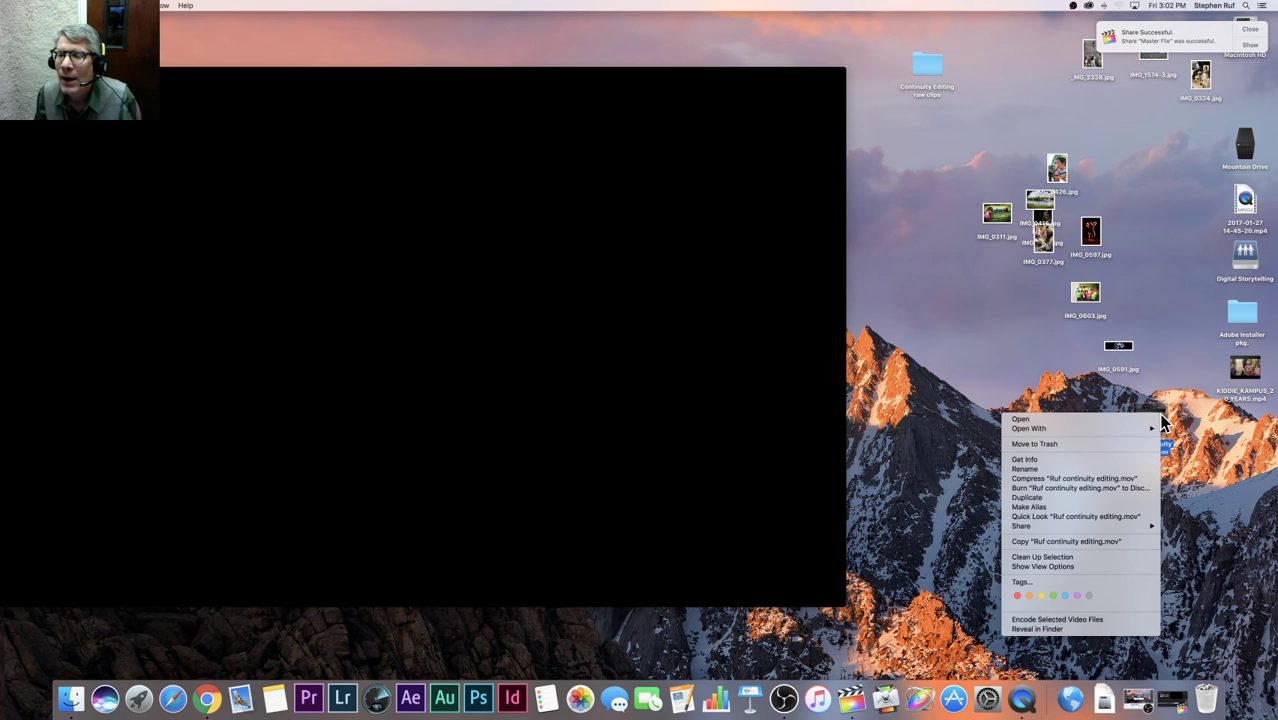
pyautogui.click(1124, 461)
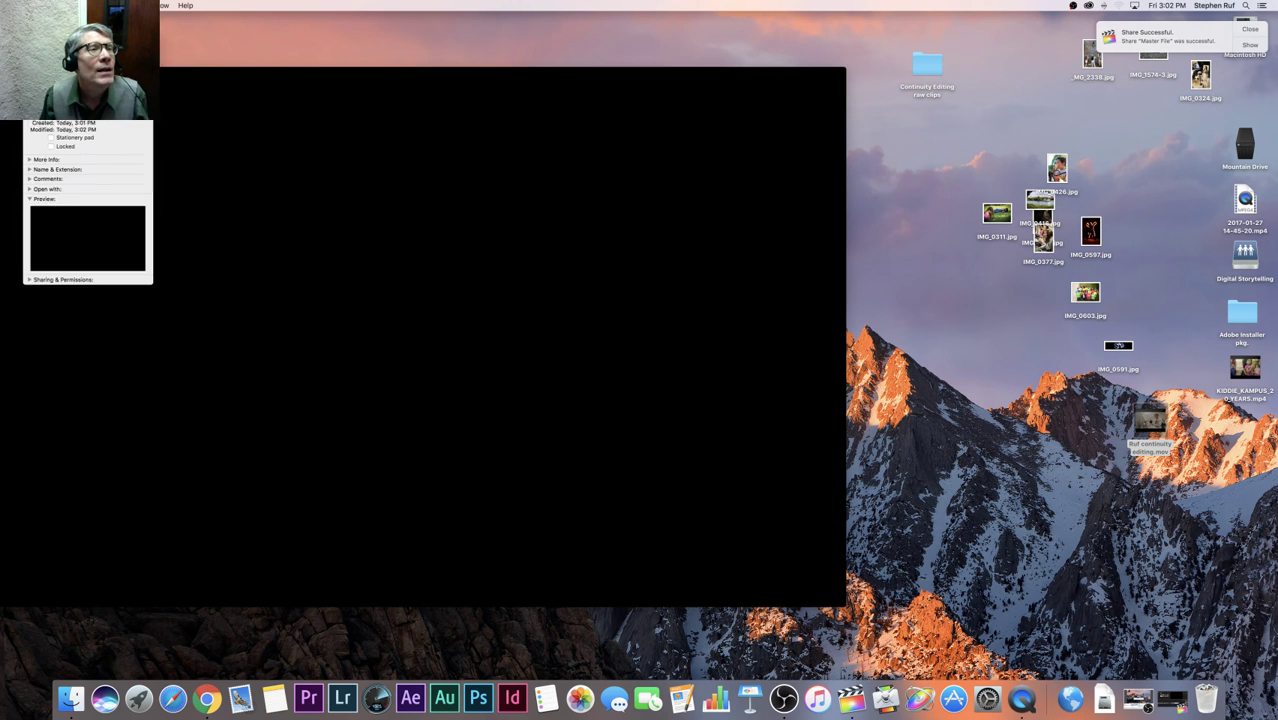
# - Play the first seconds of the exported movie in QuickTime Player, pause it, and close the player window
pyautogui.click(354, 474)
pyautogui.click(369, 507)
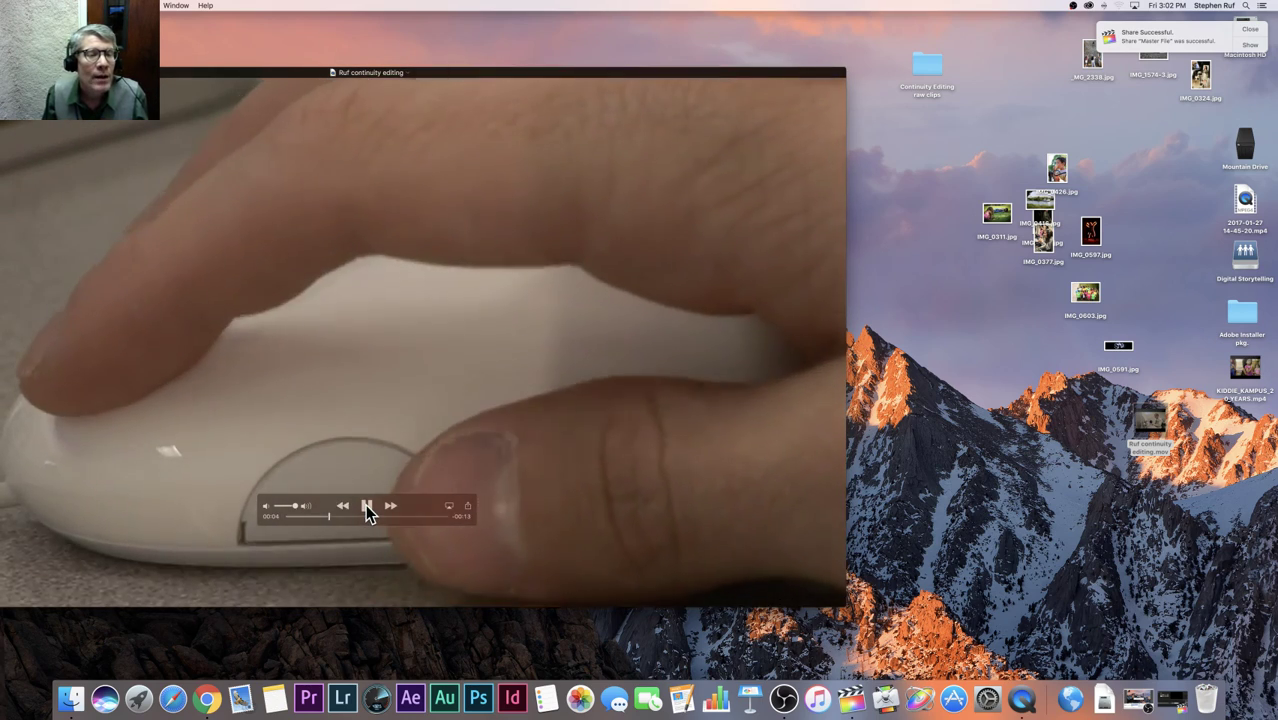
pyautogui.click(367, 507)
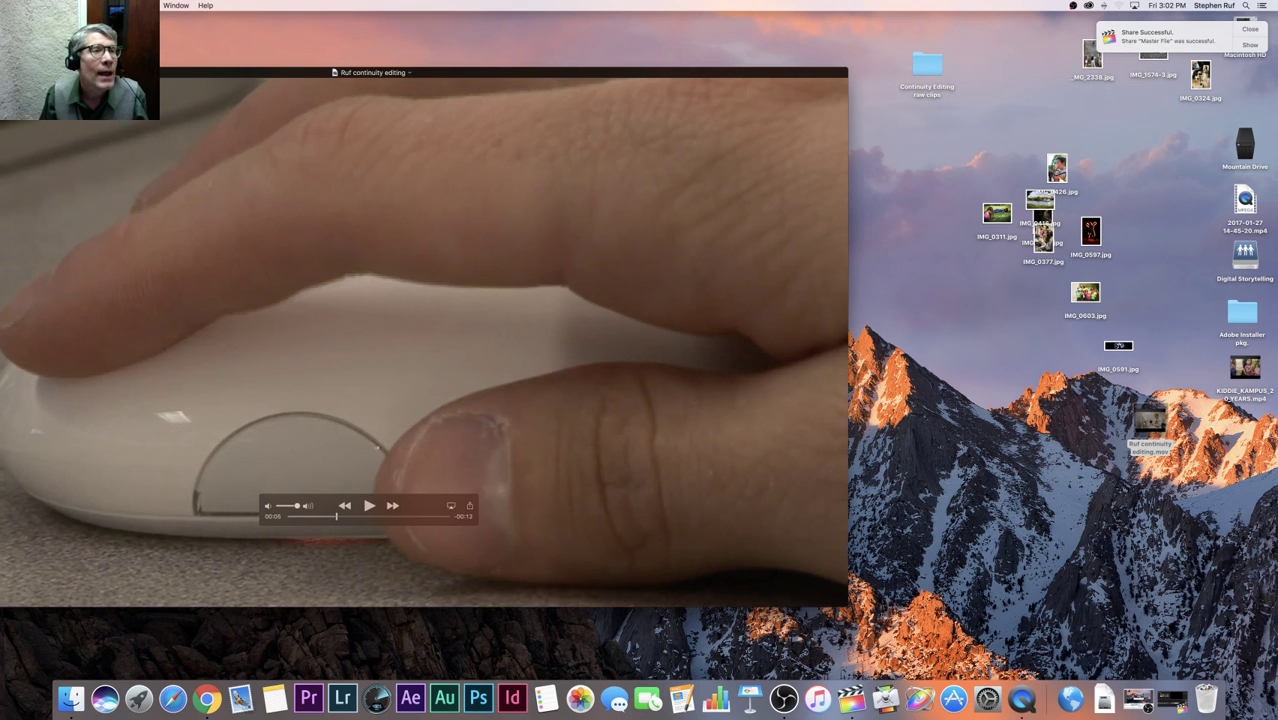
pyautogui.moveTo(66, 72); pyautogui.dragTo(270, 59)
pyautogui.click(101, 59)
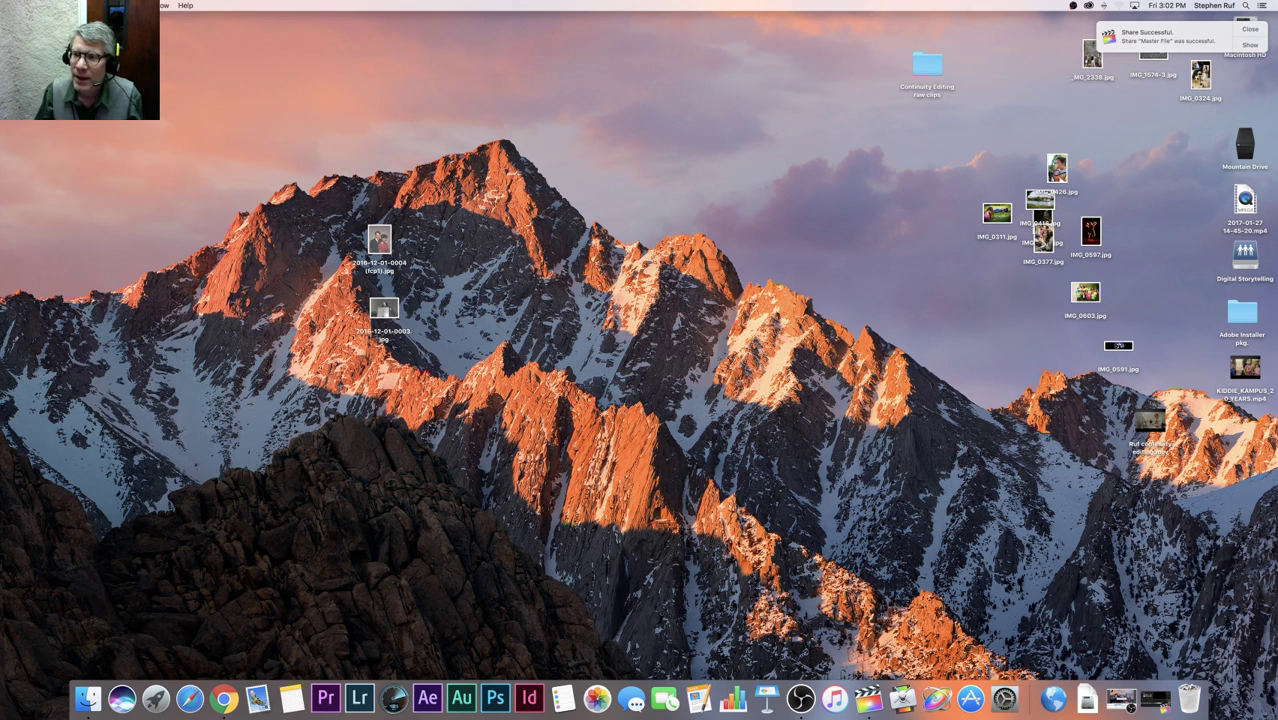
# - Open the Digital Storytelling server volume in a Finder window
pyautogui.click(133, 5)
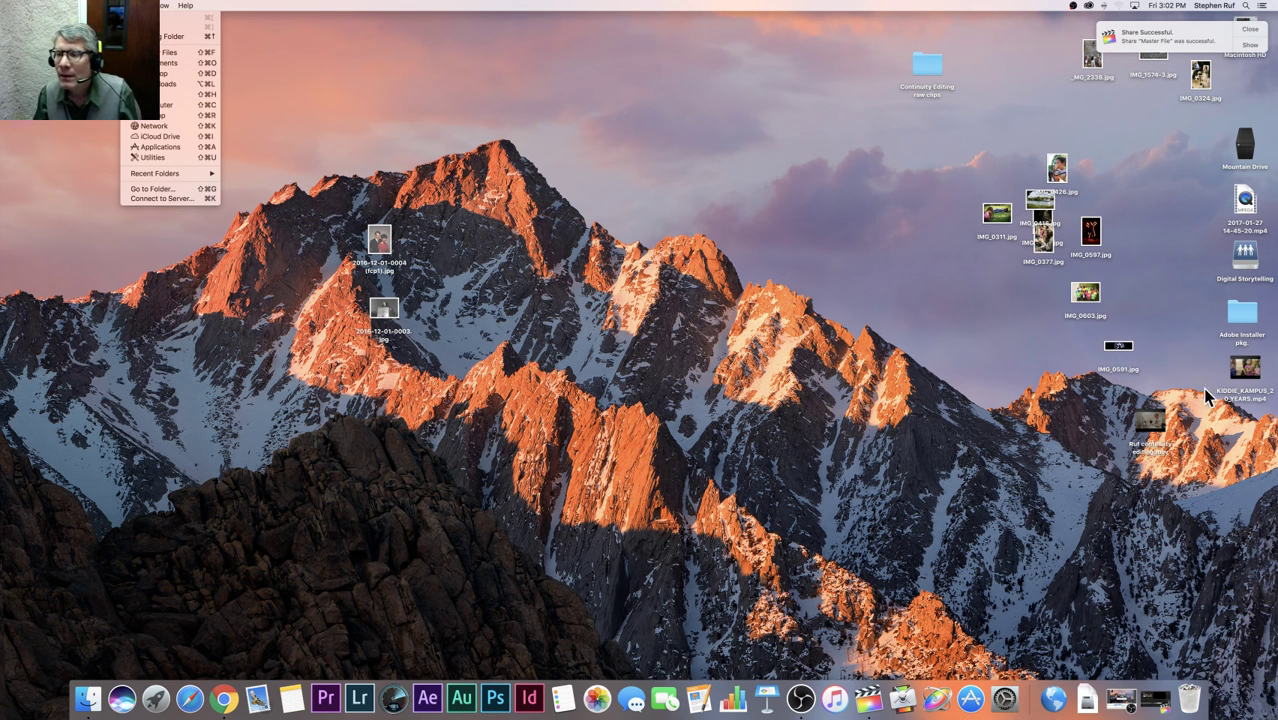
pyautogui.click(1248, 258)
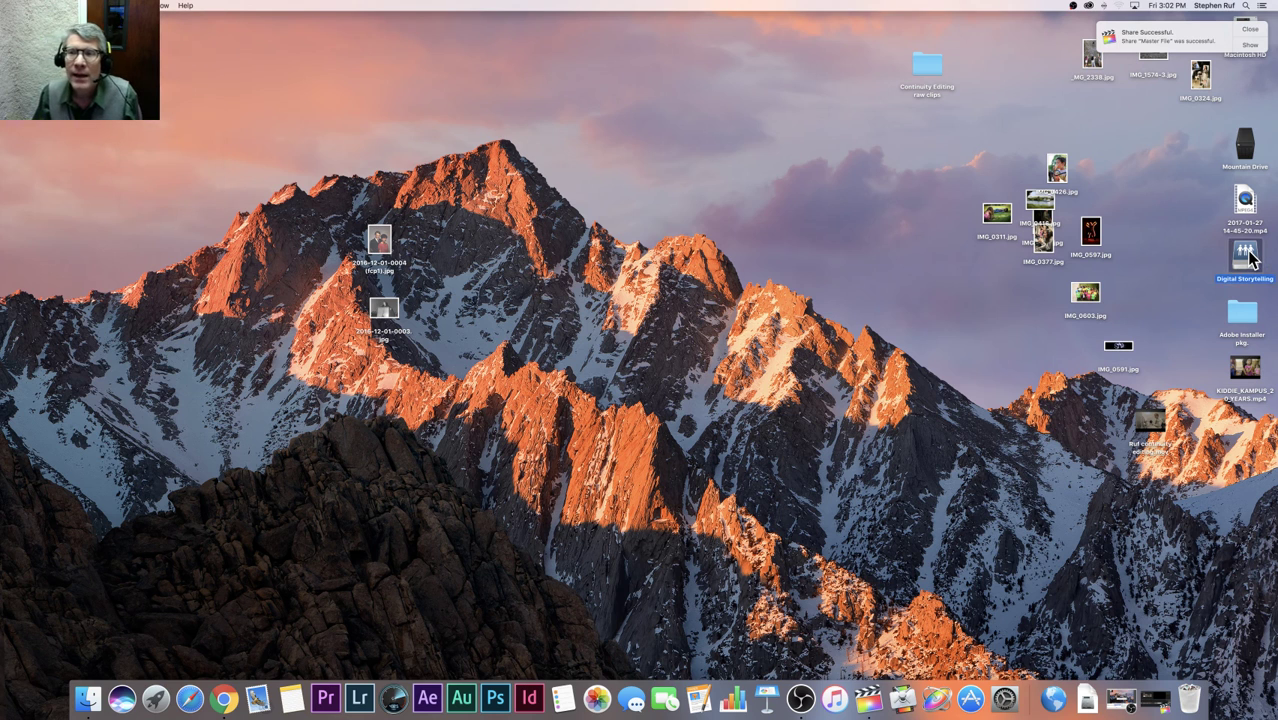
pyautogui.doubleClick(1248, 258)
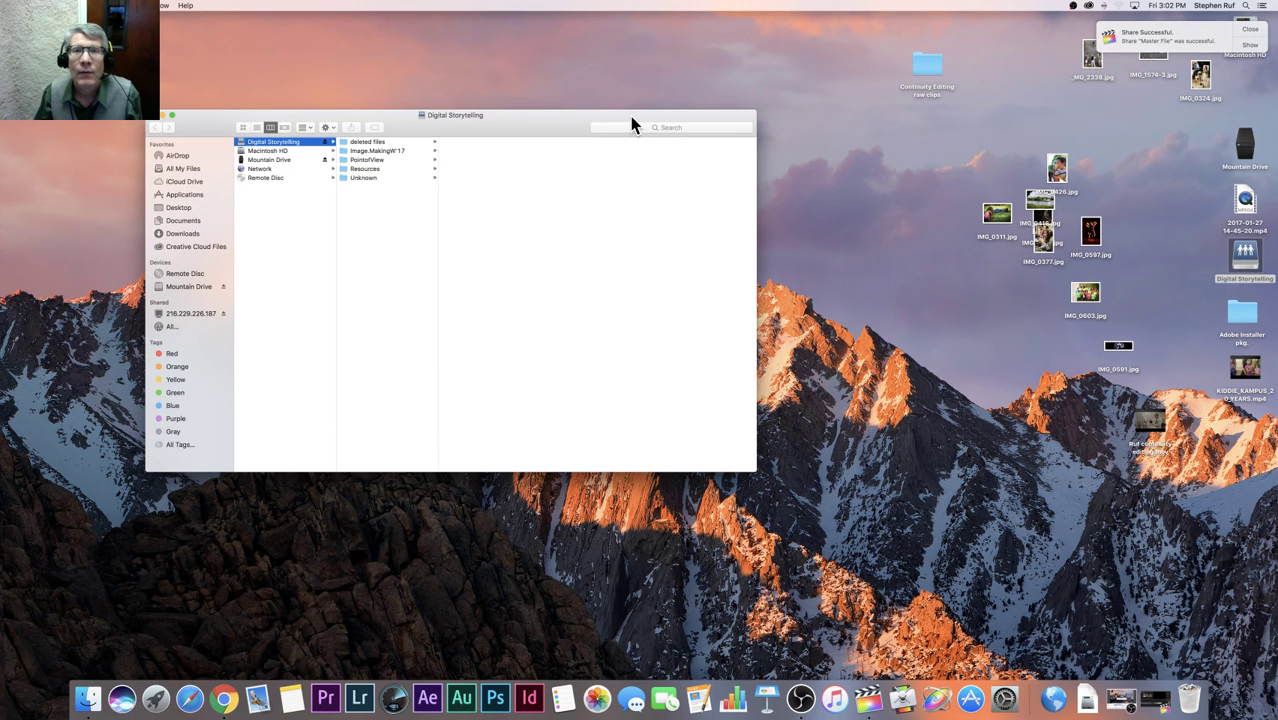
pyautogui.moveTo(631, 118); pyautogui.dragTo(599, 116)
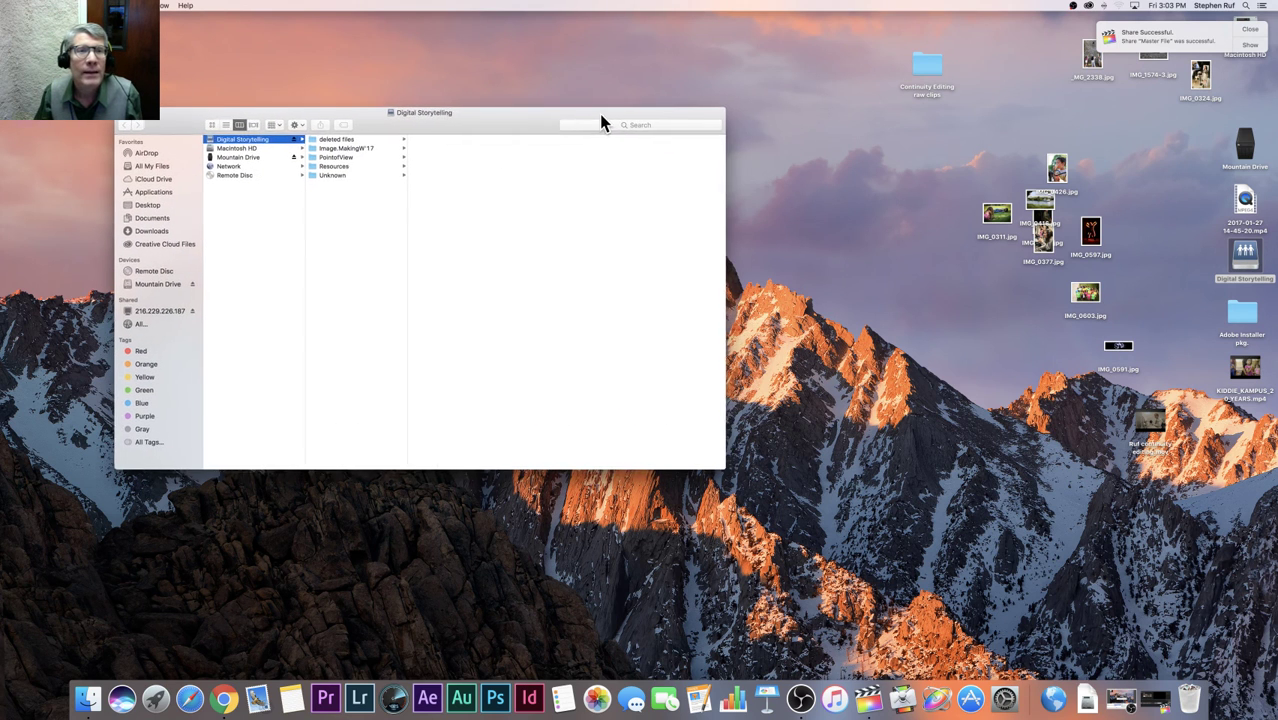
# - Create a folder named "Continuity editing exercise" on the Digital Storytelling volume and copy the exported movie from the desktop into it
pyautogui.rightClick(326, 192)
pyautogui.click(344, 198)
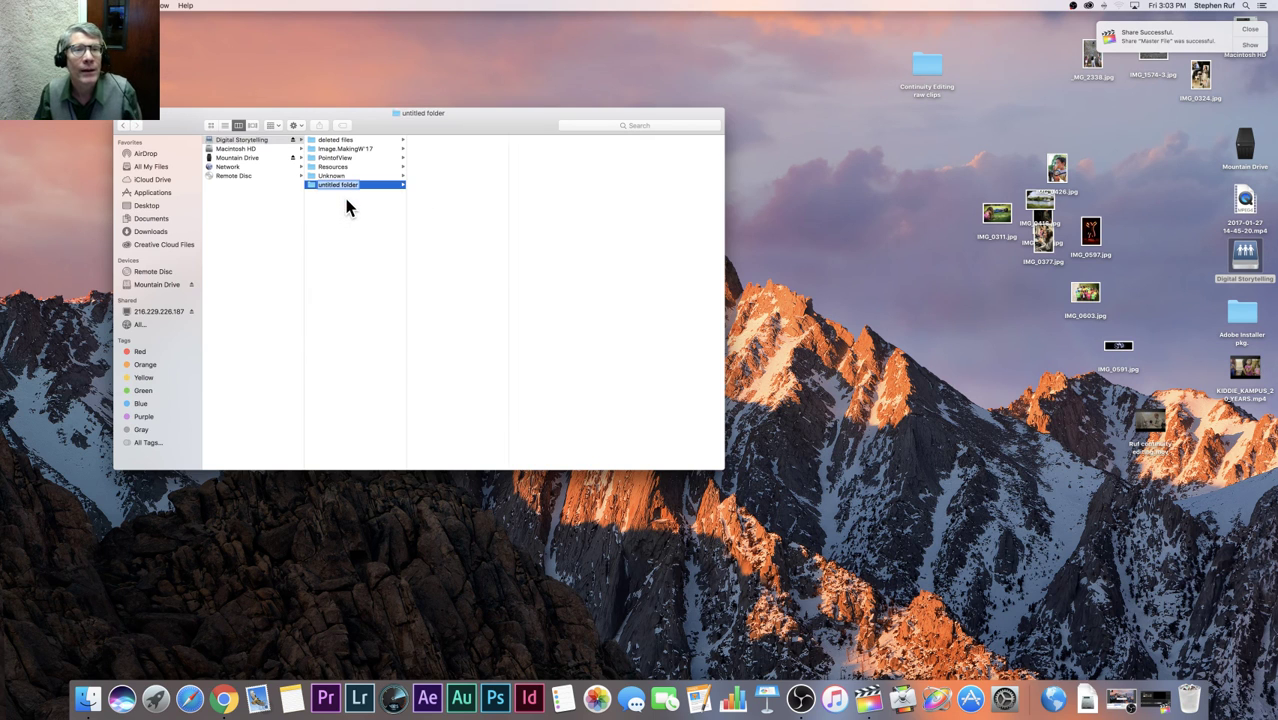
pyautogui.write('Con')
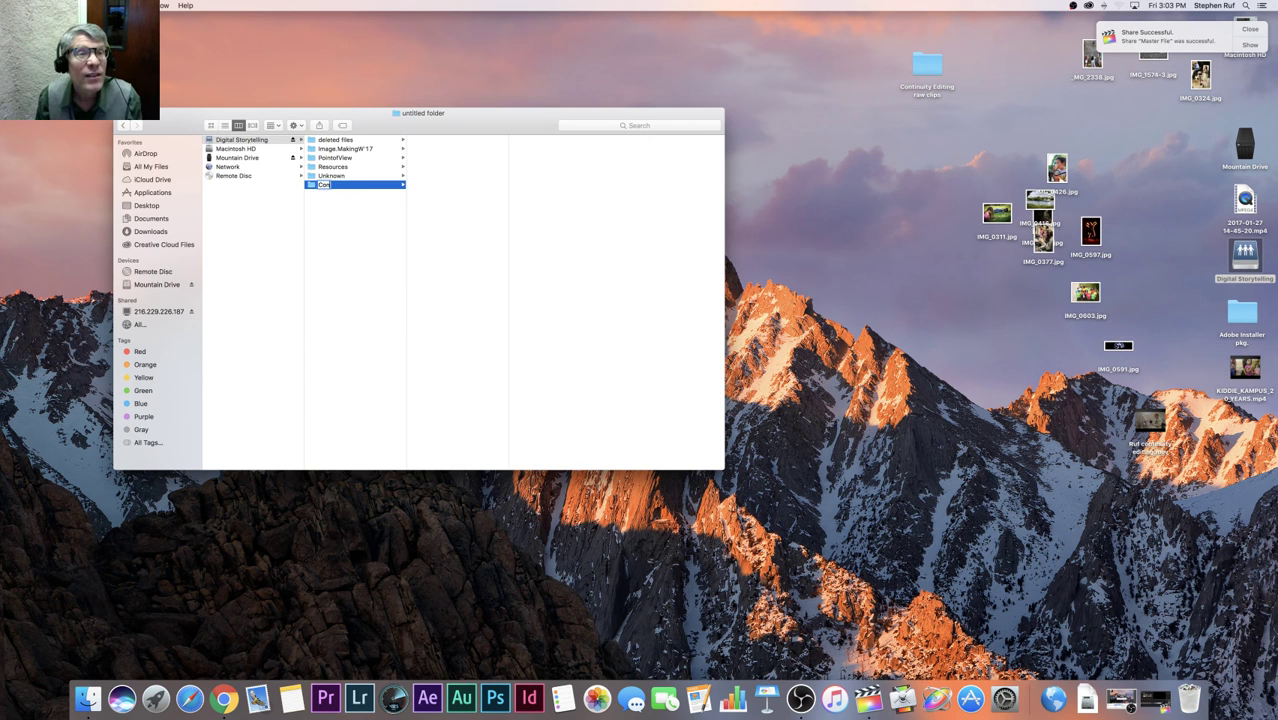
pyautogui.write('tinuity editing exercise')
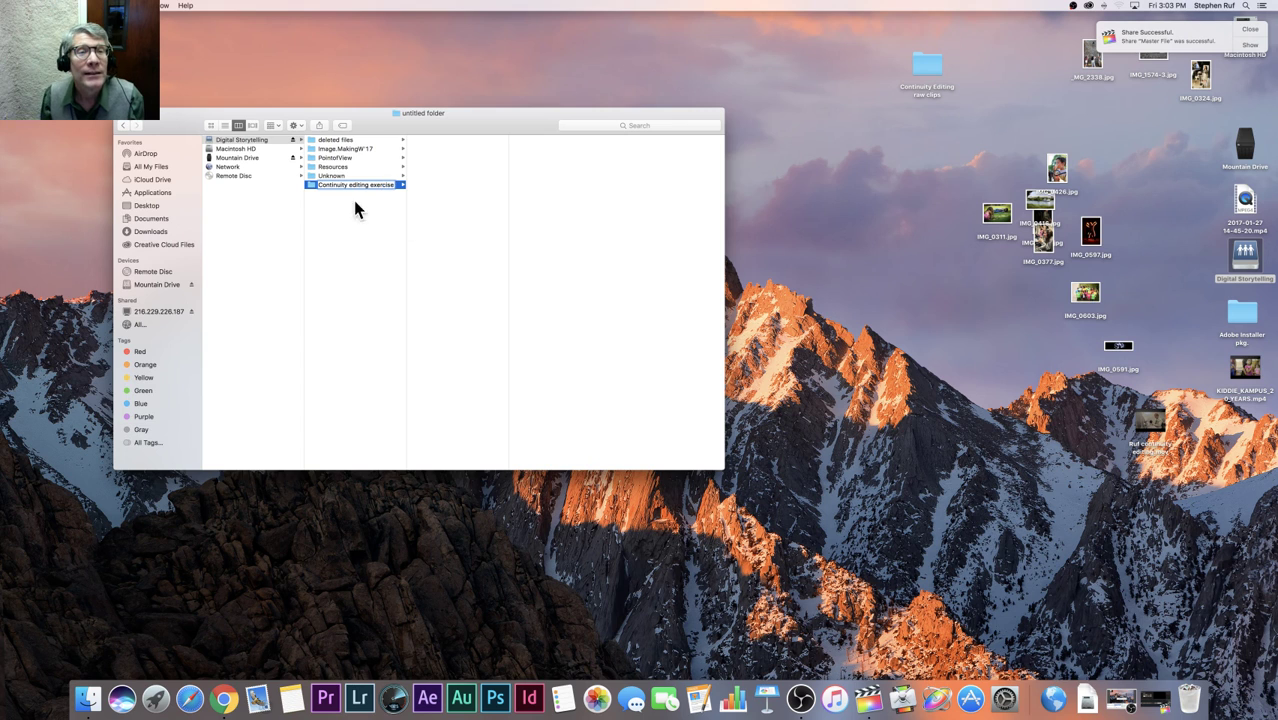
pyautogui.press('Return')
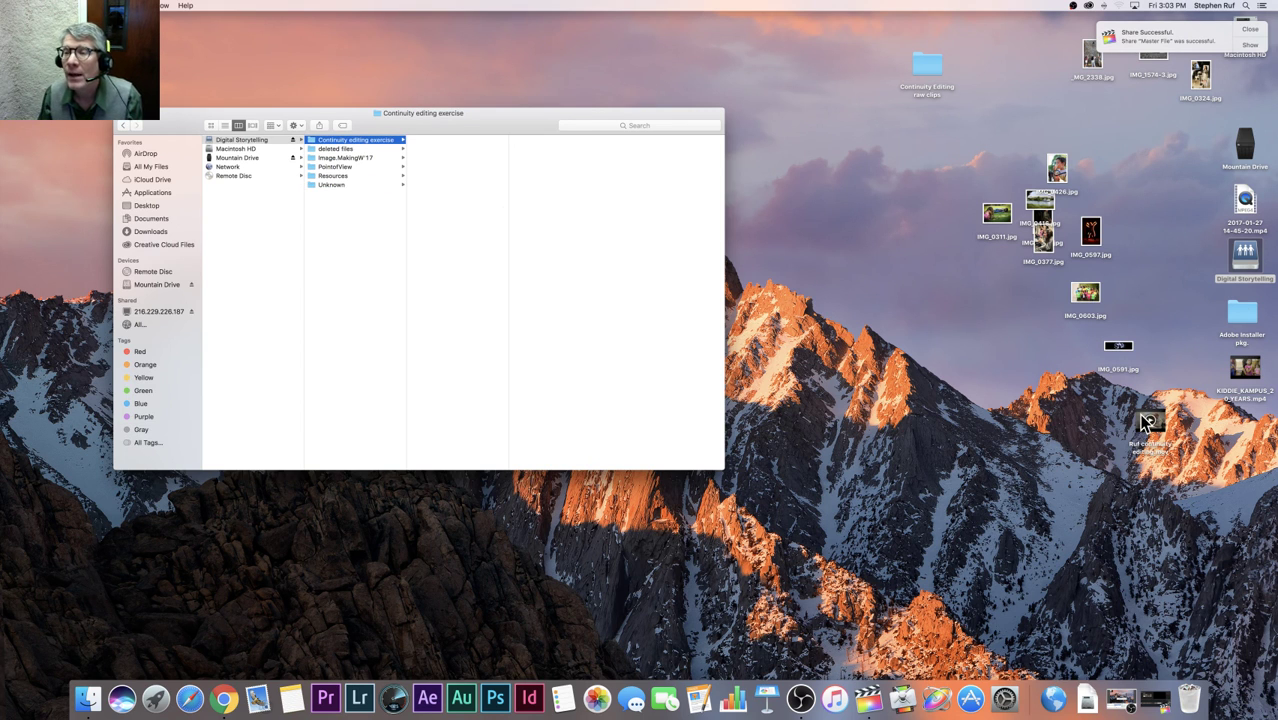
pyautogui.moveTo(1147, 423); pyautogui.dragTo(320, 139)
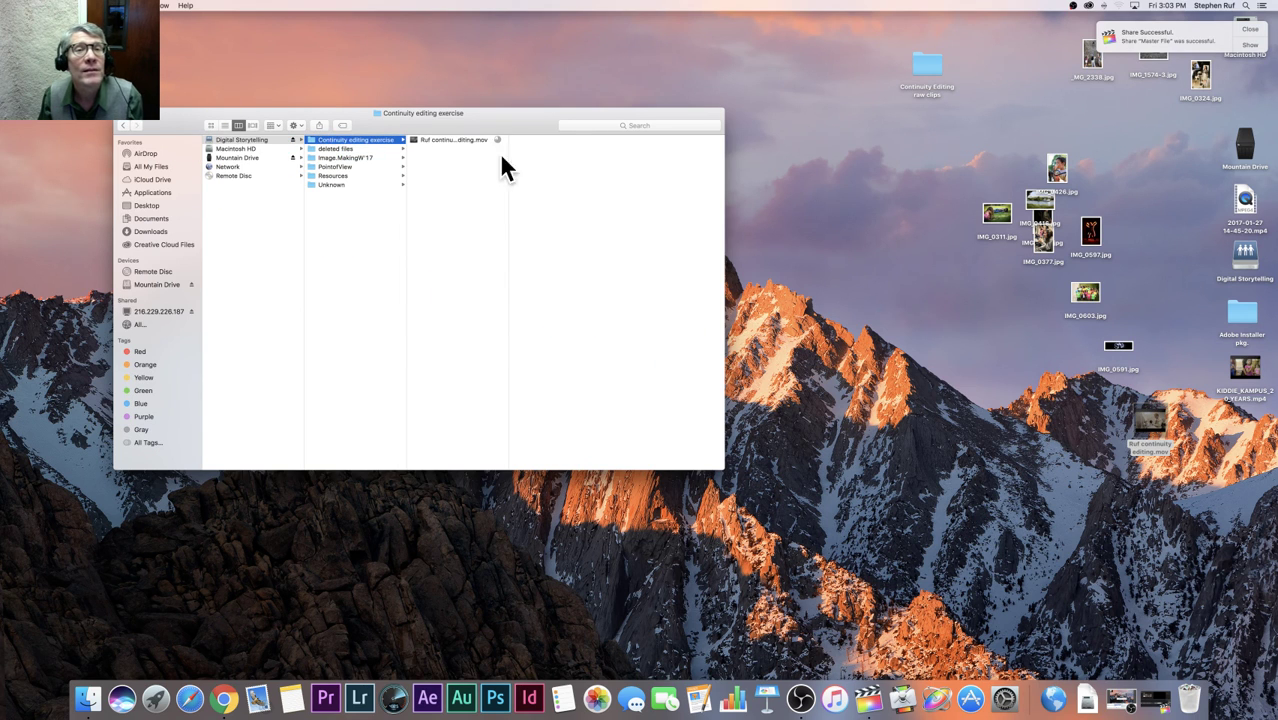